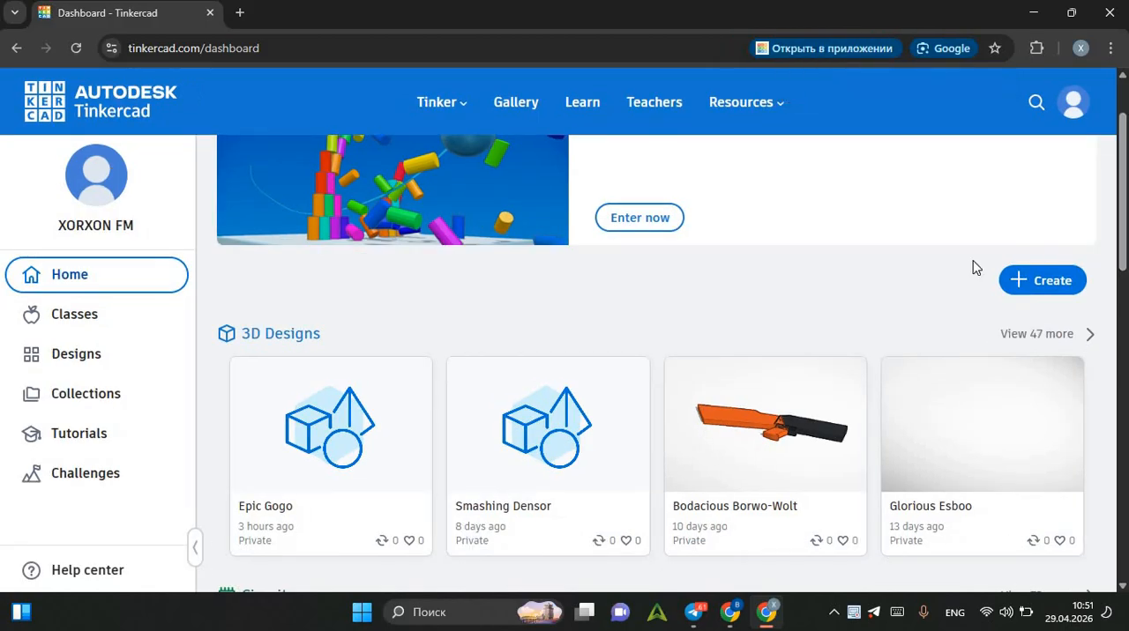
# Create a new circuit design and dismiss the hint about pre-made starter circuits.
pyautogui.click(1006, 287)
pyautogui.click(954, 384)
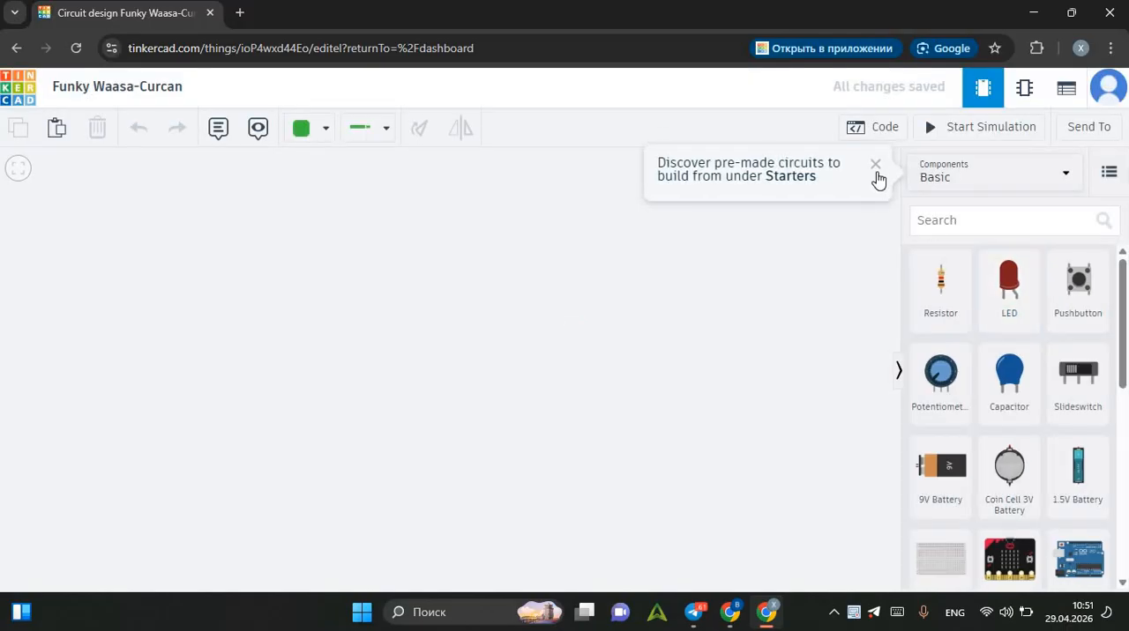
pyautogui.click(877, 166)
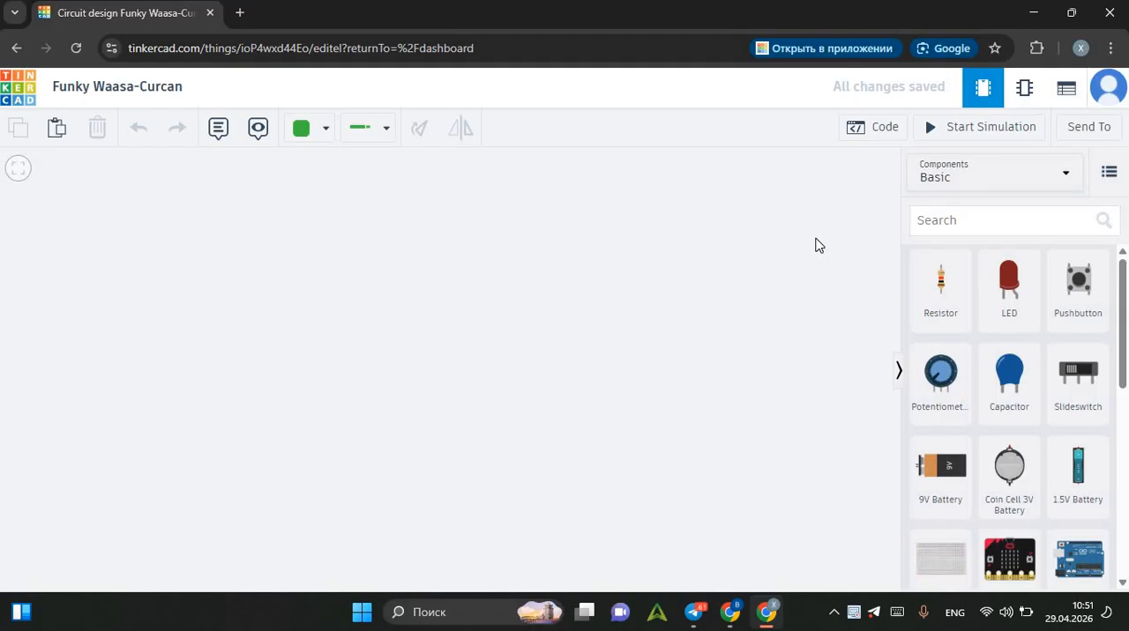
# Add an Arduino Uno R3 to the empty workspace and rotate it so its USB connector points down.
pyautogui.scroll(-1, 1019, 451)
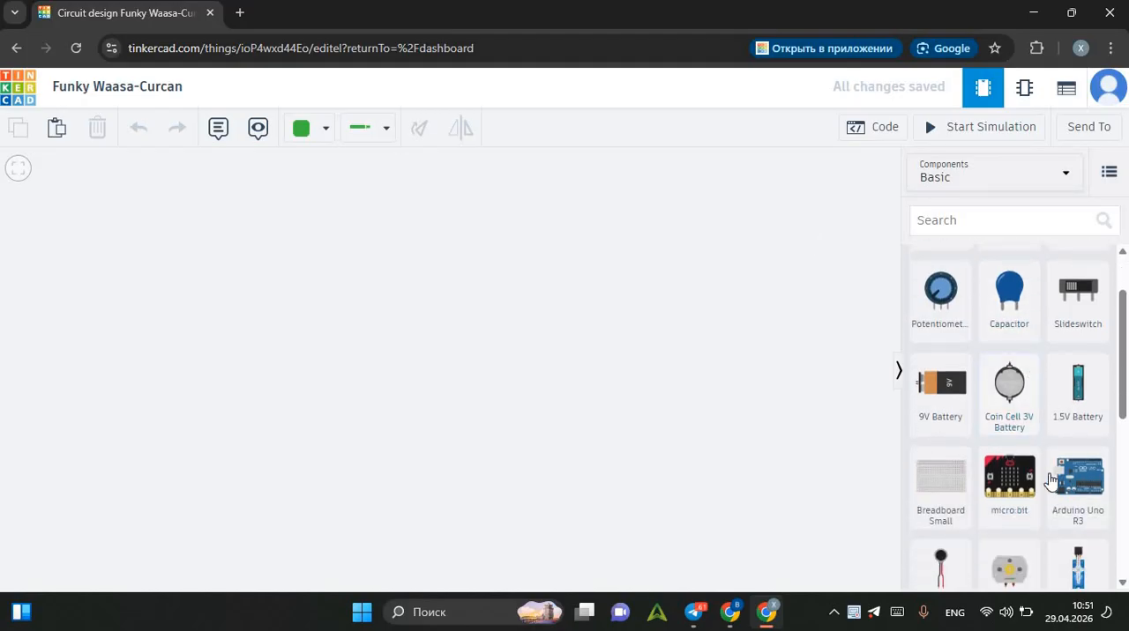
pyautogui.moveTo(1075, 491); pyautogui.dragTo(483, 381)
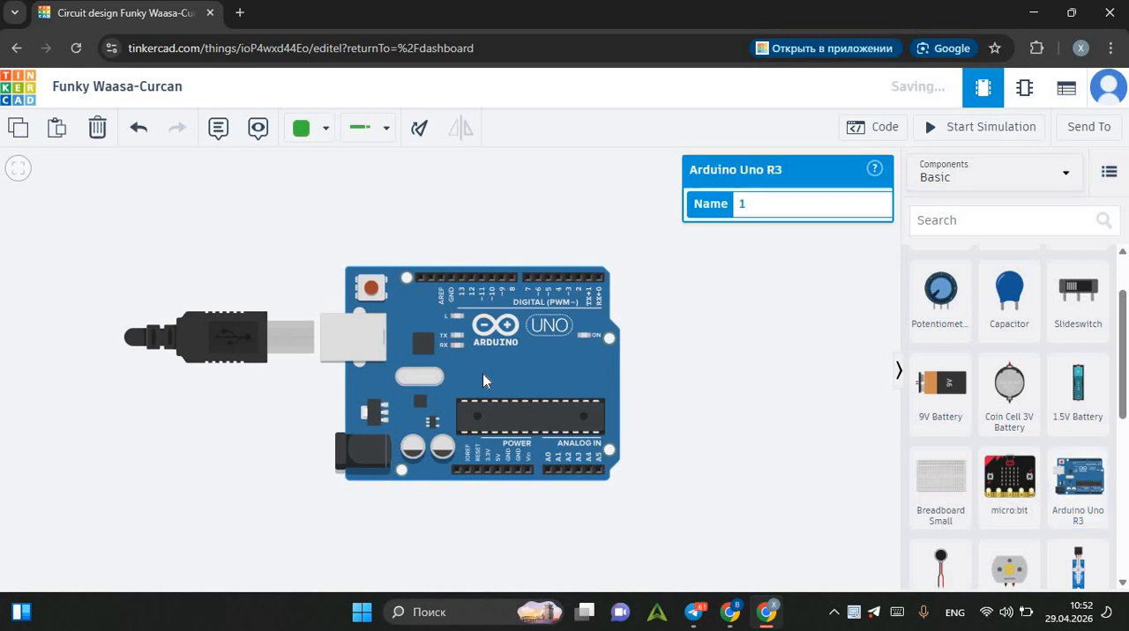
pyautogui.hotkey('ctrl', 'r')
pyautogui.hotkey('ctrl', 'r')
pyautogui.hotkey('ctrl', 'r')
pyautogui.hotkey('ctrl', 'r')
pyautogui.hotkey('ctrl', 'r')
pyautogui.hotkey('ctrl', 'r')
pyautogui.hotkey('ctrl', 'r')
pyautogui.hotkey('ctrl', 'r')
pyautogui.hotkey('ctrl', 'r')
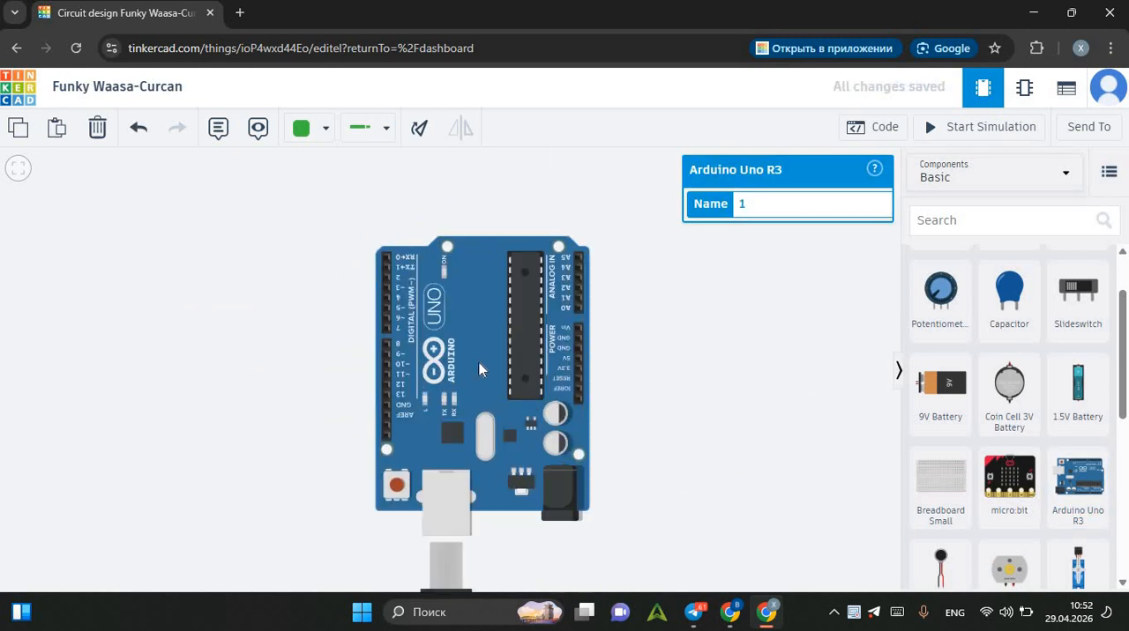
pyautogui.moveTo(479, 362); pyautogui.dragTo(477, 367)
pyautogui.click(556, 194)
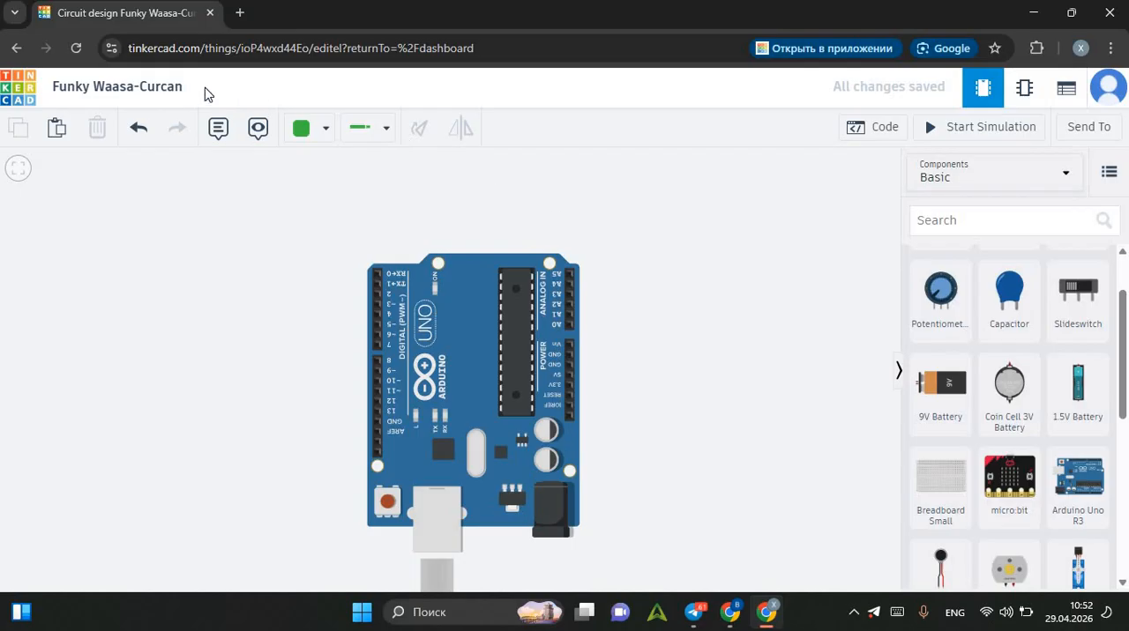
# Rename the circuit design as Musica Code.
pyautogui.click(176, 84)
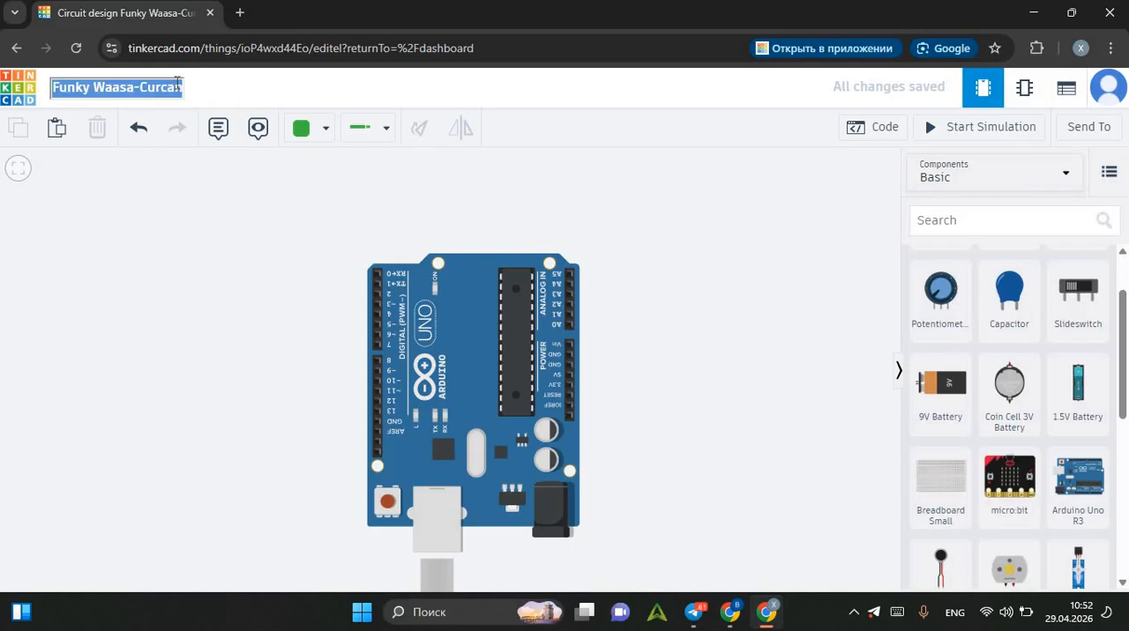
pyautogui.write('Musica ')
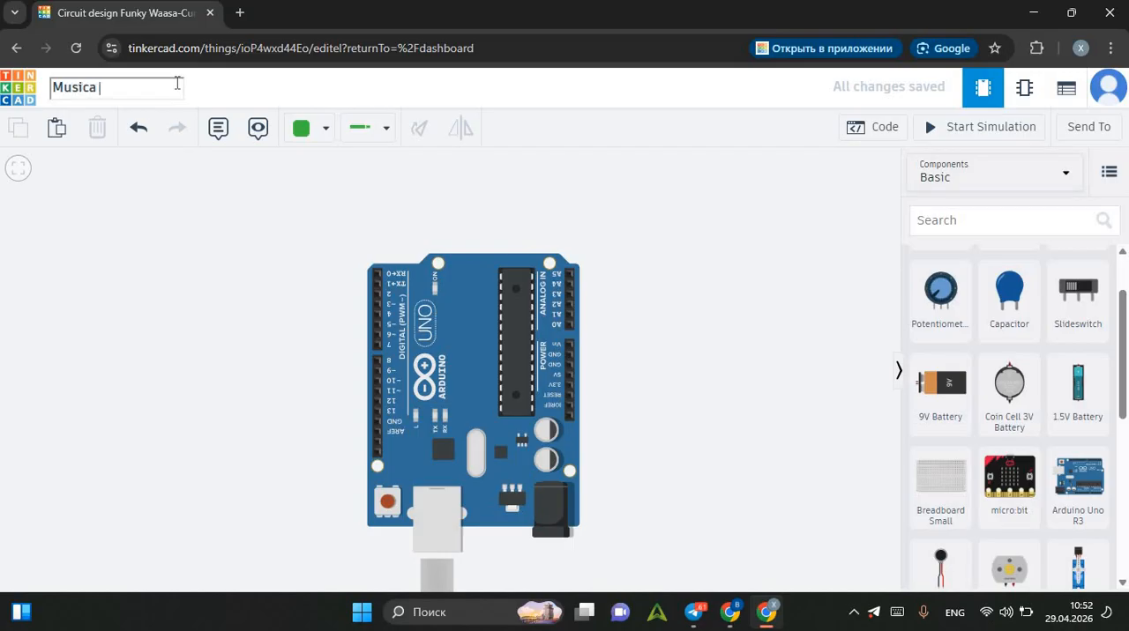
pyautogui.write('Code')
pyautogui.press('Return')
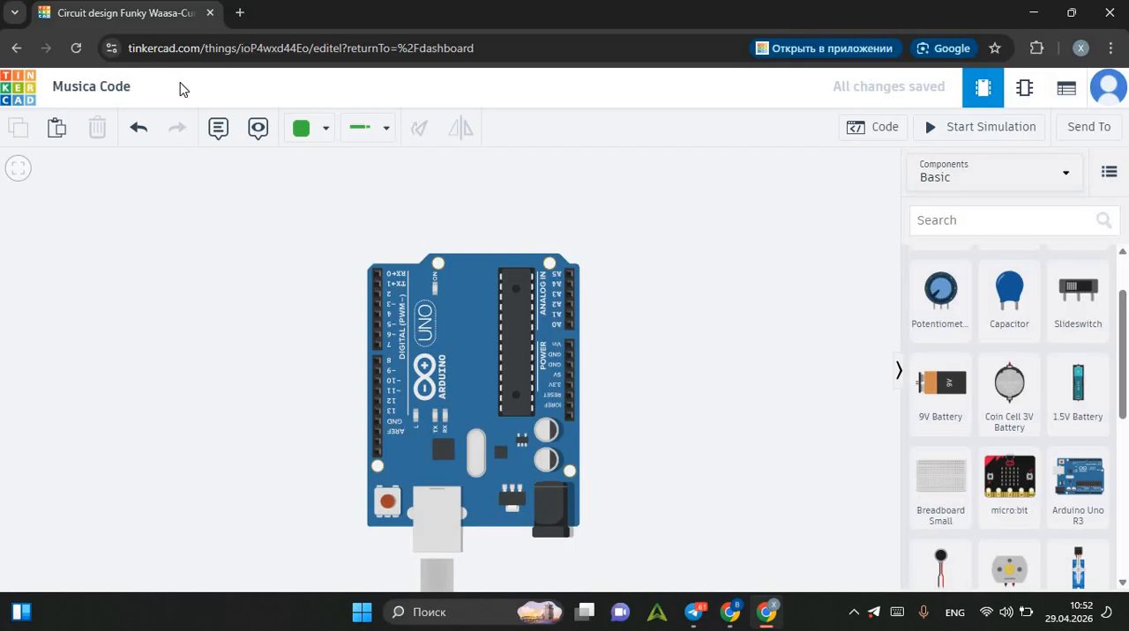
# Rotate the Arduino Uno a full turn back to its USB-down orientation and shift it lower to leave room above.
pyautogui.moveTo(458, 324); pyautogui.dragTo(458, 355)
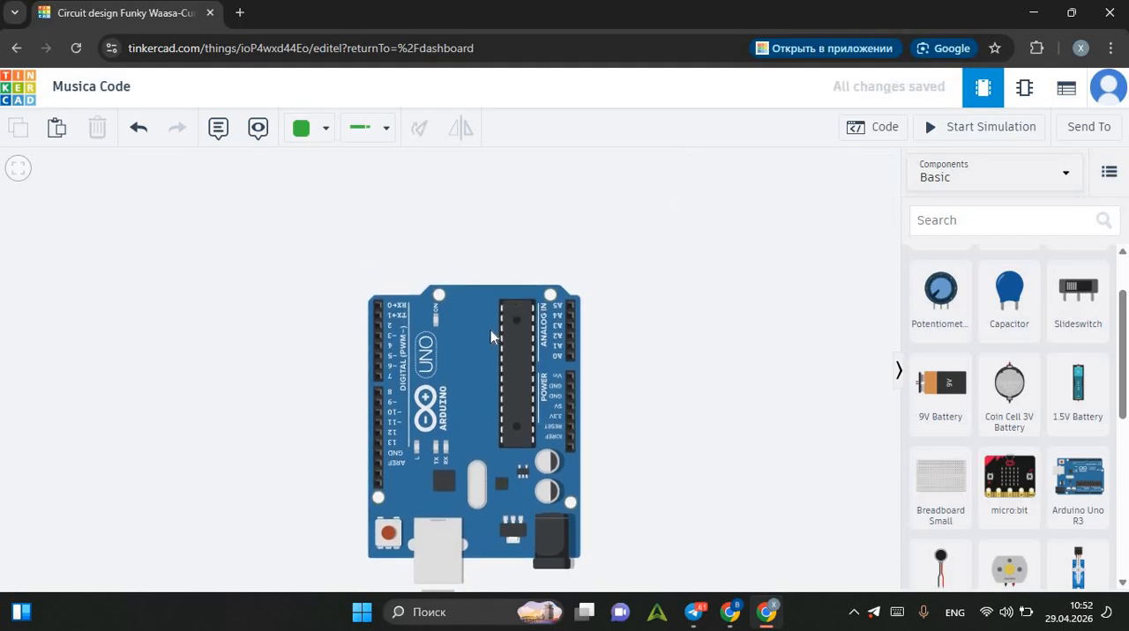
pyautogui.press('r')
pyautogui.press('r')
pyautogui.press('r')
pyautogui.press('r')
pyautogui.press('r')
pyautogui.press('r')
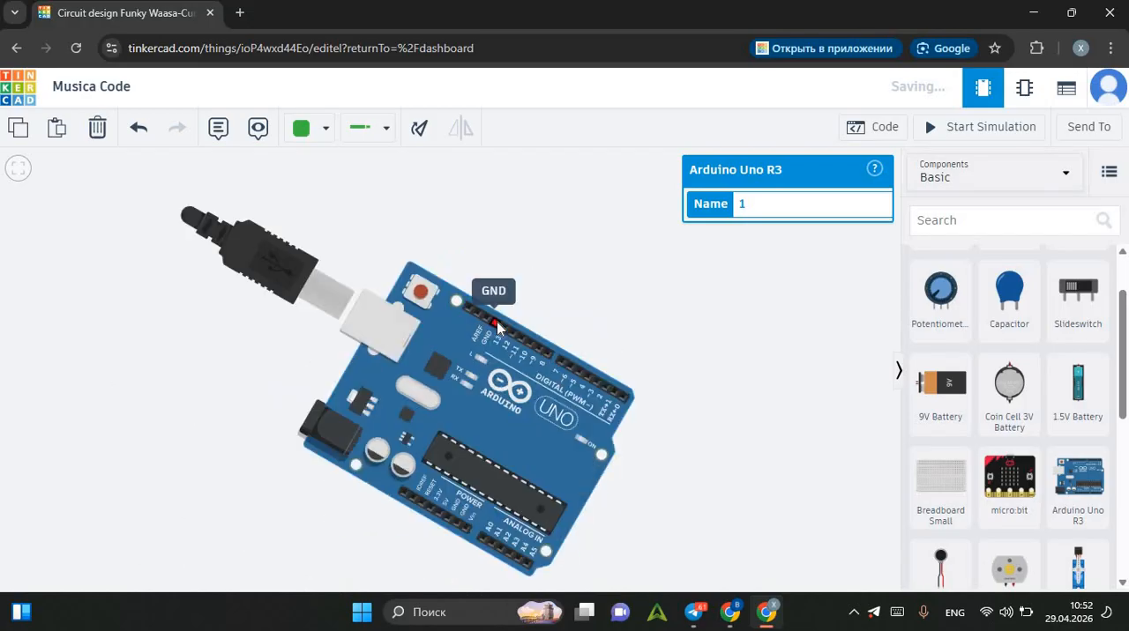
pyautogui.press('r')
pyautogui.press('r')
pyautogui.press('r')
pyautogui.press('r')
pyautogui.press('r')
pyautogui.press('r')
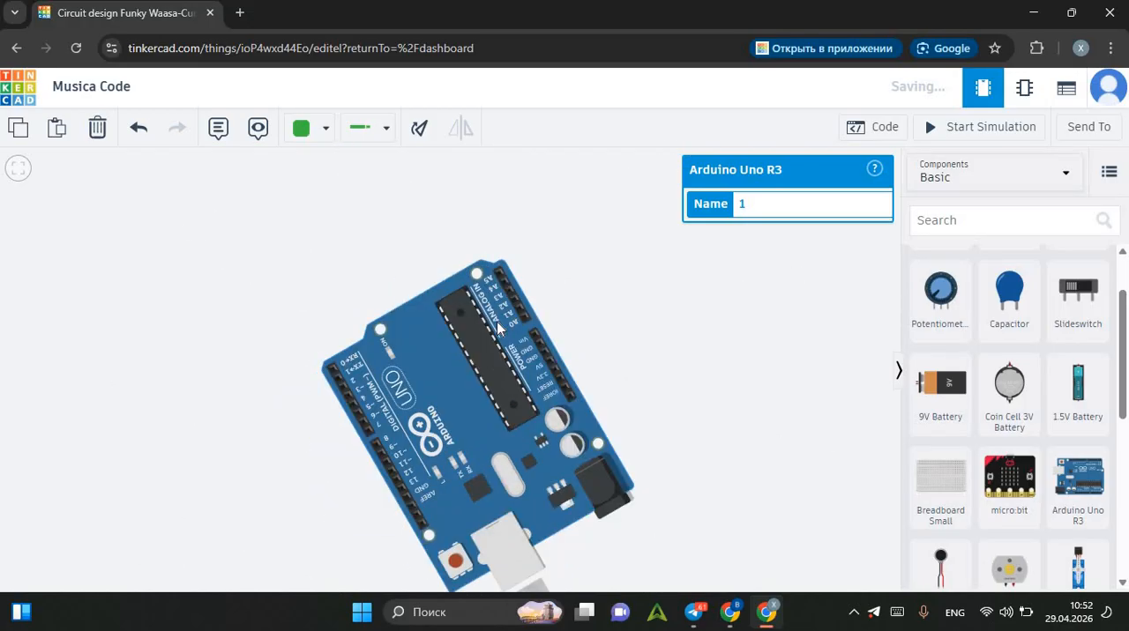
pyautogui.moveTo(467, 327); pyautogui.dragTo(452, 361)
pyautogui.click(635, 256)
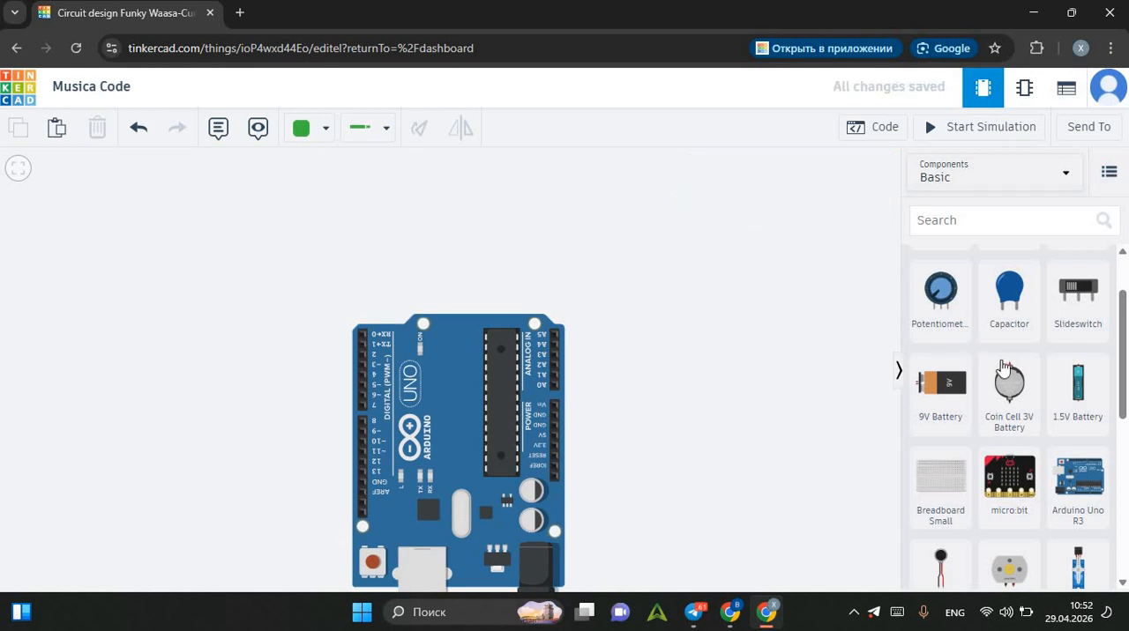
# Add a piezo and position it centrally just above the Arduino board.
pyautogui.scroll(-4, 1006, 367)
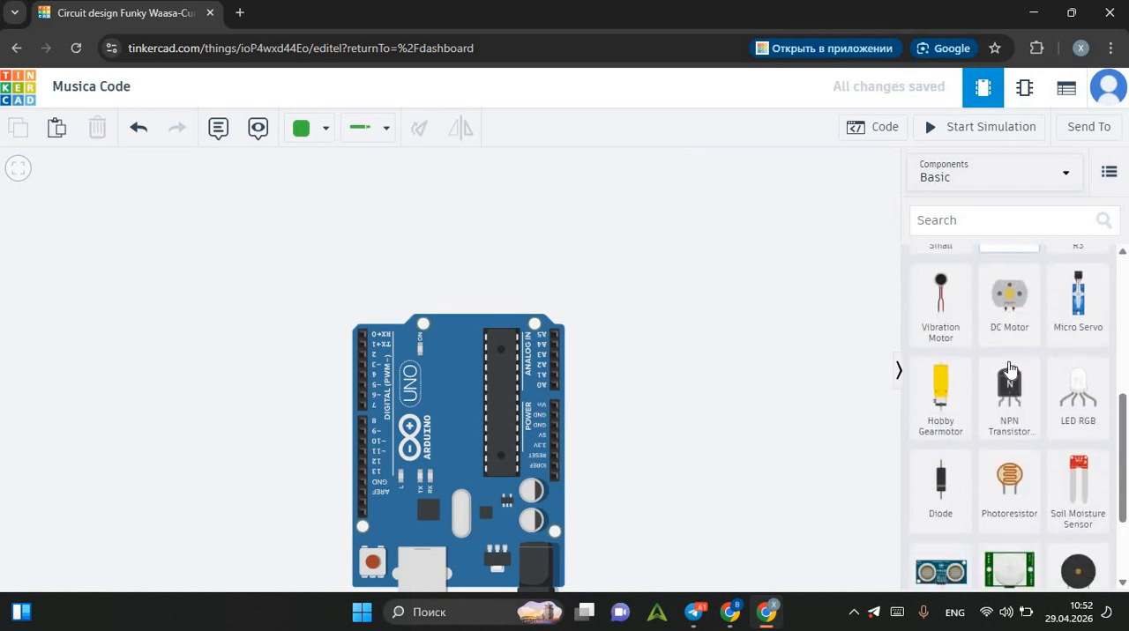
pyautogui.scroll(-1, 1059, 441)
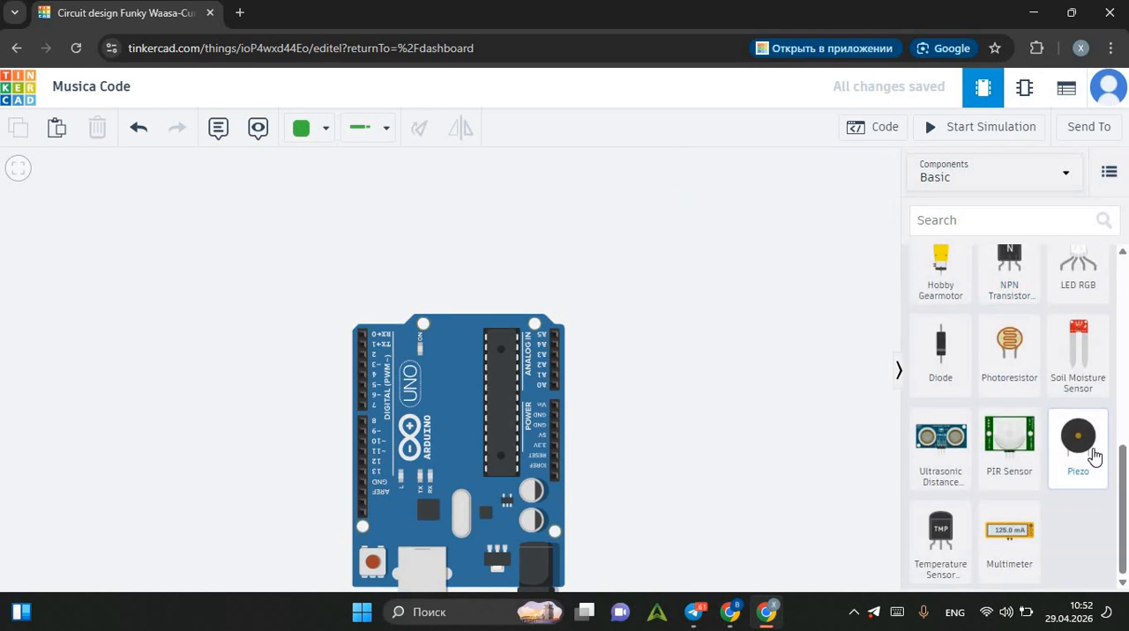
pyautogui.moveTo(1094, 458); pyautogui.dragTo(766, 348)
pyautogui.moveTo(643, 324); pyautogui.dragTo(476, 300)
pyautogui.click(569, 300)
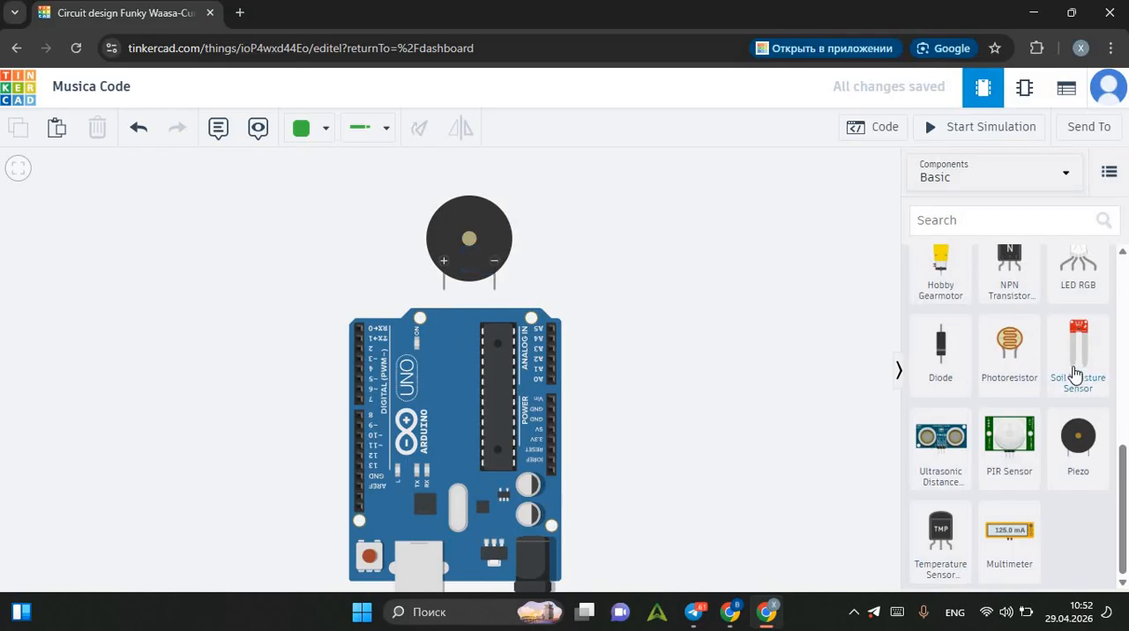
# Add a resistor, rotate it horizontal and attach one end to the Arduino's GND pin next to Vin.
pyautogui.scroll(5, 1075, 375)
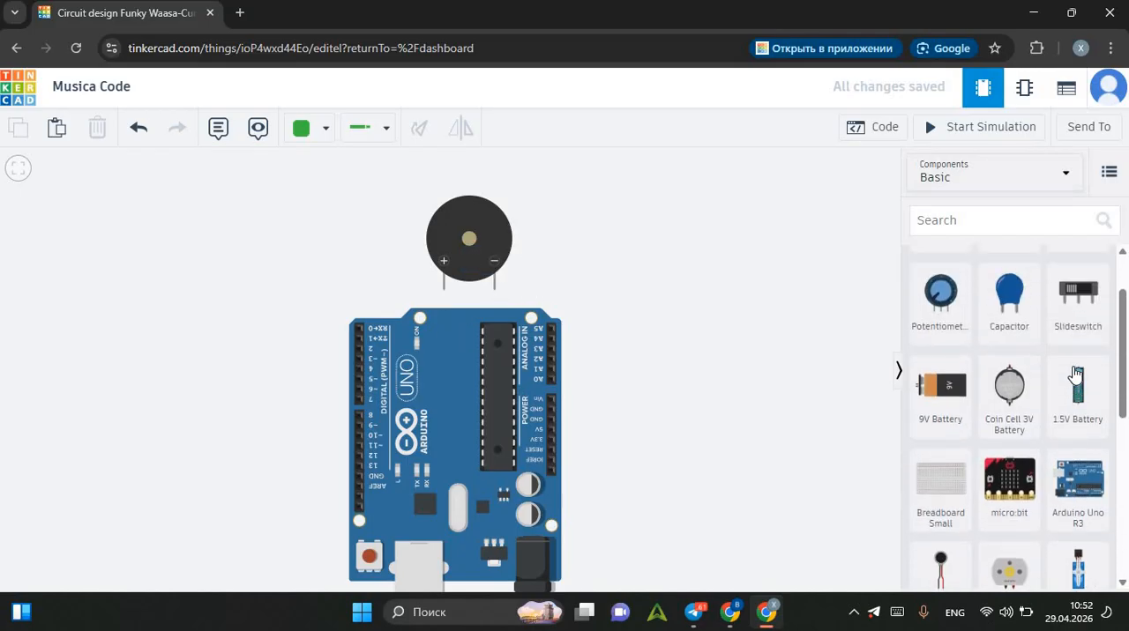
pyautogui.scroll(1, 1075, 375)
pyautogui.moveTo(940, 282); pyautogui.dragTo(573, 409)
pyautogui.hotkey('ctrl', 'r')
pyautogui.click(603, 377)
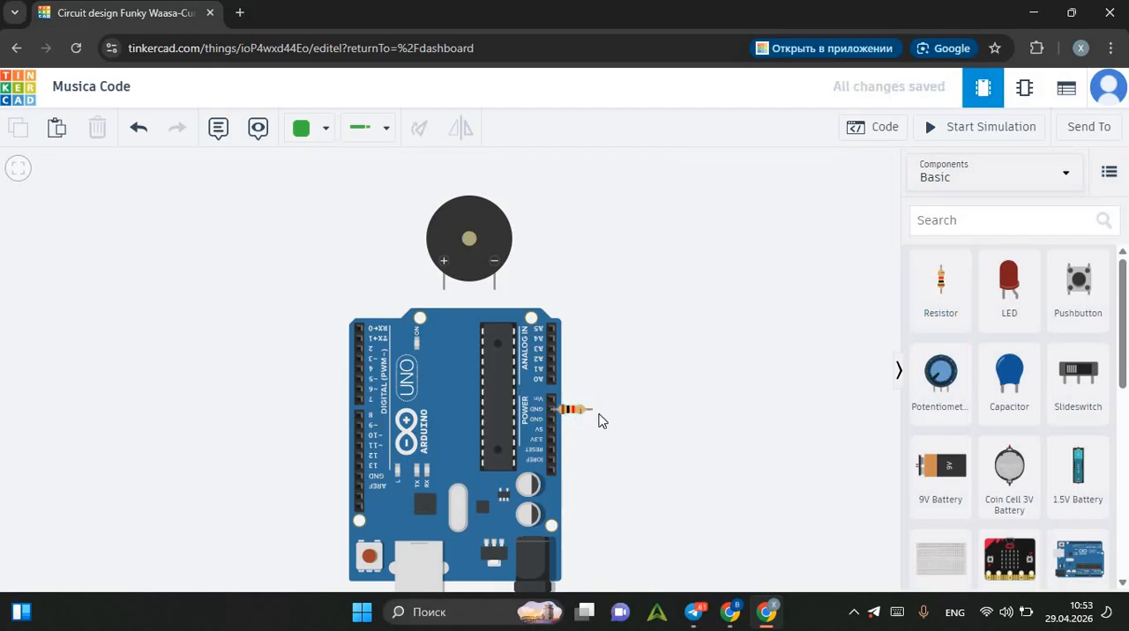
# Connect the resistor's free end to the piezo's negative terminal with a black wire bent at a right angle.
pyautogui.click(591, 409)
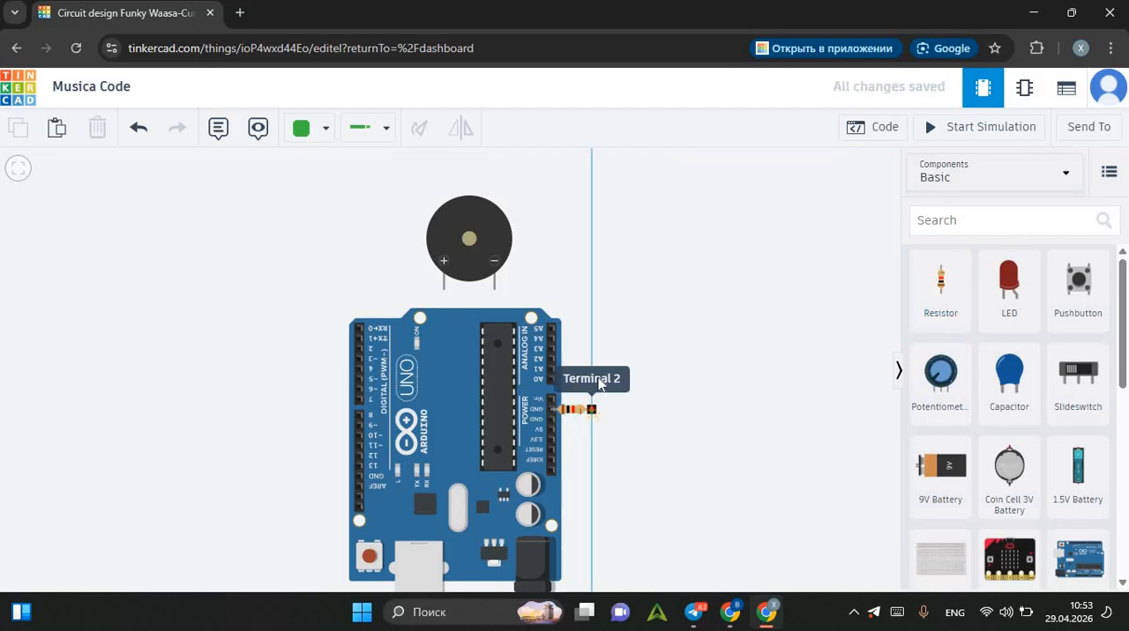
pyautogui.click(591, 288)
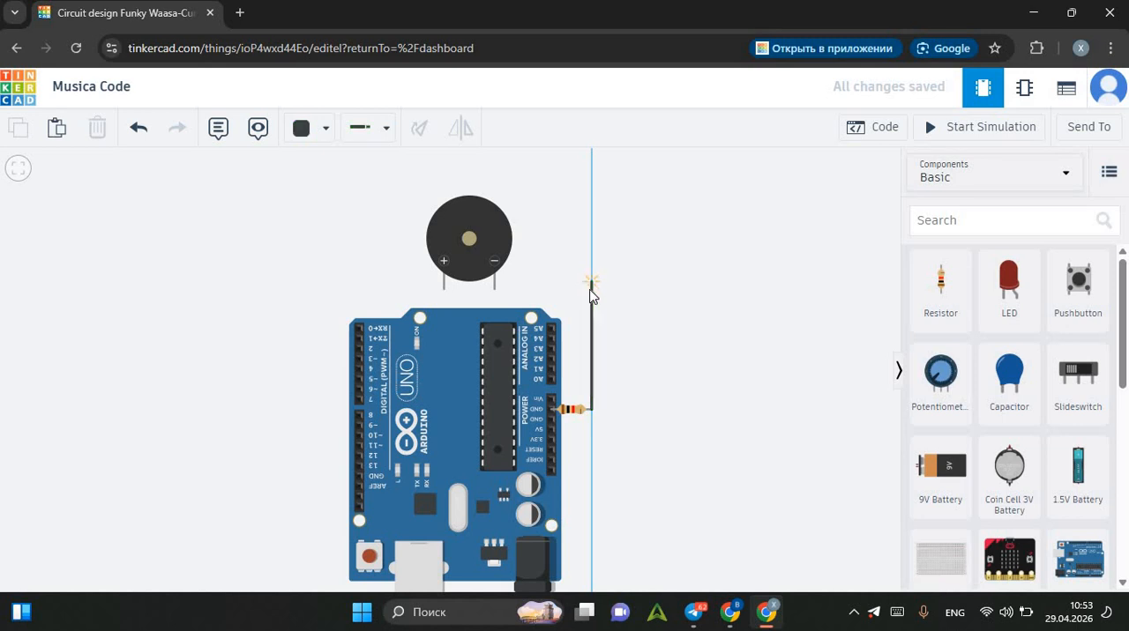
pyautogui.click(495, 289)
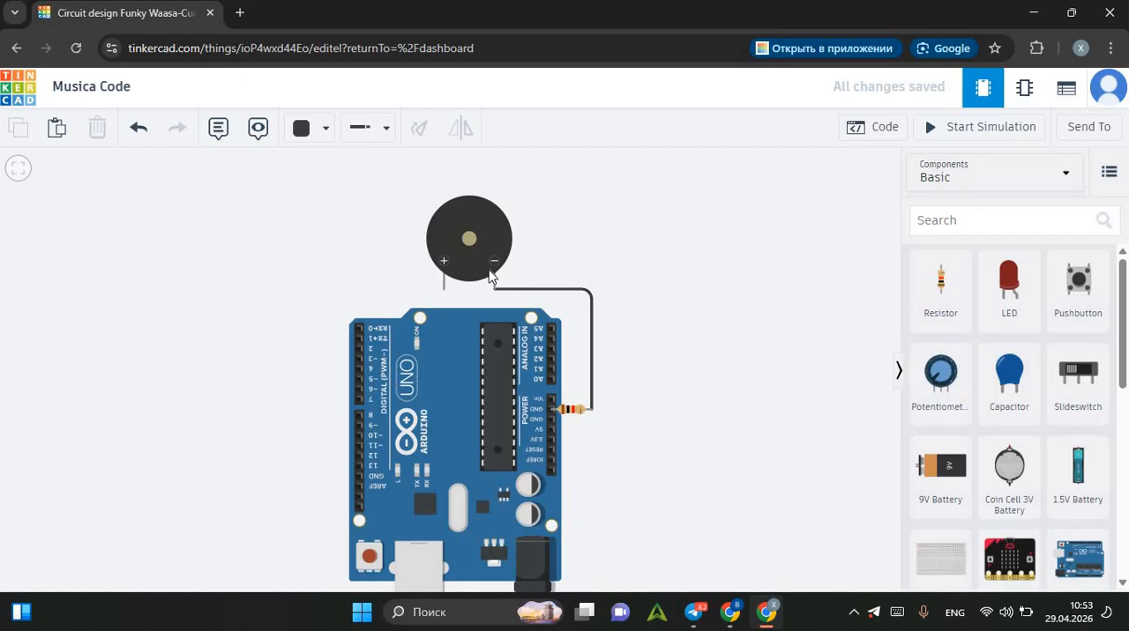
# Route a black wire from the piezo's positive terminal around the board's corner to digital pin 2.
pyautogui.click(443, 290)
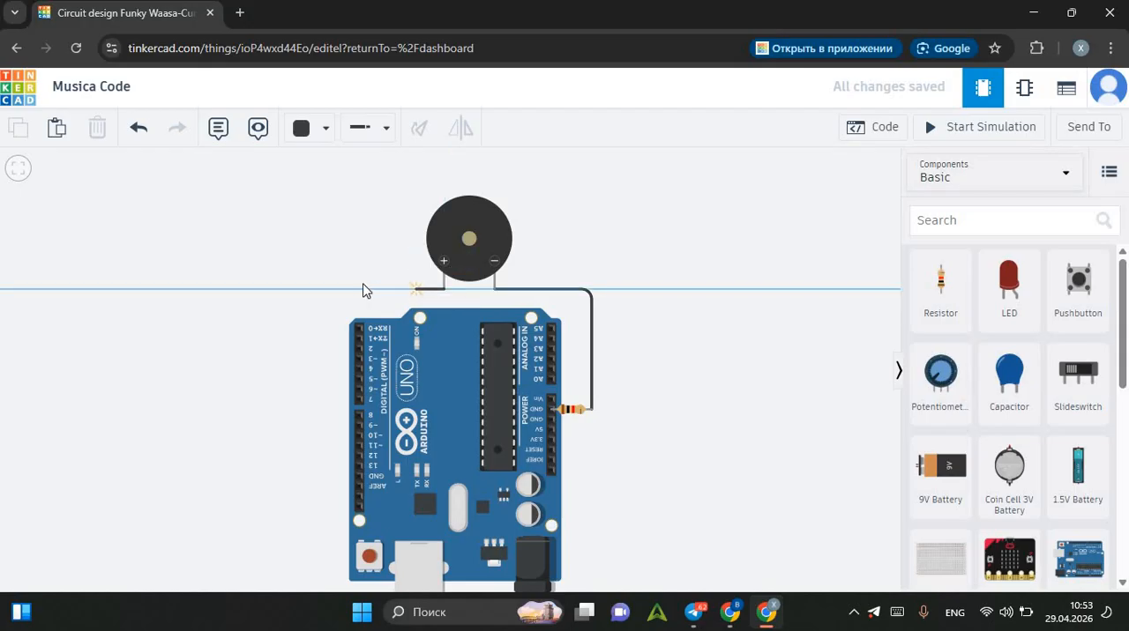
pyautogui.click(313, 306)
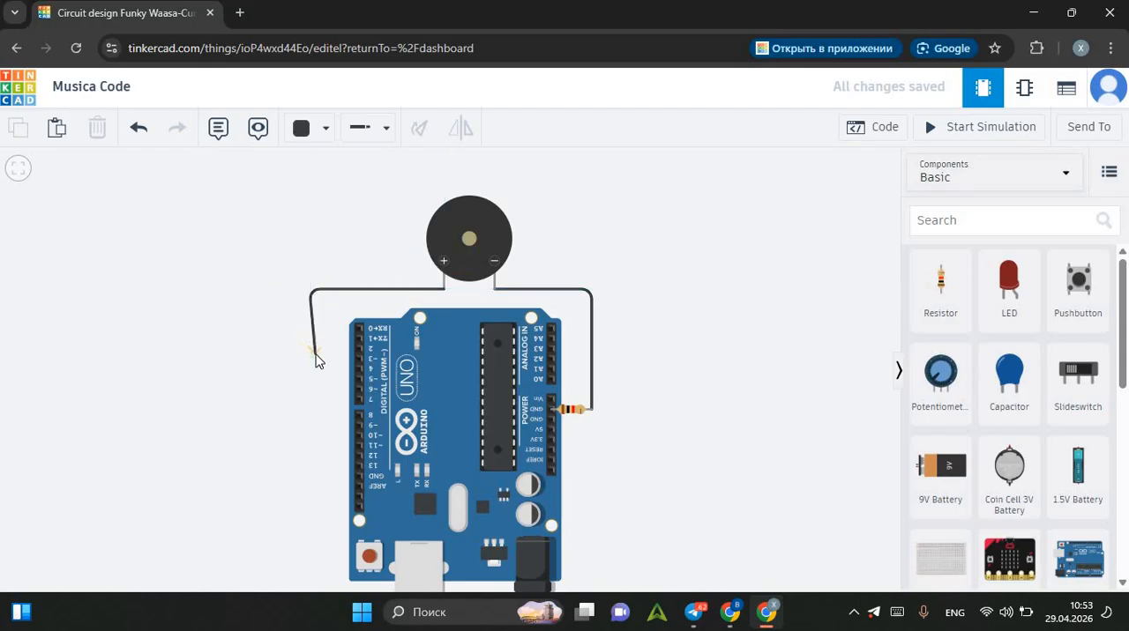
pyautogui.click(309, 350)
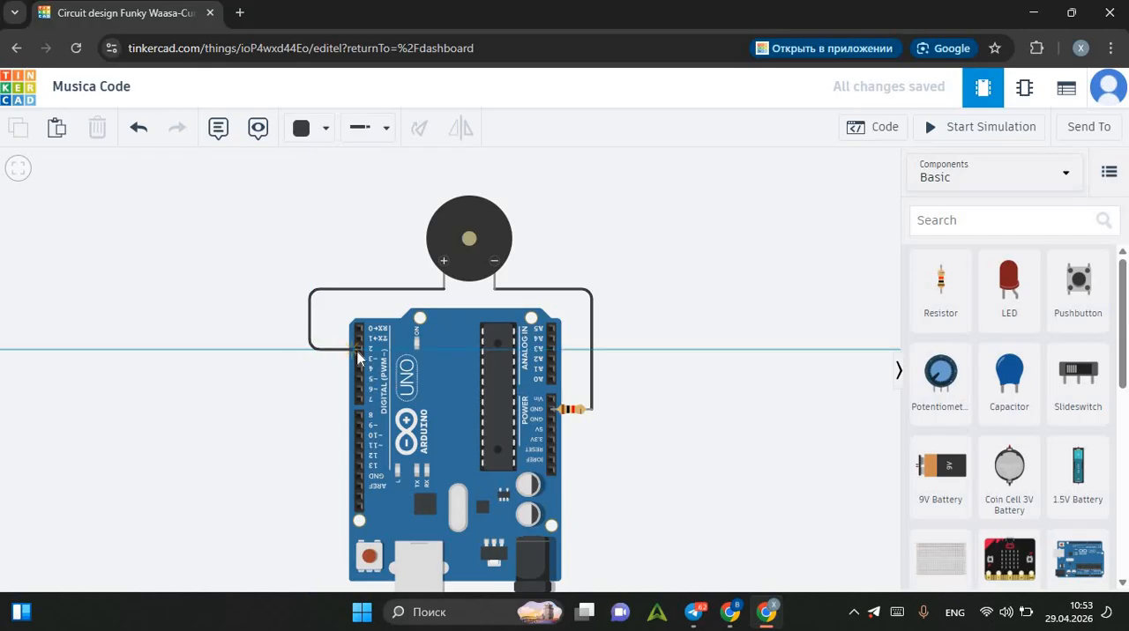
pyautogui.click(357, 351)
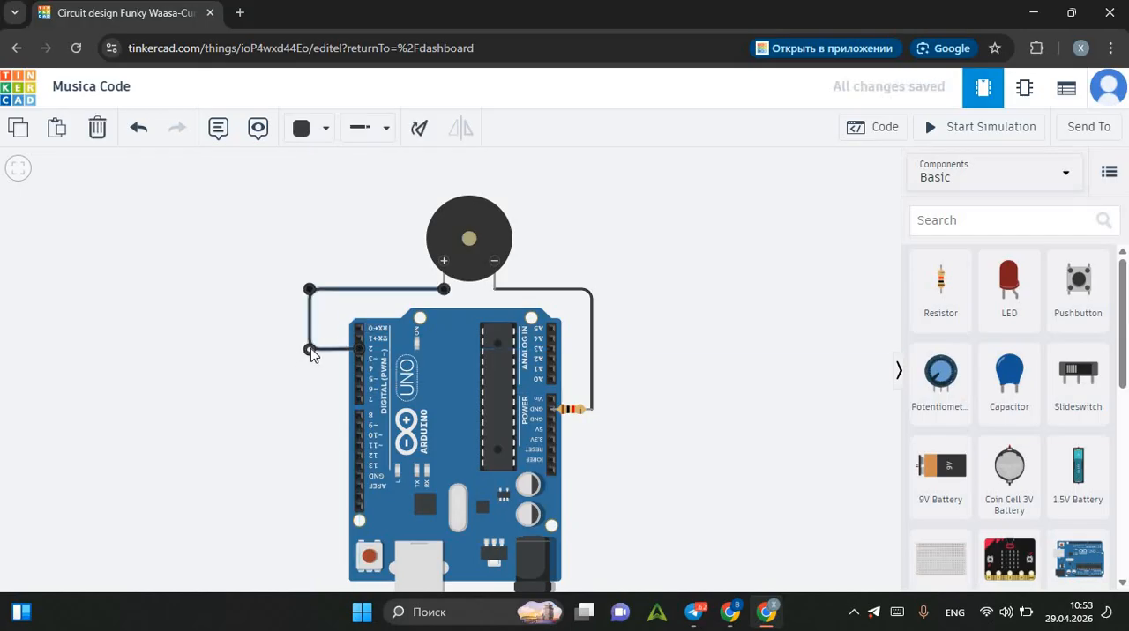
pyautogui.click(732, 264)
pyautogui.moveTo(641, 270); pyautogui.dragTo(612, 273)
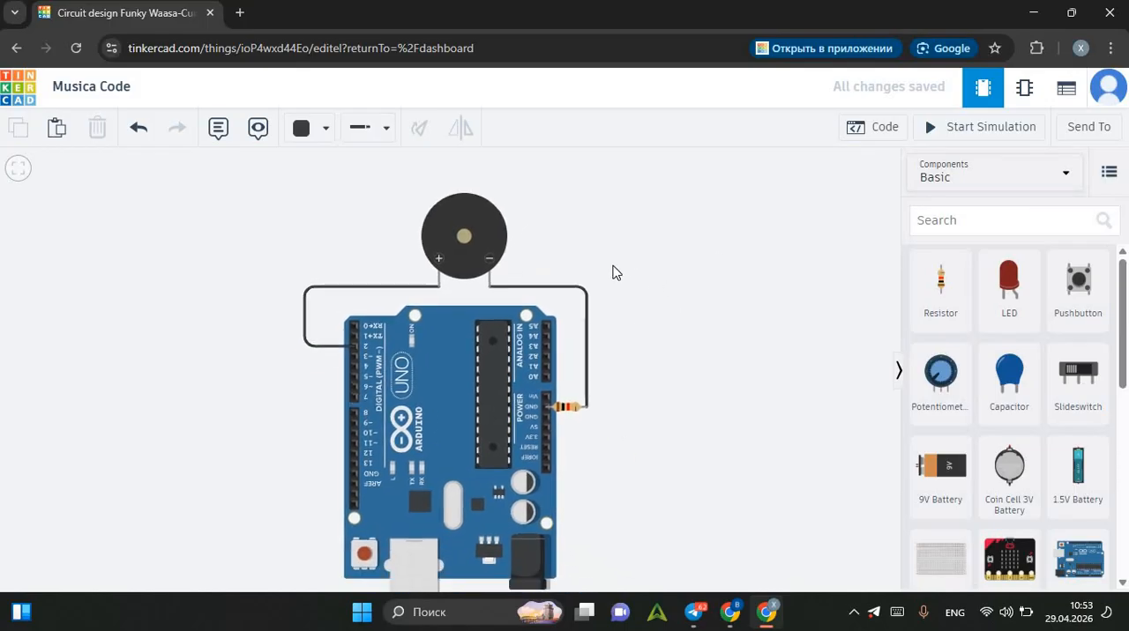
# Open the Arduino's code in Text mode and delete all of the default code.
pyautogui.click(879, 127)
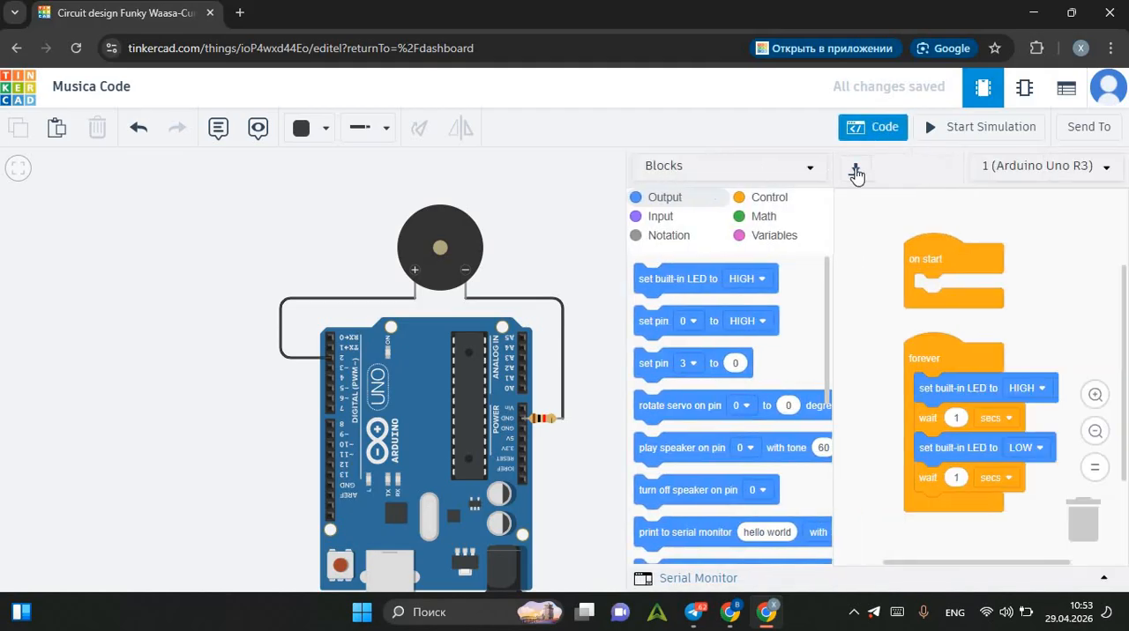
pyautogui.click(778, 172)
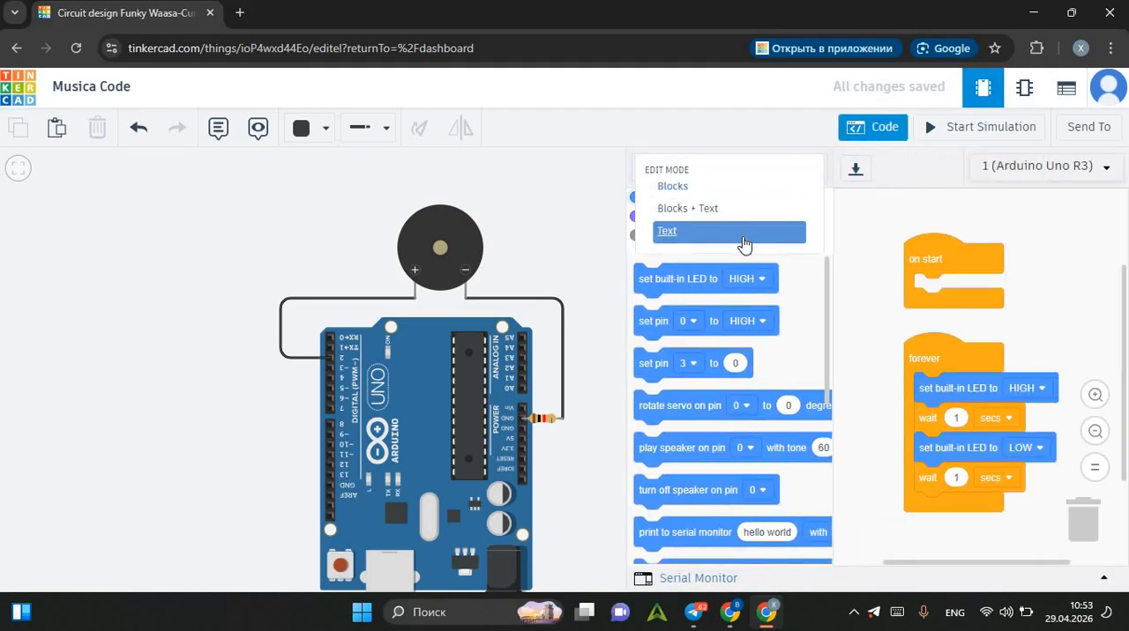
pyautogui.click(739, 232)
pyautogui.click(635, 368)
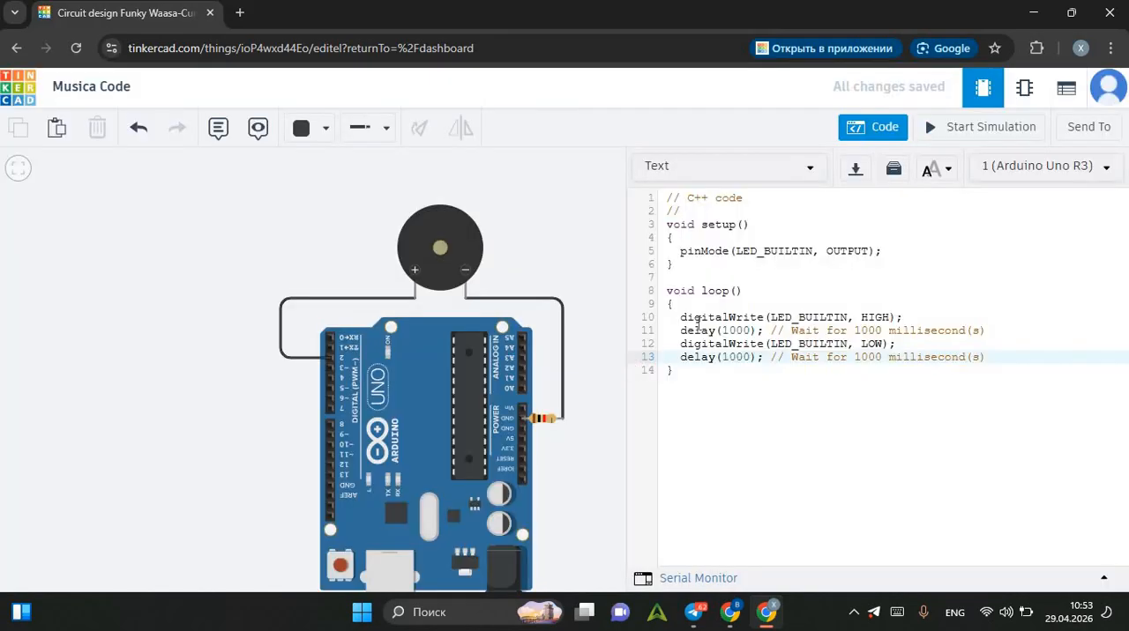
pyautogui.click(759, 293)
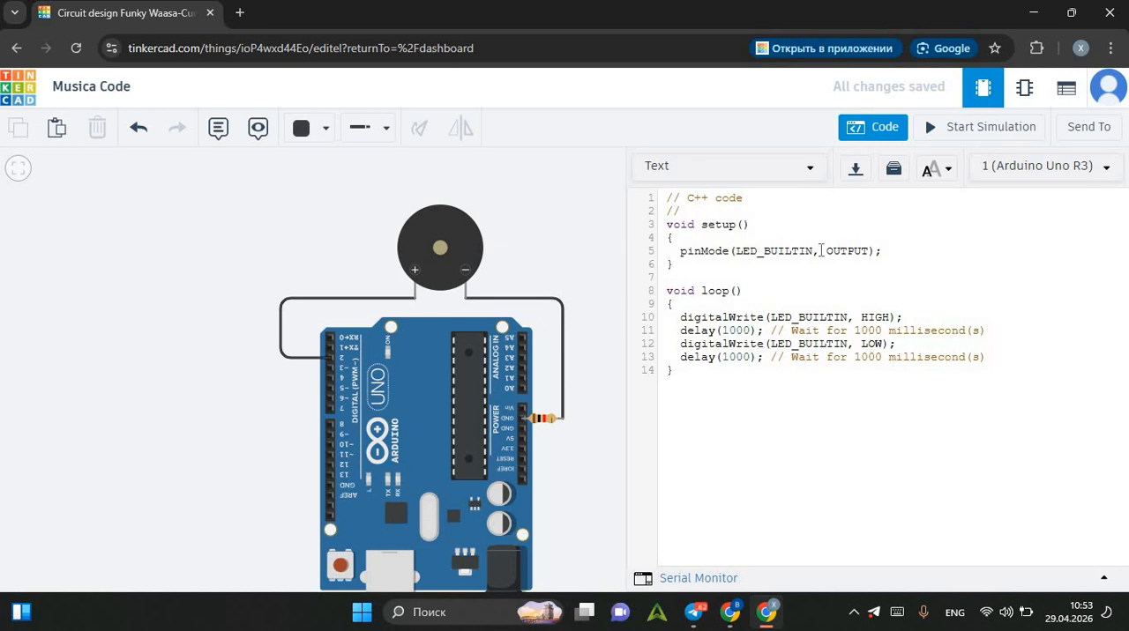
pyautogui.hotkey('ctrl', 'a')
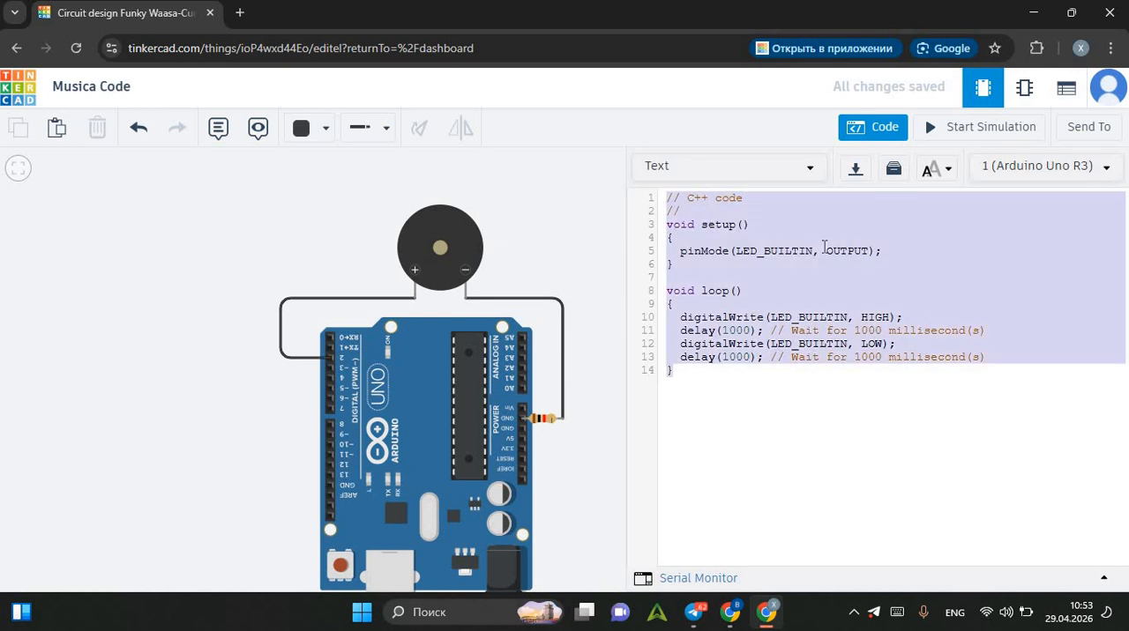
pyautogui.press('BackSpace')
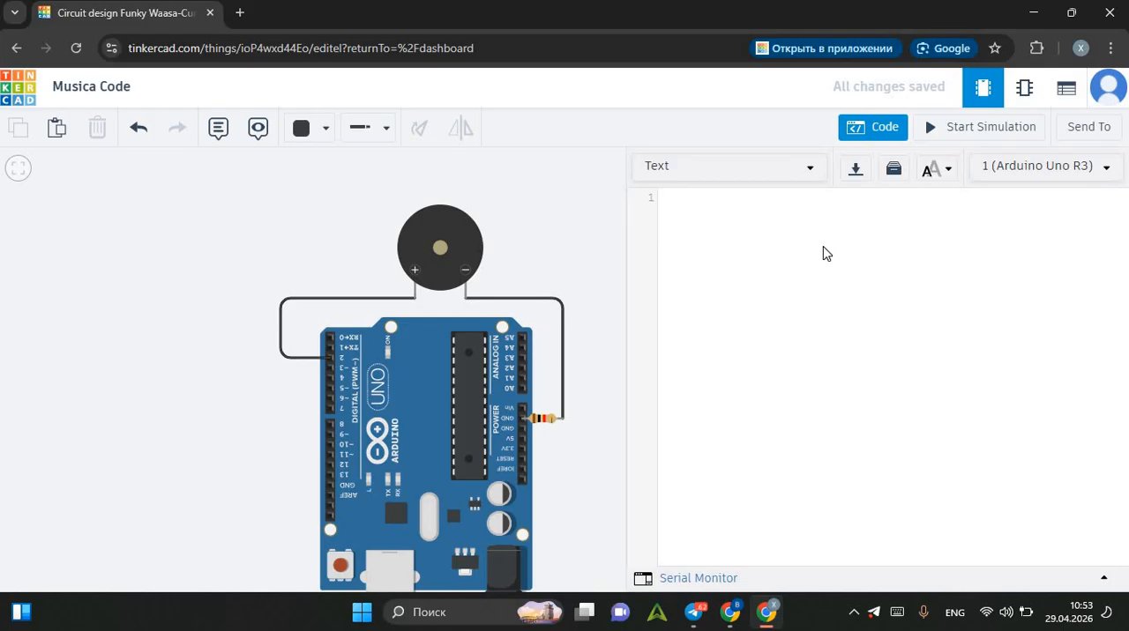
# Start the sketch with the opening line of the setup function, "void setup (){".
pyautogui.write('void setup')
pyautogui.write('(0')
pyautogui.press('BackSpace')
pyautogui.write(')')
pyautogui.write('{ ')
pyautogui.write('Seria')
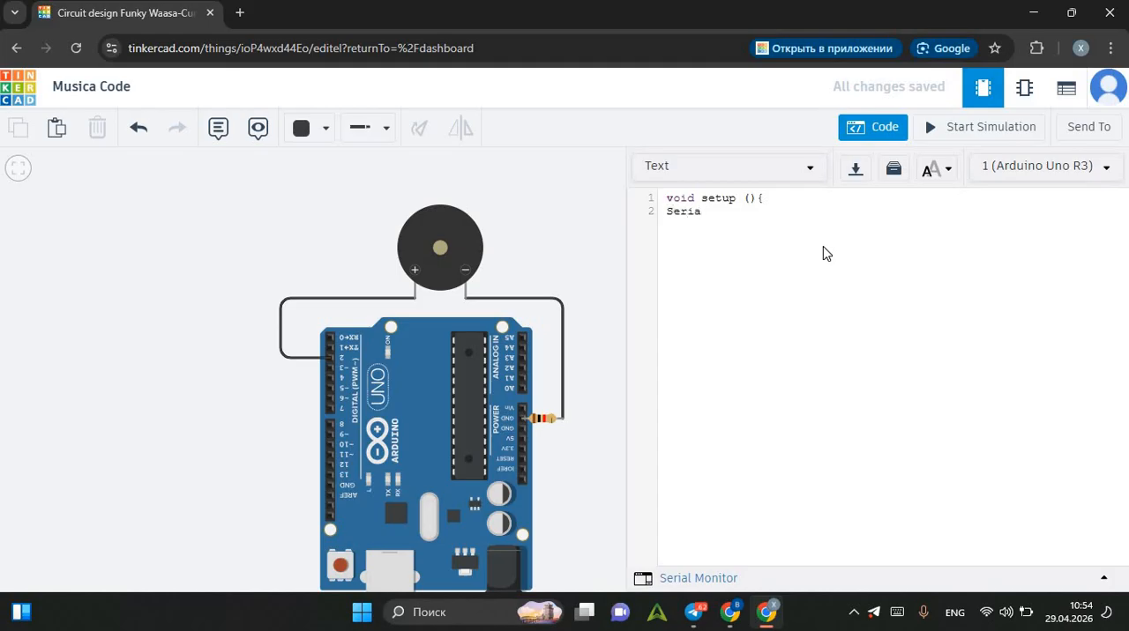
pyautogui.write('l.begin')
pyautogui.write('9')
pyautogui.write('9600')
# Add the statement "Serial.begin(9600);" as the first line inside the setup function.
pyautogui.press('BackSpace')
pyautogui.press('BackSpace')
pyautogui.press('BackSpace')
pyautogui.press('BackSpace')
pyautogui.press('BackSpace')
pyautogui.write('(9600);')
pyautogui.press('Return')
# Add "pinMode(2, OUTPUT);" to the setup function and close the function with a brace.
pyautogui.write('pin')
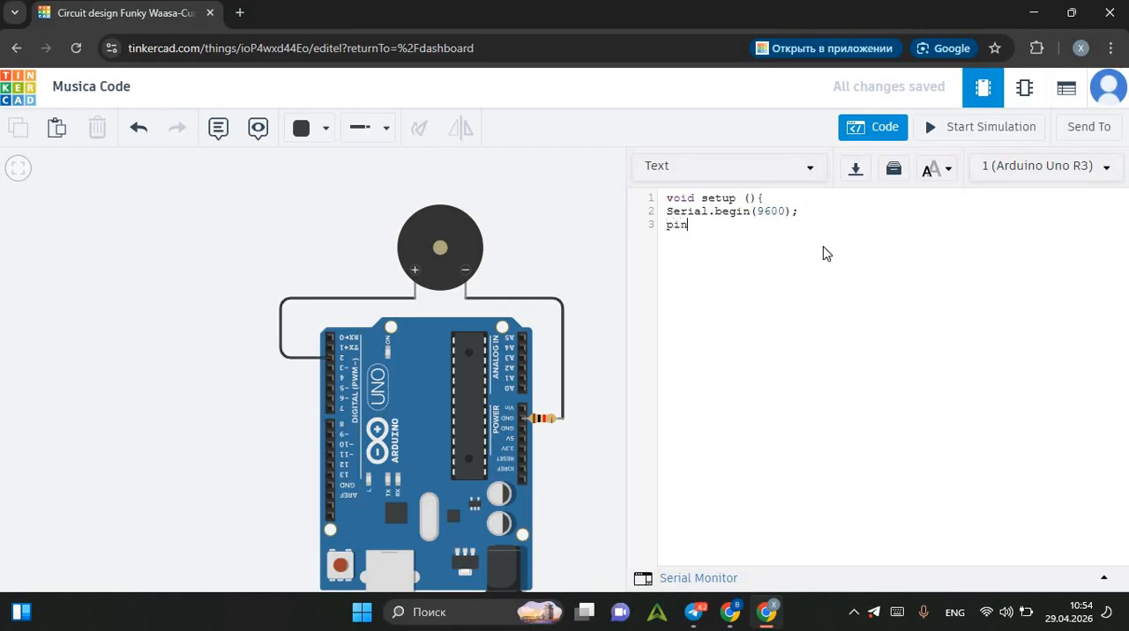
pyautogui.write('Mode(')
pyautogui.write('2')
pyautogui.write(', OUT')
pyautogui.write('PUT')
pyautogui.write(')')
pyautogui.write(';')
pyautogui.write('}')
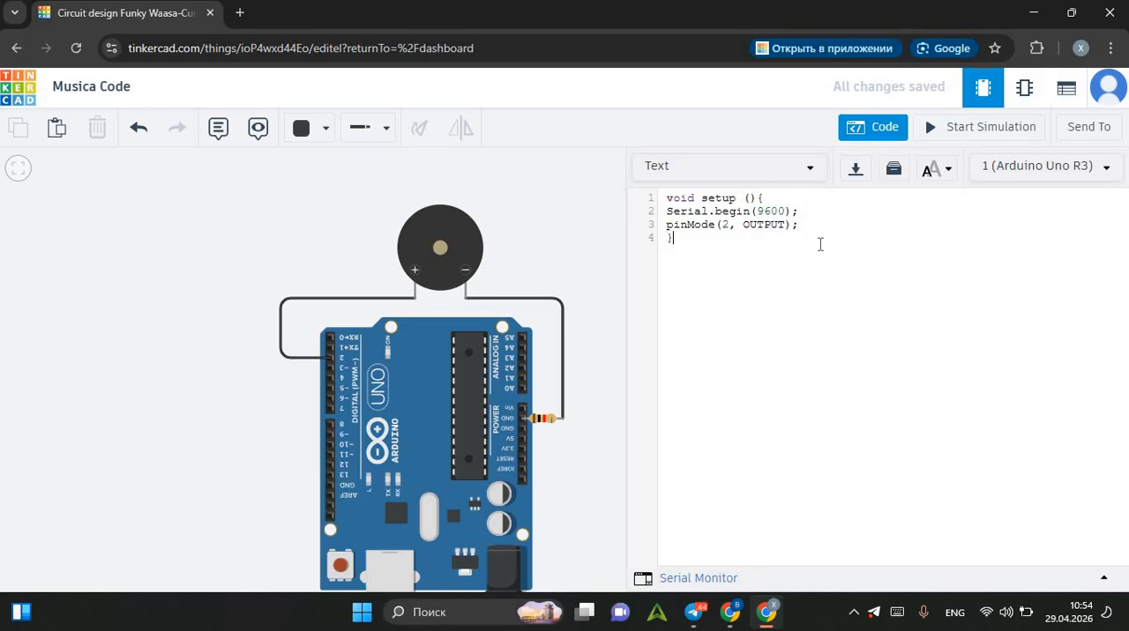
# Add the opening line of the loop function, "void loop () {", below the setup function.
pyautogui.press('Return')
pyautogui.write('void loop')
pyautogui.write('() {')
pyautogui.press('Return')
# Write "tone(2, 540);" as the first statement inside the loop function.
pyautogui.write('tone')
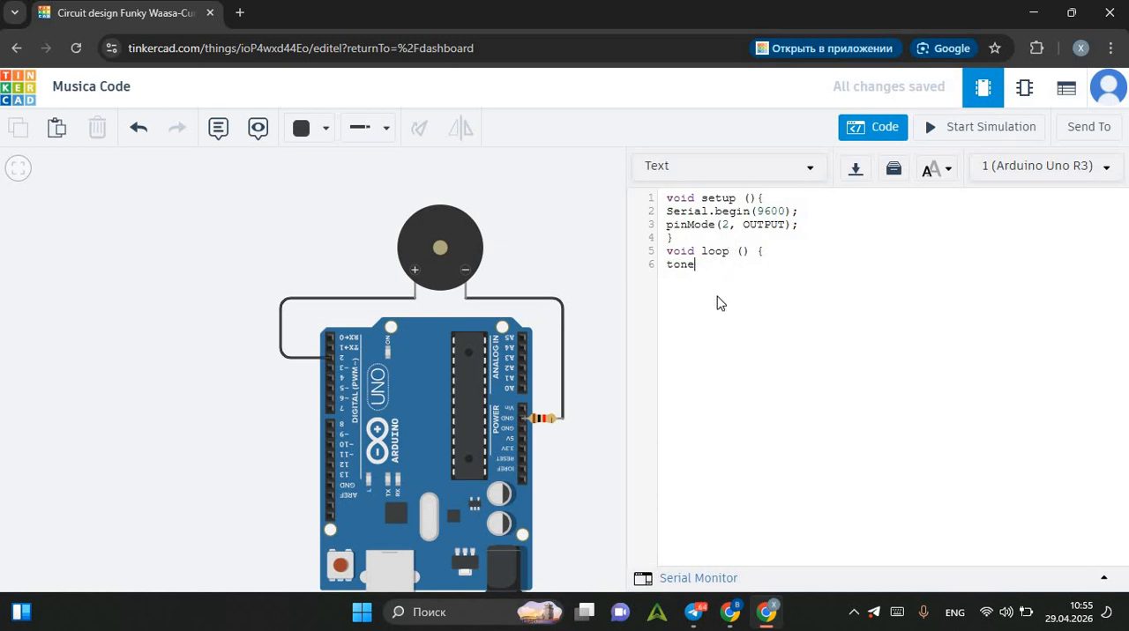
pyautogui.write('(2, 540);')
# Add "delay(500);" on a new line after the first tone statement.
pyautogui.press('Return')
pyautogui.write('delay(500);')
# Add a second tone statement, "tone(2, 840);", below the first delay.
pyautogui.press('Return')
pyautogui.write('tone')
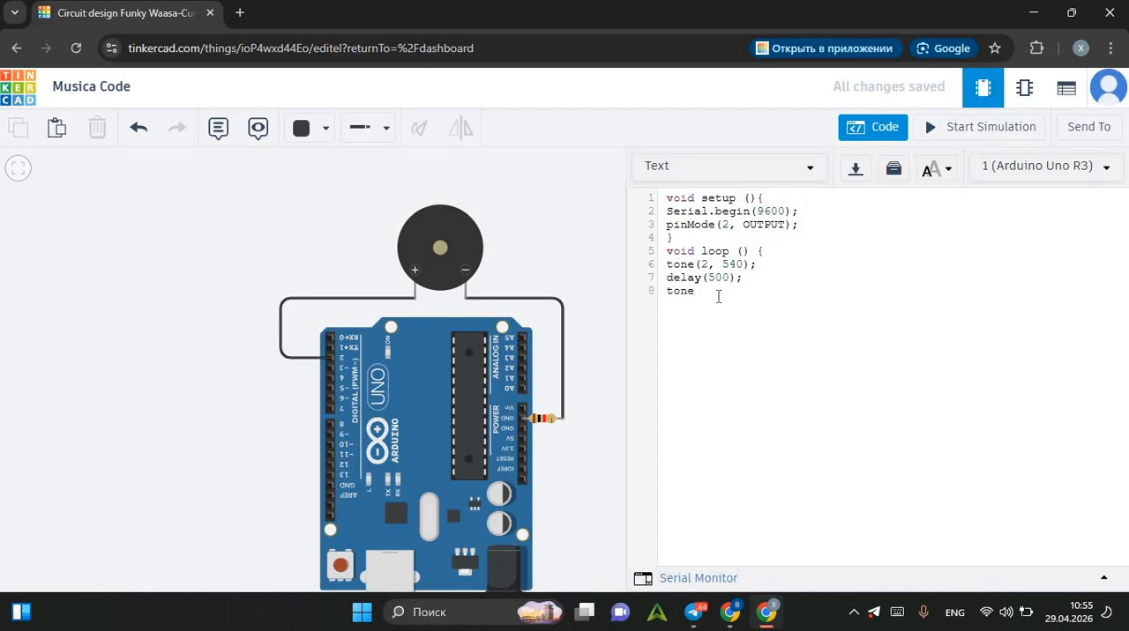
pyautogui.write('(2,')
pyautogui.write('840')
pyautogui.write(';')
# Add "delay(500);" after the second tone and close the loop function with a brace.
pyautogui.press('Return')
pyautogui.write('delay9')
pyautogui.press('BackSpace')
pyautogui.write('(500);')
pyautogui.press('Return')
pyautogui.write('}')
# Raise the system volume to 100 and run the simulation twice to hear the piezo, stopping it after each run.
pyautogui.press('XF86AudioRaiseVolume')
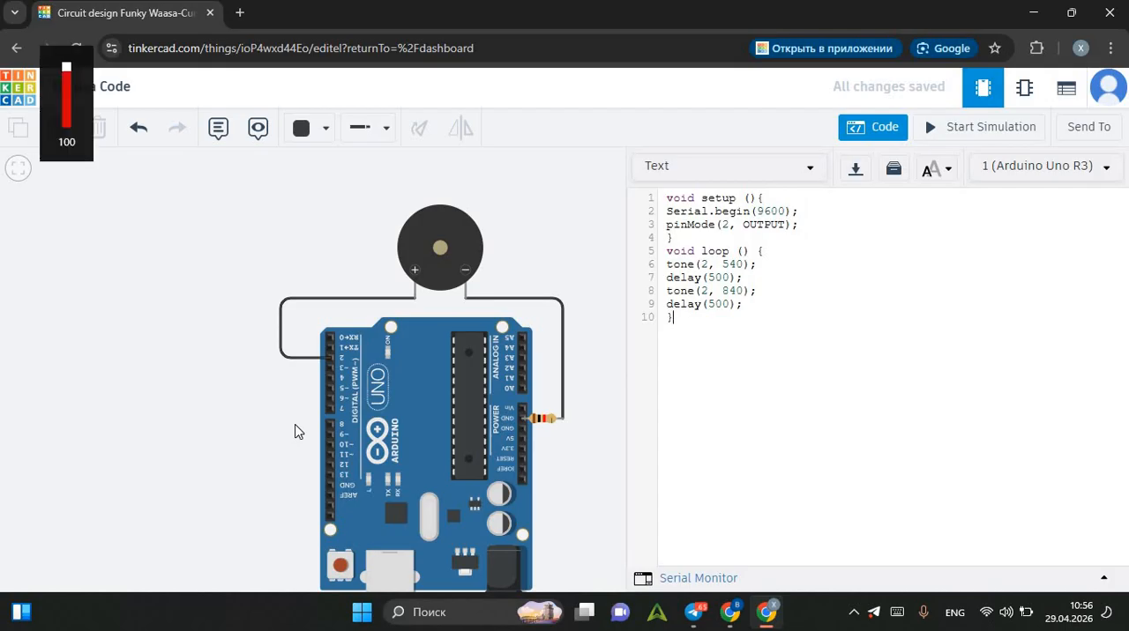
pyautogui.click(933, 130)
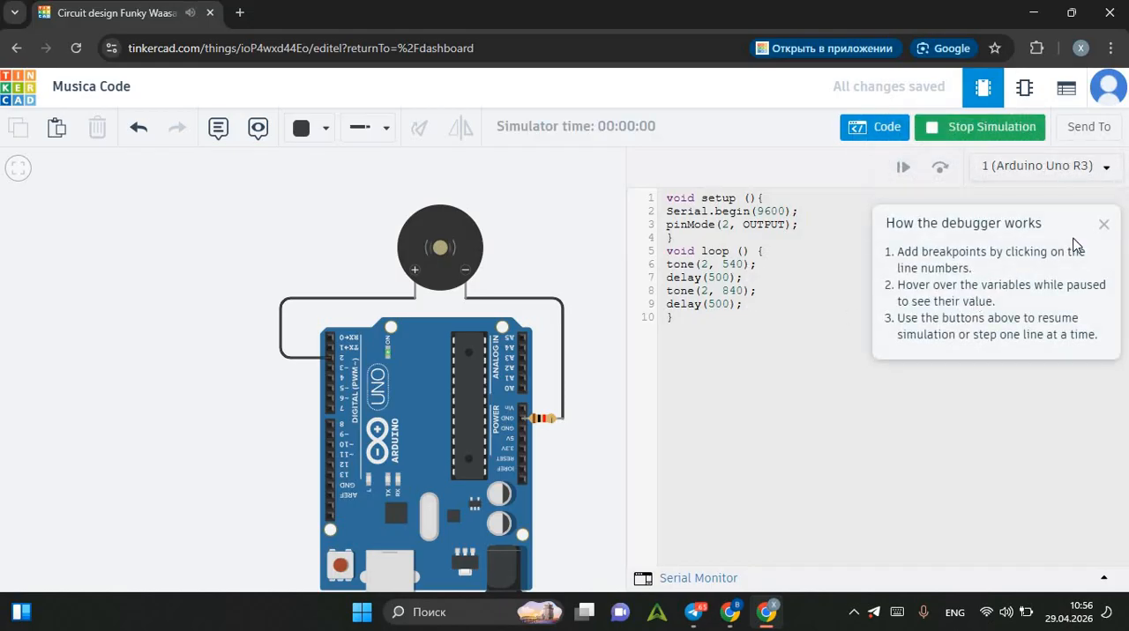
pyautogui.click(1104, 227)
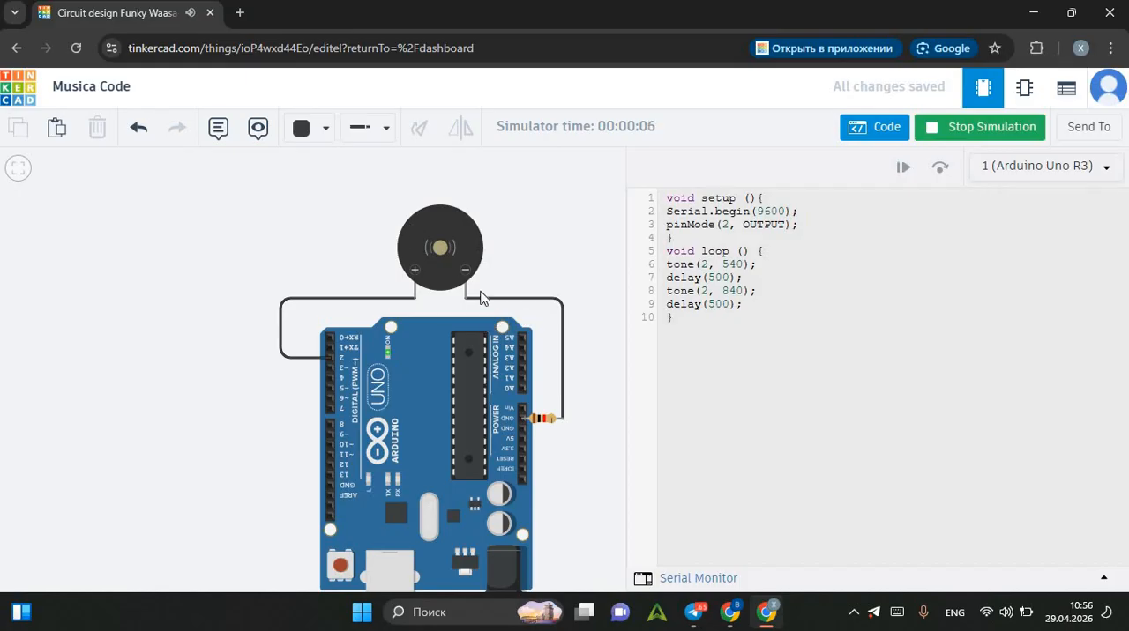
pyautogui.click(953, 132)
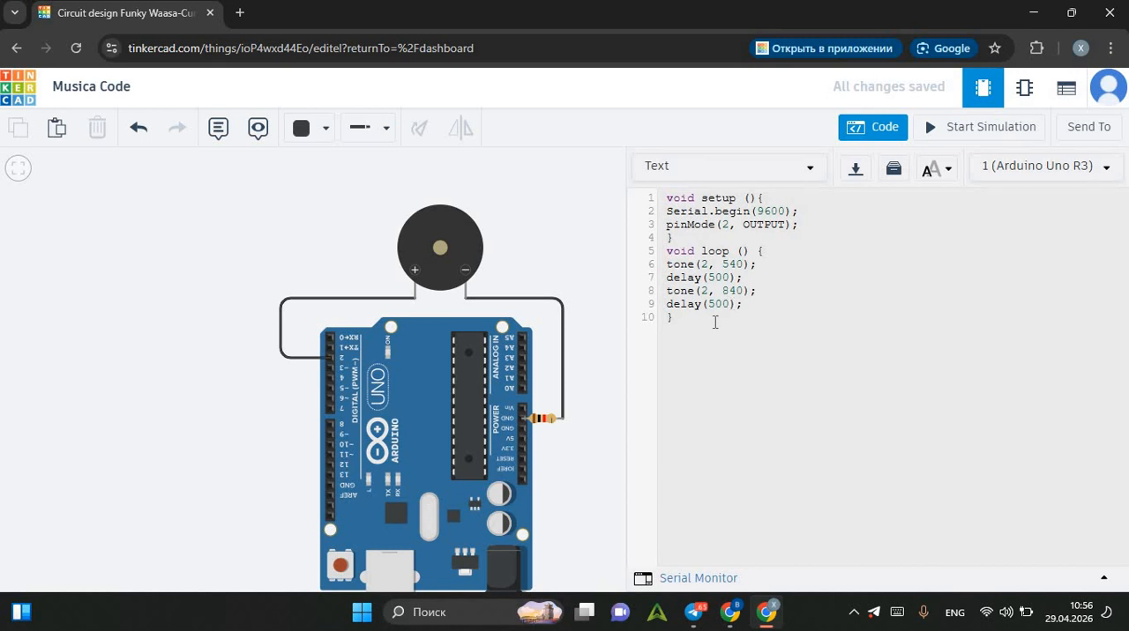
pyautogui.click(962, 128)
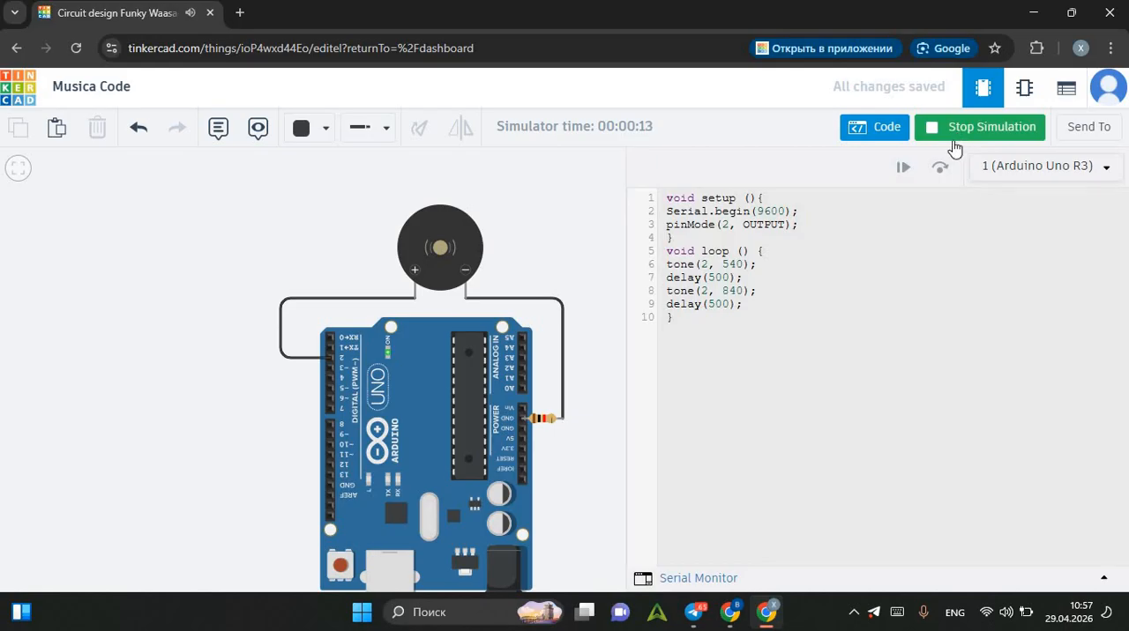
pyautogui.click(974, 132)
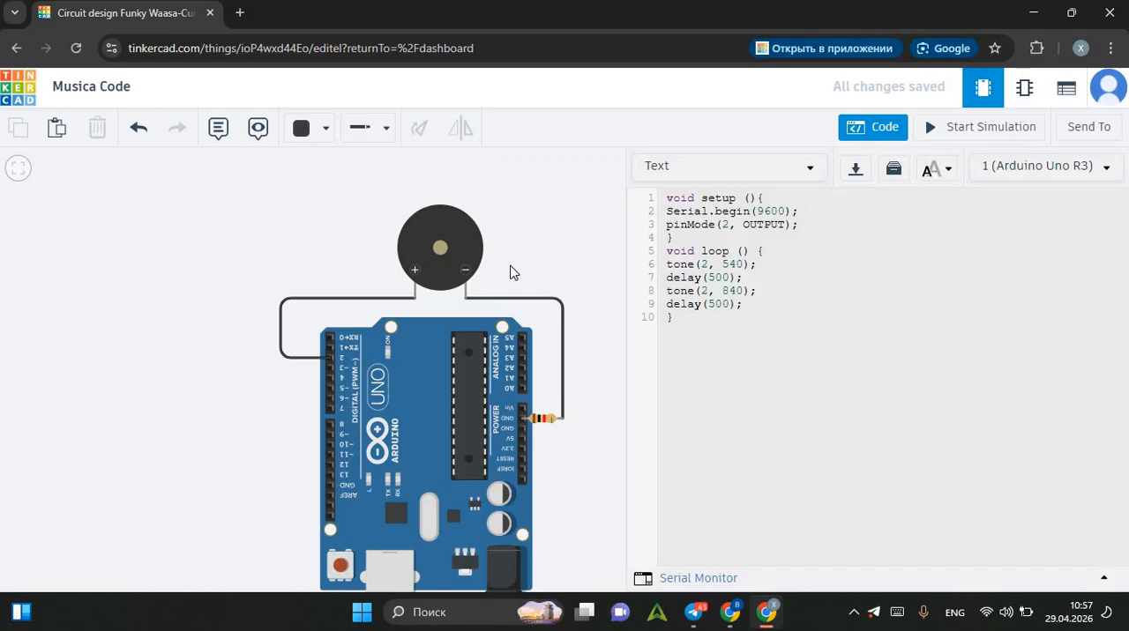
# Set the delay after the 540 tone to 250.
pyautogui.click(668, 249)
pyautogui.click(743, 264)
pyautogui.click(731, 279)
pyautogui.press('BackSpace')
# Set the delay after the 840 tone to 250 and test the melody in a short simulation run.
pyautogui.press('BackSpace')
pyautogui.press('BackSpace')
pyautogui.write('250')
pyautogui.press('Down')
pyautogui.press('BackSpace')
pyautogui.press('BackSpace')
pyautogui.press('BackSpace')
pyautogui.write('250')
pyautogui.click(957, 137)
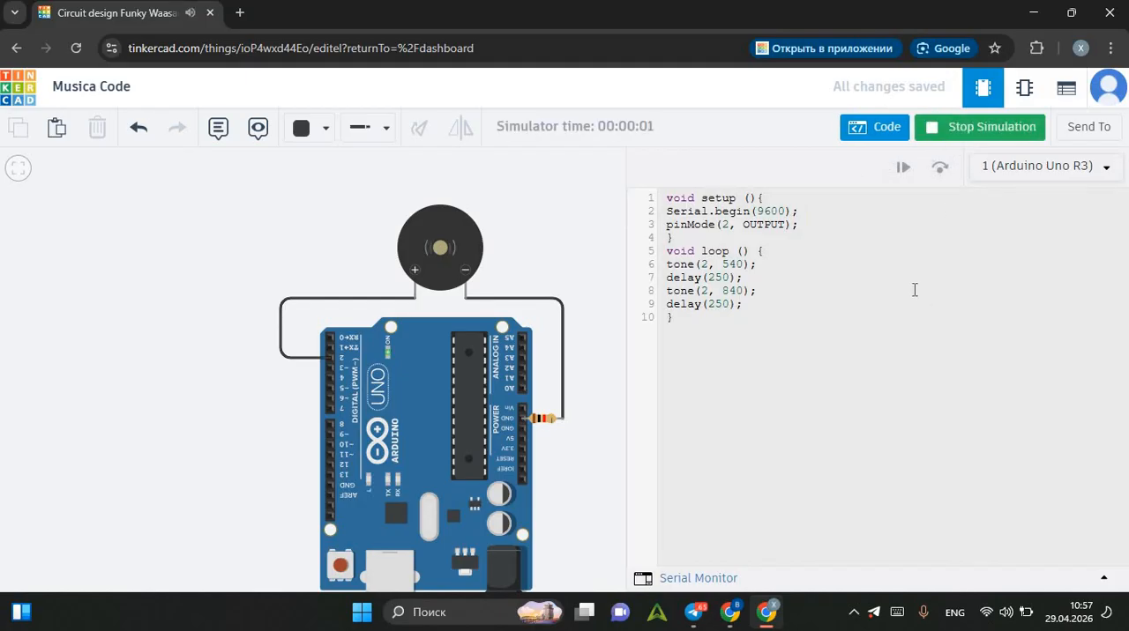
pyautogui.click(938, 145)
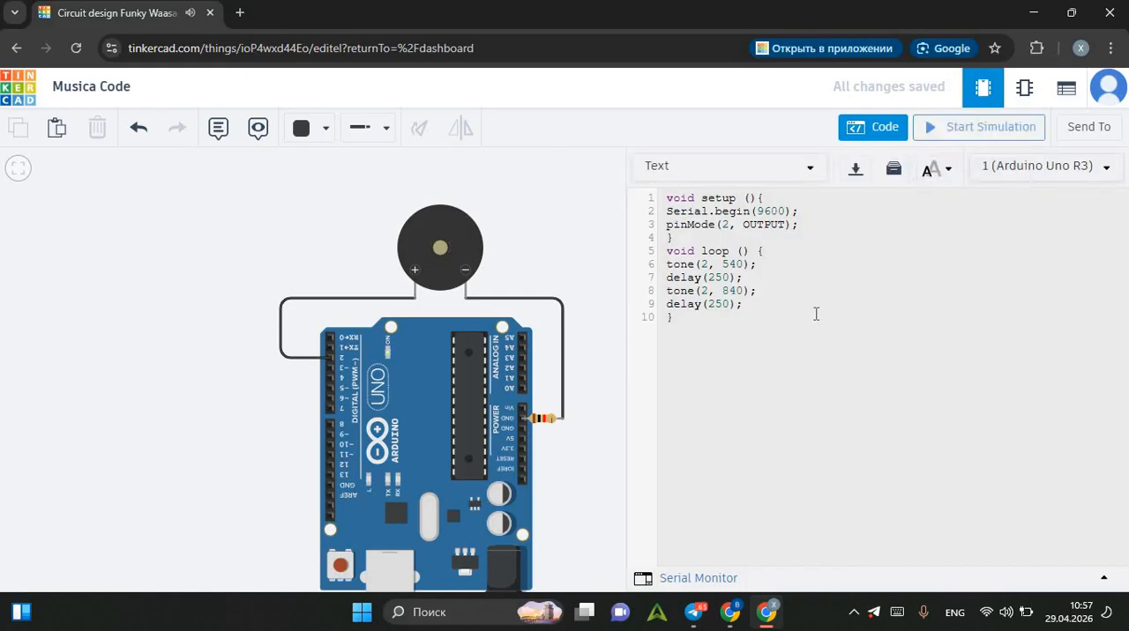
# Set both delays in the loop function back to 500.
pyautogui.click(730, 307)
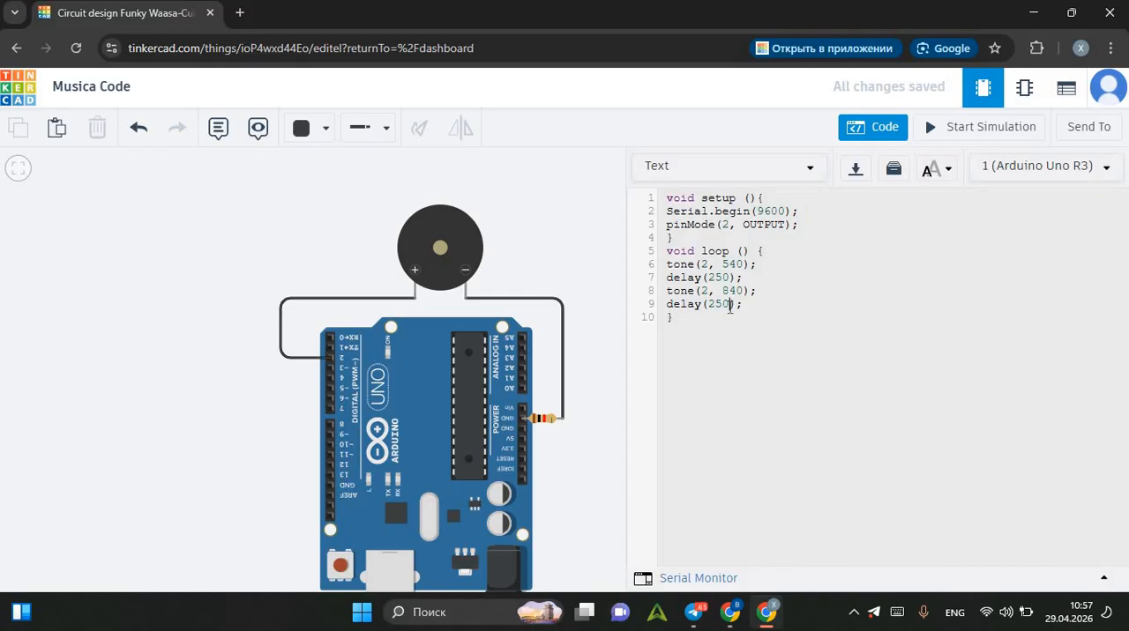
pyautogui.press('BackSpace')
pyautogui.press('BackSpace')
pyautogui.press('BackSpace')
pyautogui.write('500')
pyautogui.click(730, 276)
pyautogui.press('BackSpace')
pyautogui.press('BackSpace')
pyautogui.press('BackSpace')
pyautogui.write('500')
# Set the frequency of the first tone statement to 600.
pyautogui.click(745, 264)
# Set the second tone's frequency to 900 and test the sound in a short simulation run.
pyautogui.press('BackSpace')
pyautogui.press('BackSpace')
pyautogui.press('BackSpace')
pyautogui.write('600')
pyautogui.click(731, 304)
pyautogui.click(744, 290)
pyautogui.press('BackSpace')
pyautogui.press('BackSpace')
pyautogui.write('900')
pyautogui.click(958, 135)
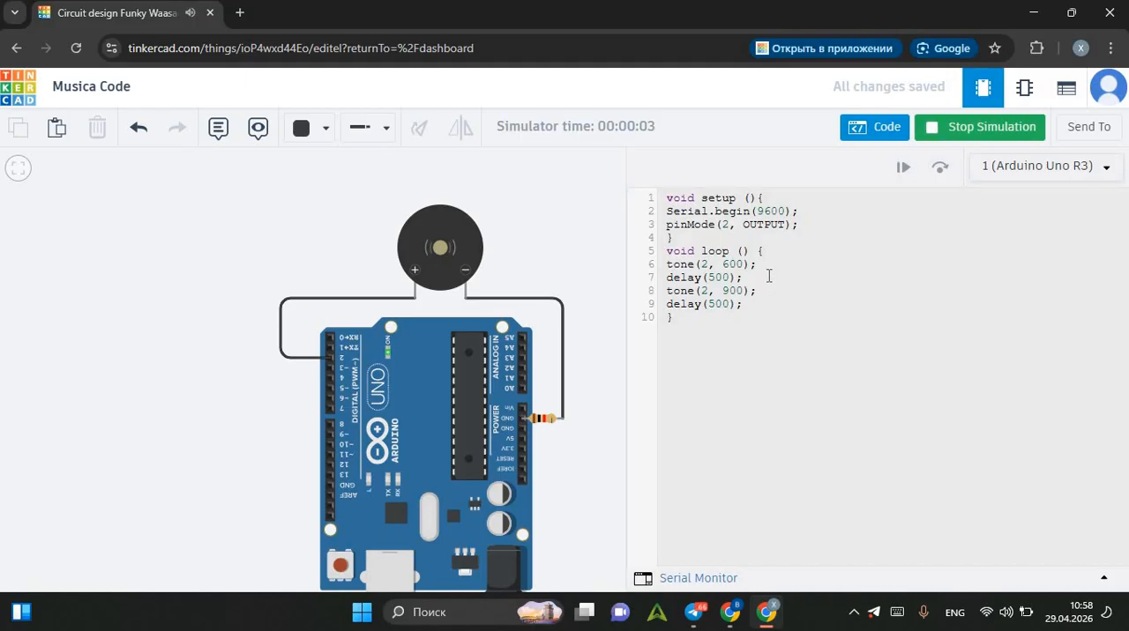
pyautogui.click(945, 137)
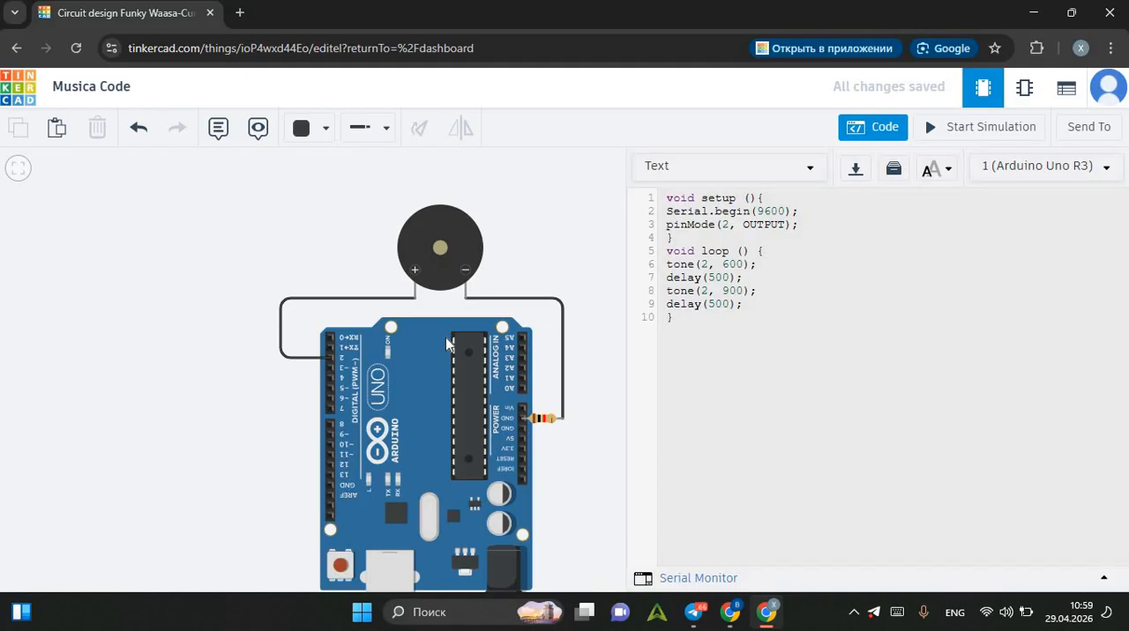
# Close the code editor and place a red LED above the piezo's upper-left side.
pyautogui.click(873, 128)
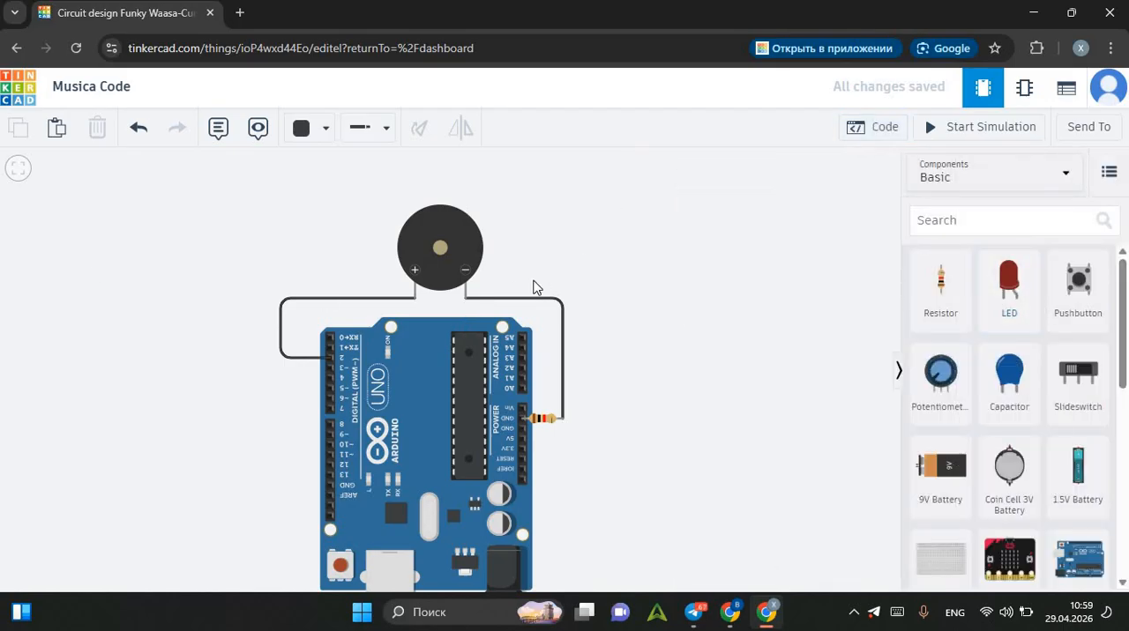
pyautogui.moveTo(1008, 302); pyautogui.dragTo(83, 277)
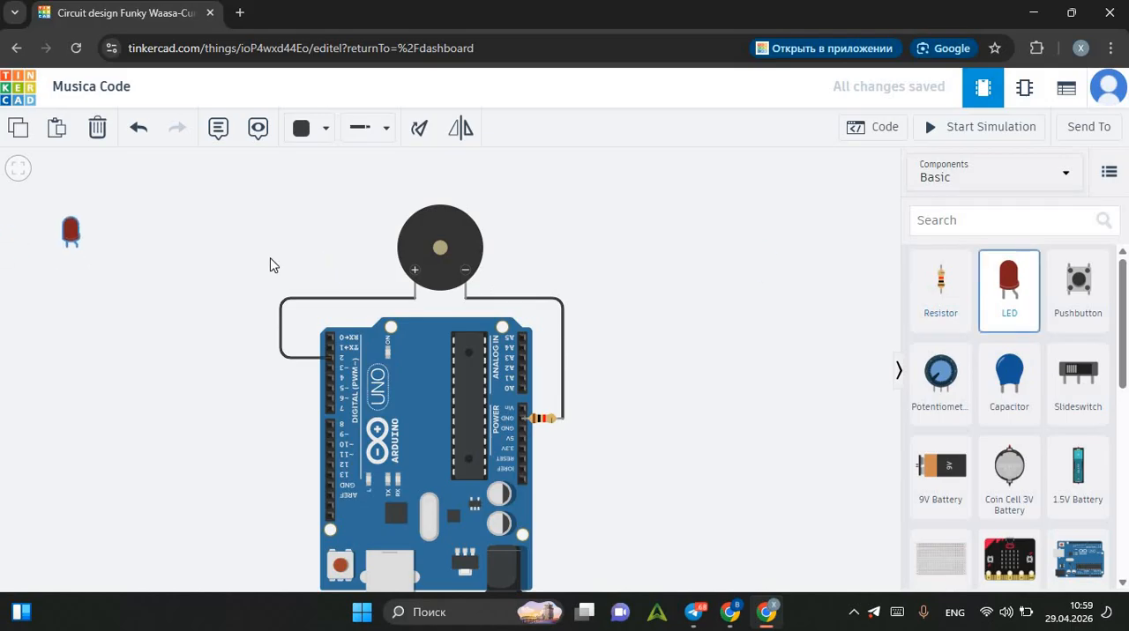
pyautogui.moveTo(271, 264); pyautogui.dragTo(372, 221)
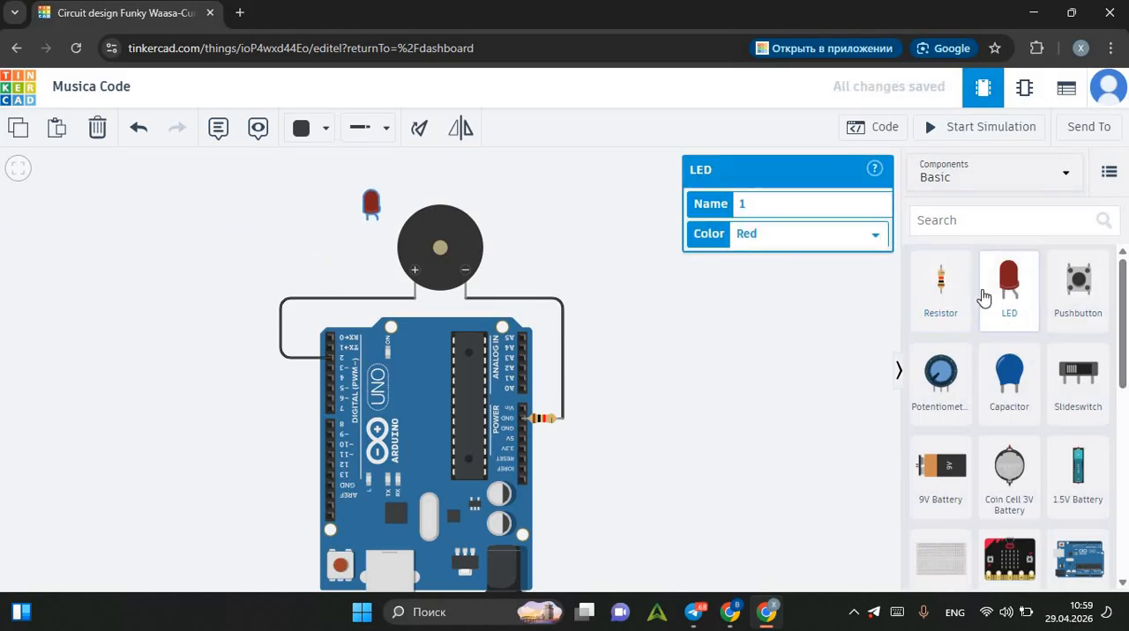
# Place a second LED above the piezo's upper-right side and set its color to Blue.
pyautogui.moveTo(984, 297); pyautogui.dragTo(534, 216)
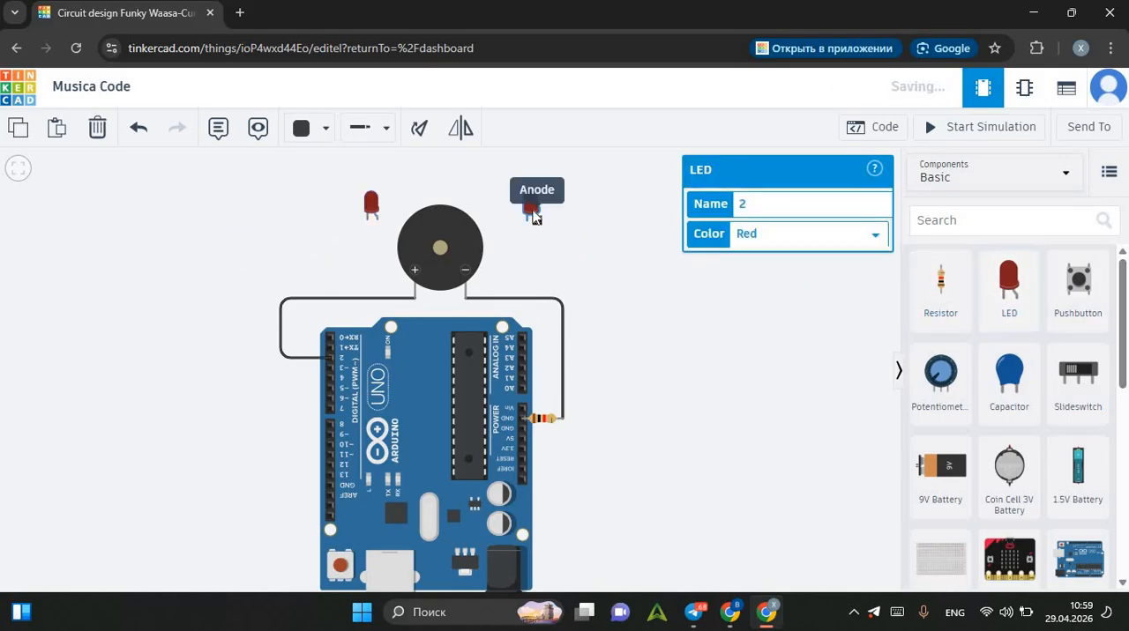
pyautogui.click(746, 243)
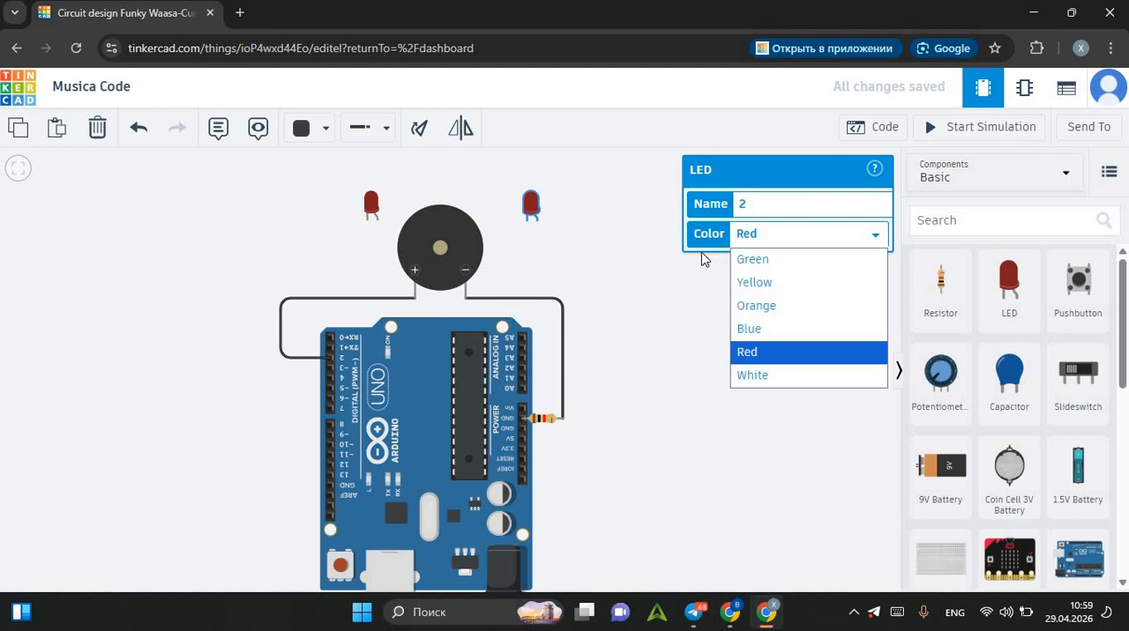
pyautogui.click(758, 333)
pyautogui.click(608, 276)
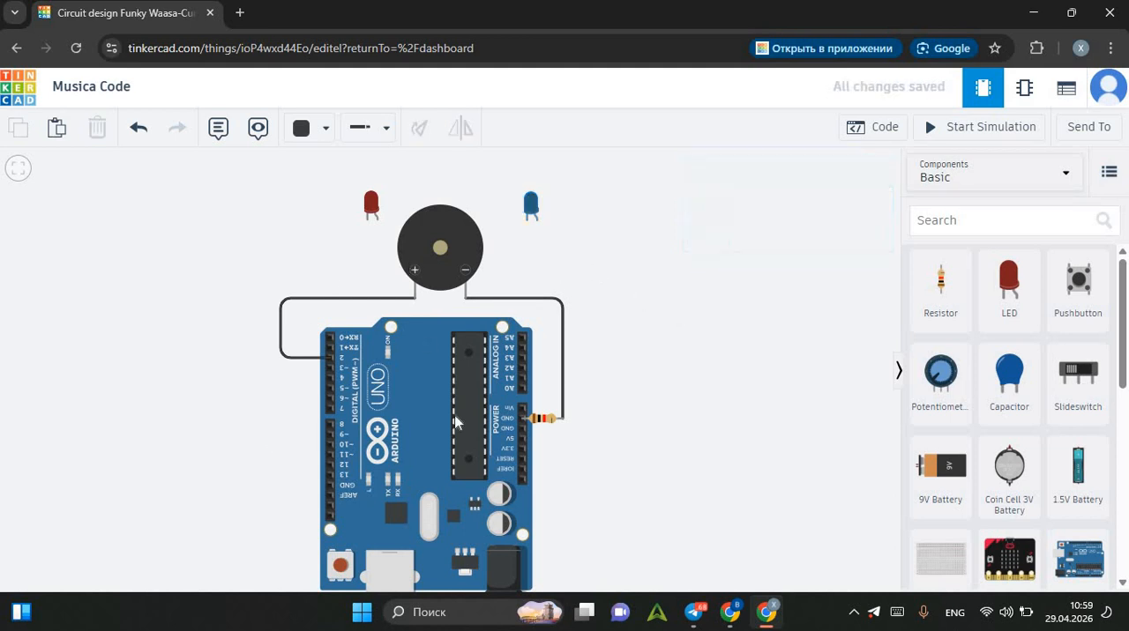
# Wire the red LED's cathode to the blue LED's cathode, routing the wire around the top of the piezo.
pyautogui.click(367, 220)
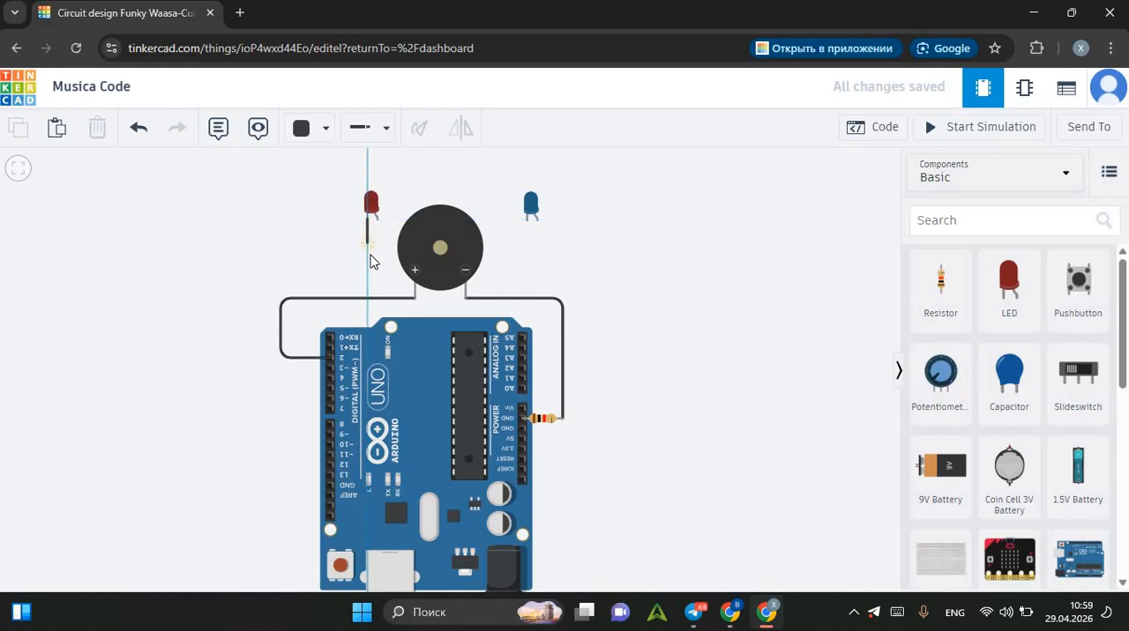
pyautogui.click(369, 262)
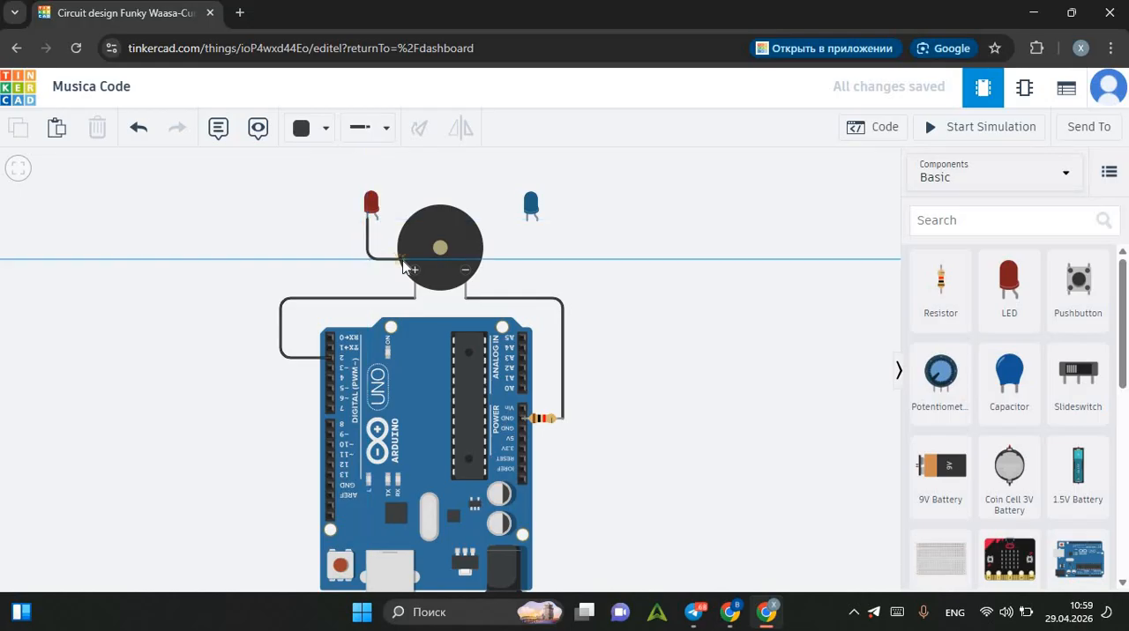
pyautogui.click(396, 212)
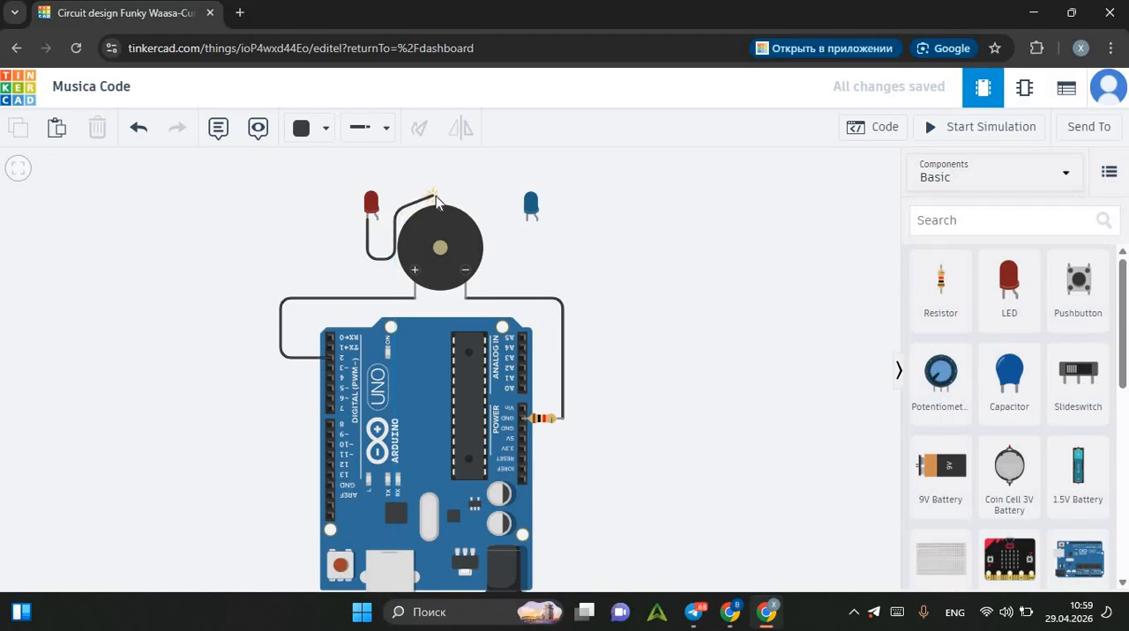
pyautogui.click(443, 196)
pyautogui.click(484, 215)
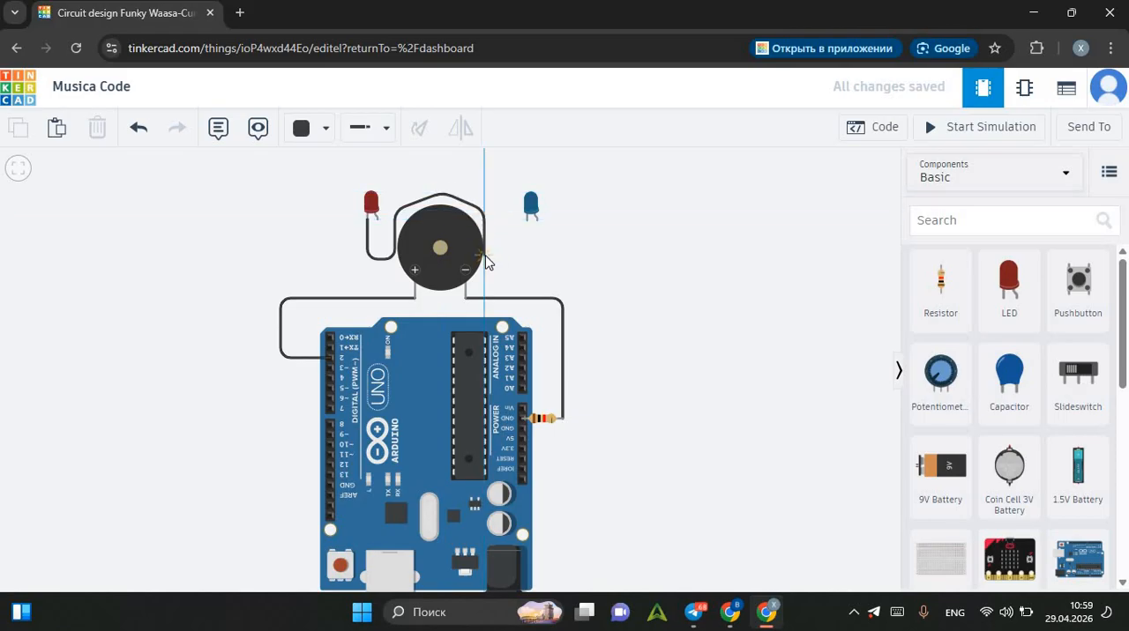
pyautogui.click(484, 255)
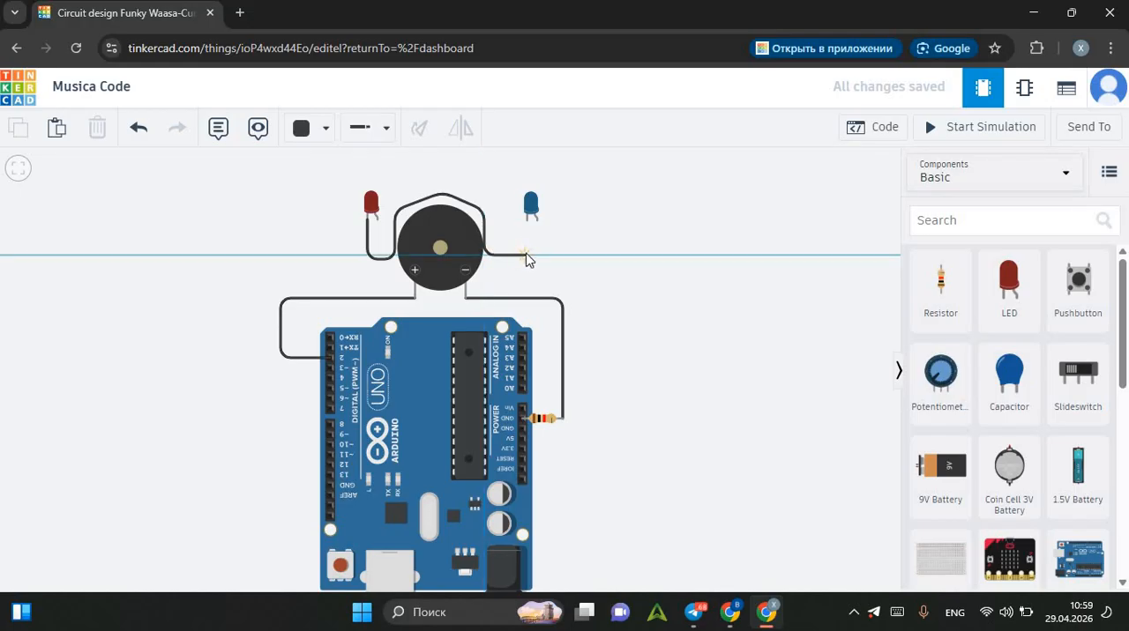
pyautogui.click(524, 256)
pyautogui.click(528, 219)
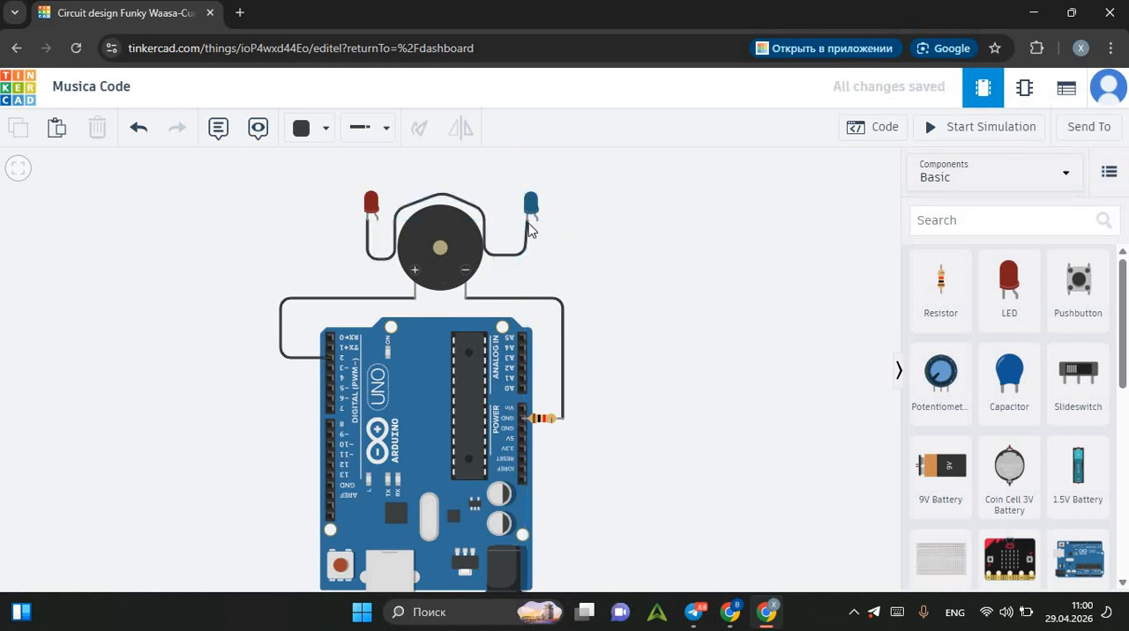
# Wire the blue LED's cathode to the outer end of the resistor beside the Arduino's GND pin.
pyautogui.click(527, 220)
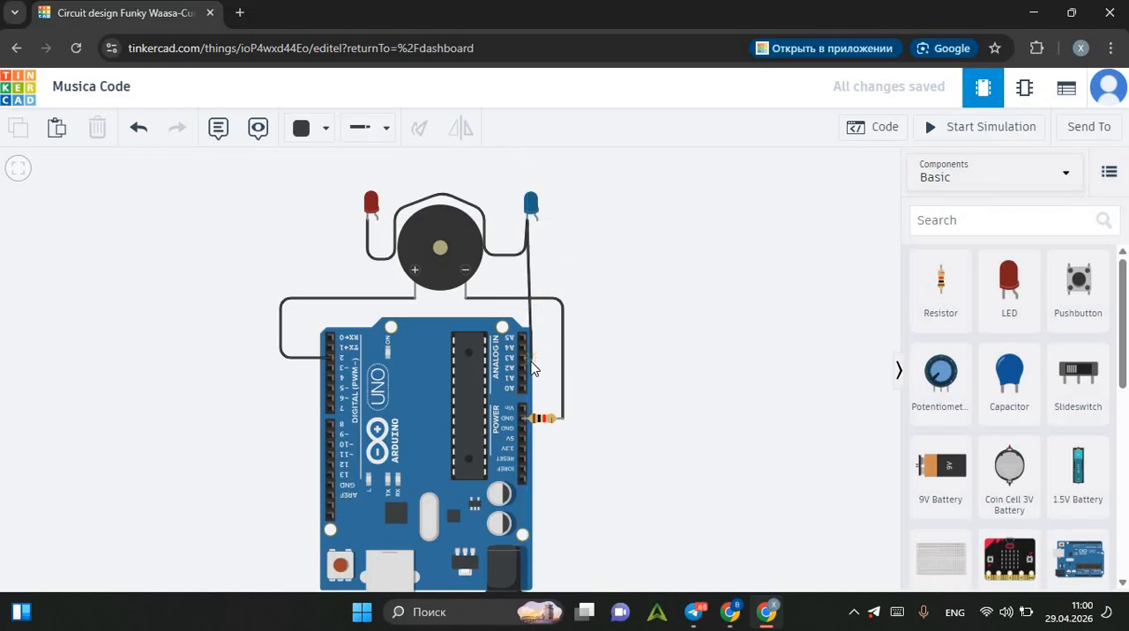
pyautogui.click(531, 405)
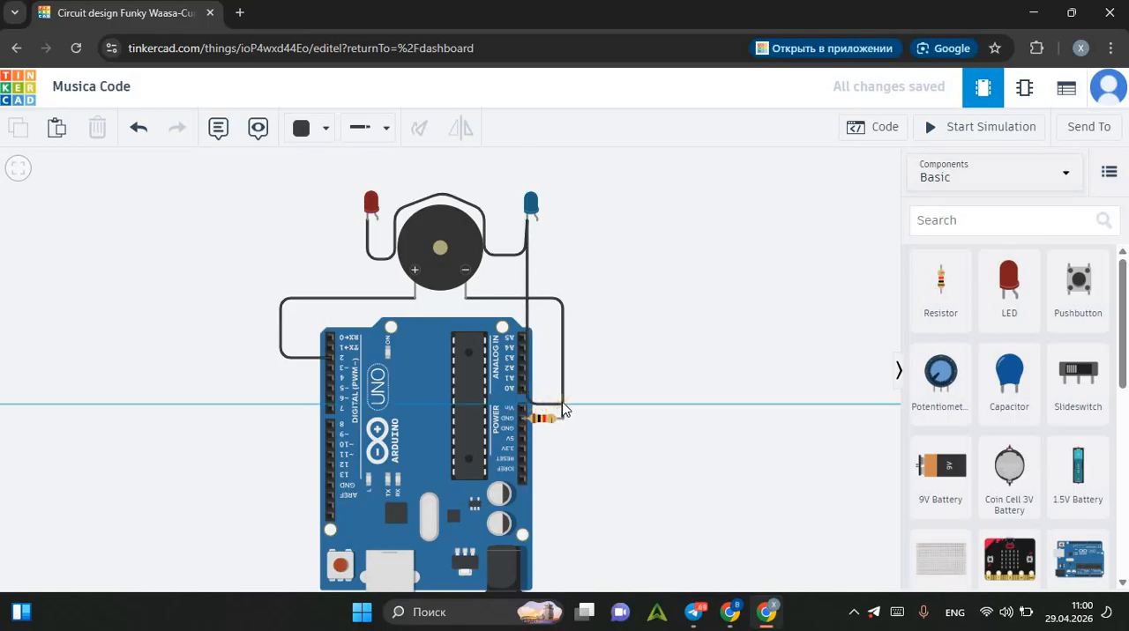
pyautogui.click(562, 406)
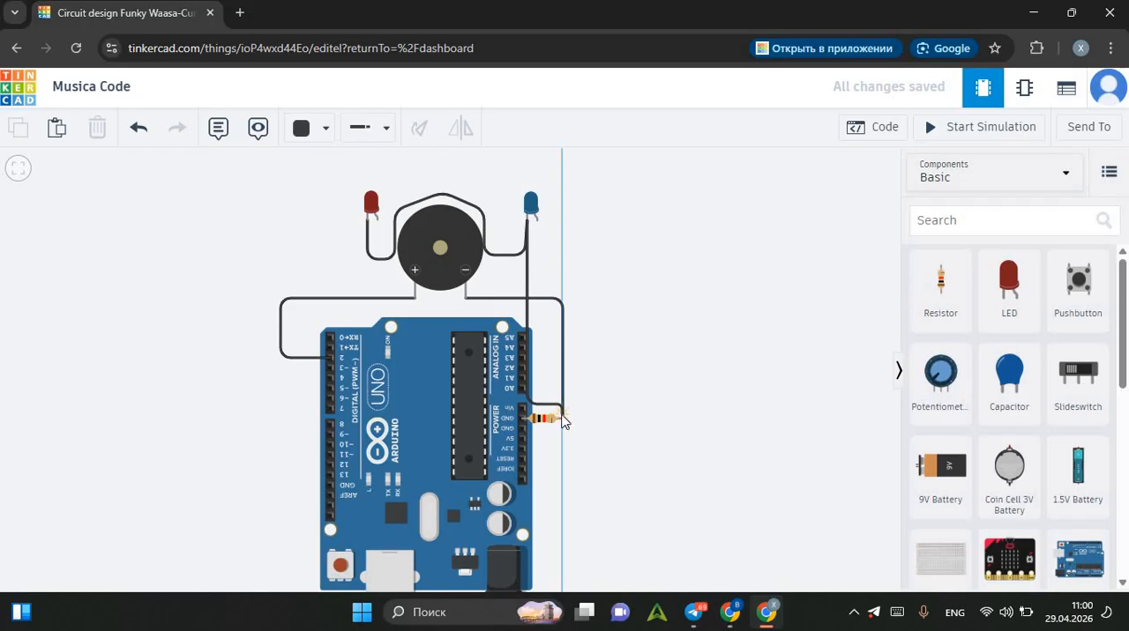
pyautogui.click(563, 421)
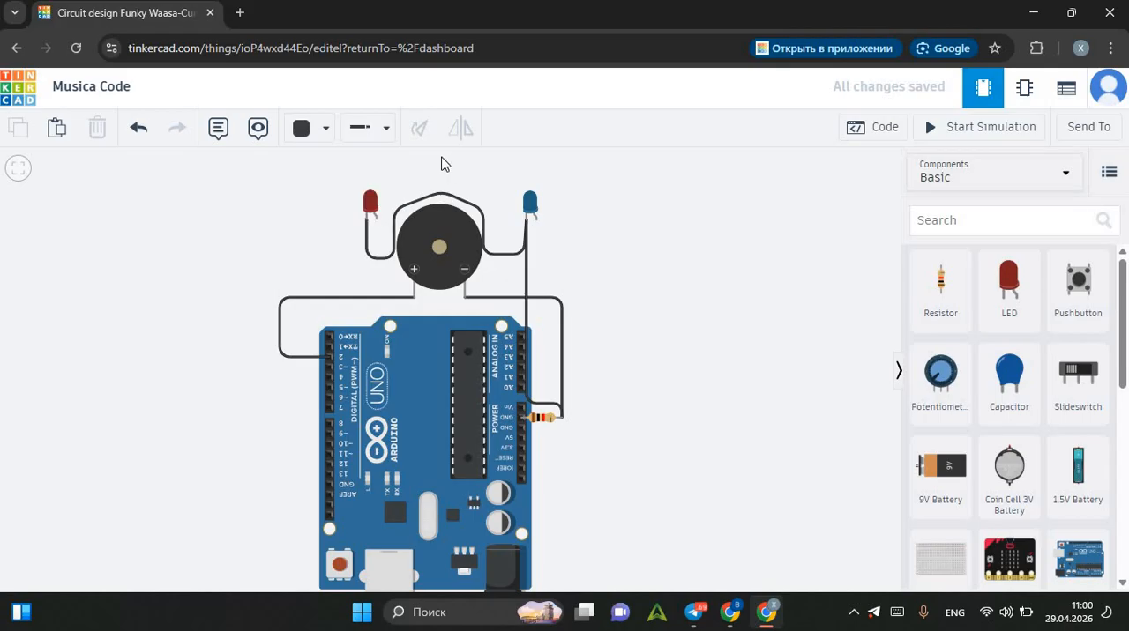
# Wire the red LED's anode to Arduino pin D3 with squared bends and straighten the last bend.
pyautogui.click(376, 220)
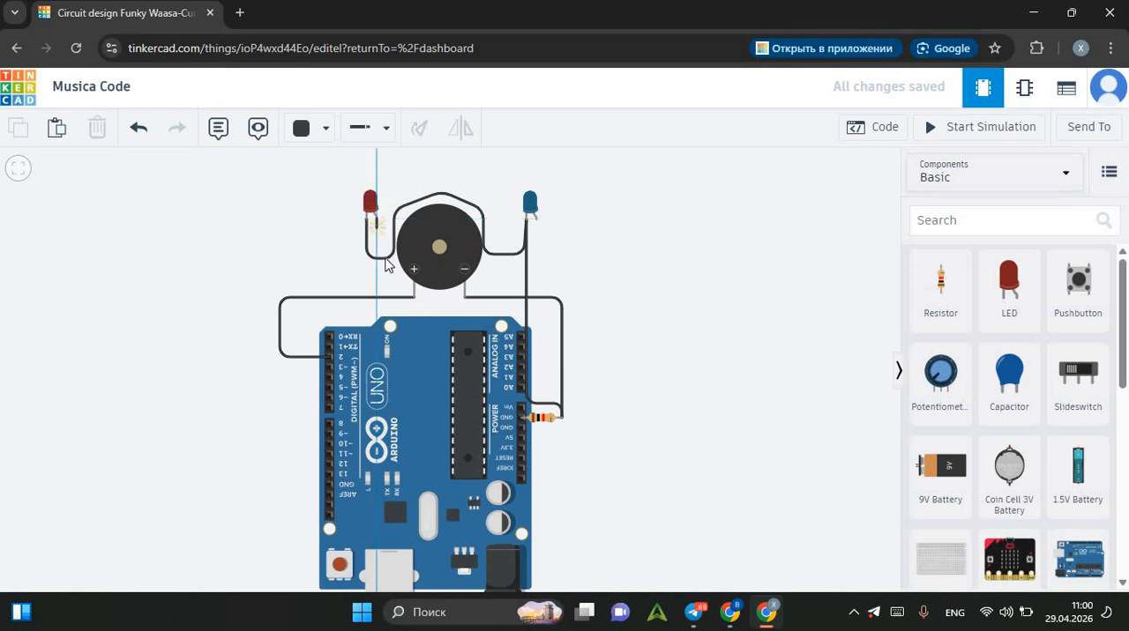
pyautogui.click(376, 310)
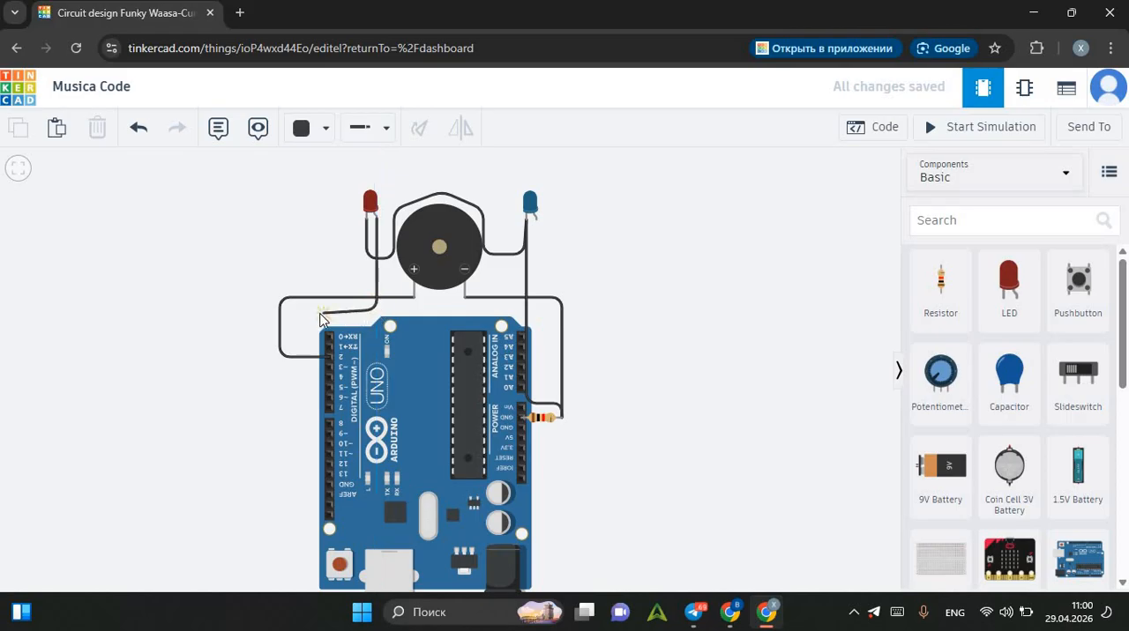
pyautogui.click(304, 310)
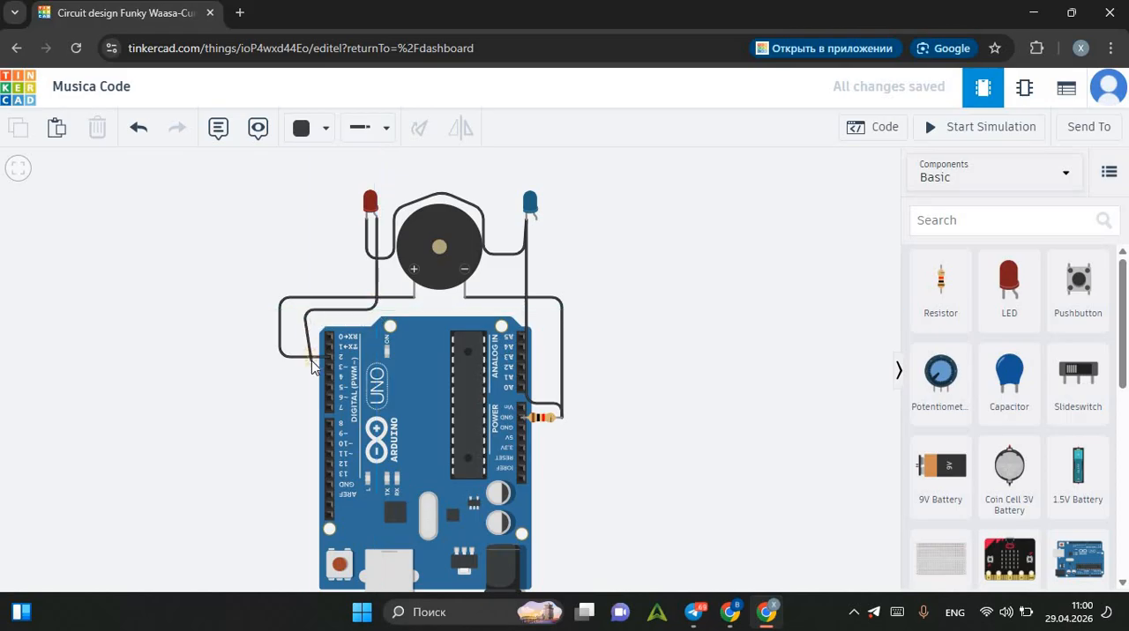
pyautogui.click(303, 363)
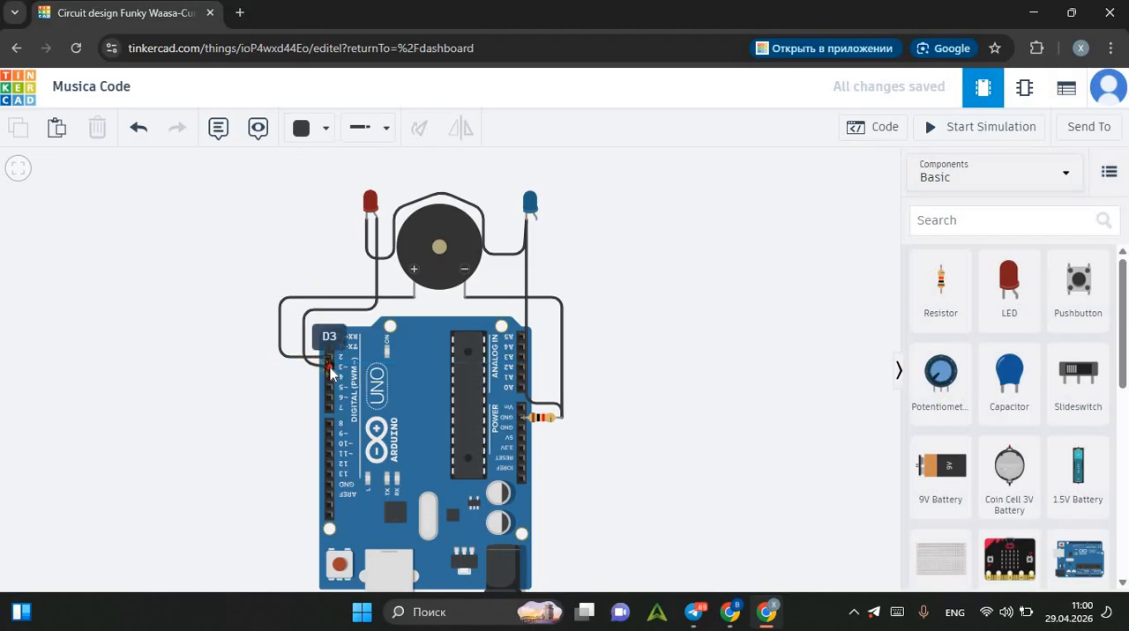
pyautogui.click(329, 367)
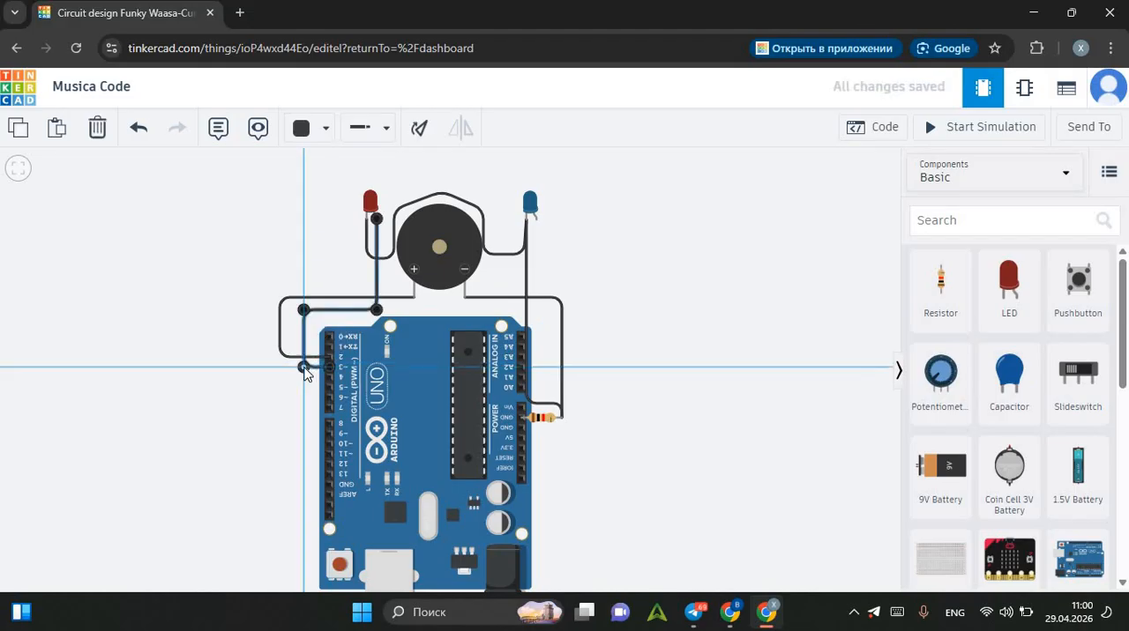
pyautogui.moveTo(303, 369); pyautogui.dragTo(305, 367)
pyautogui.click(564, 280)
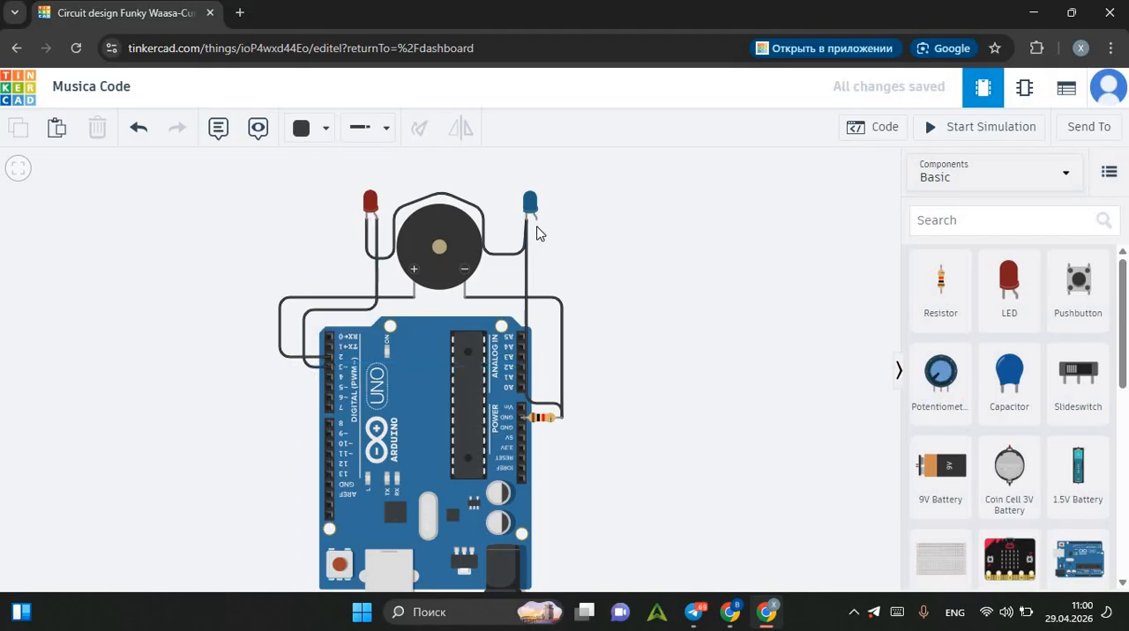
# Wire the blue LED's anode to Arduino pin D4 with squared bends, routing the wire below the piezo.
pyautogui.click(537, 251)
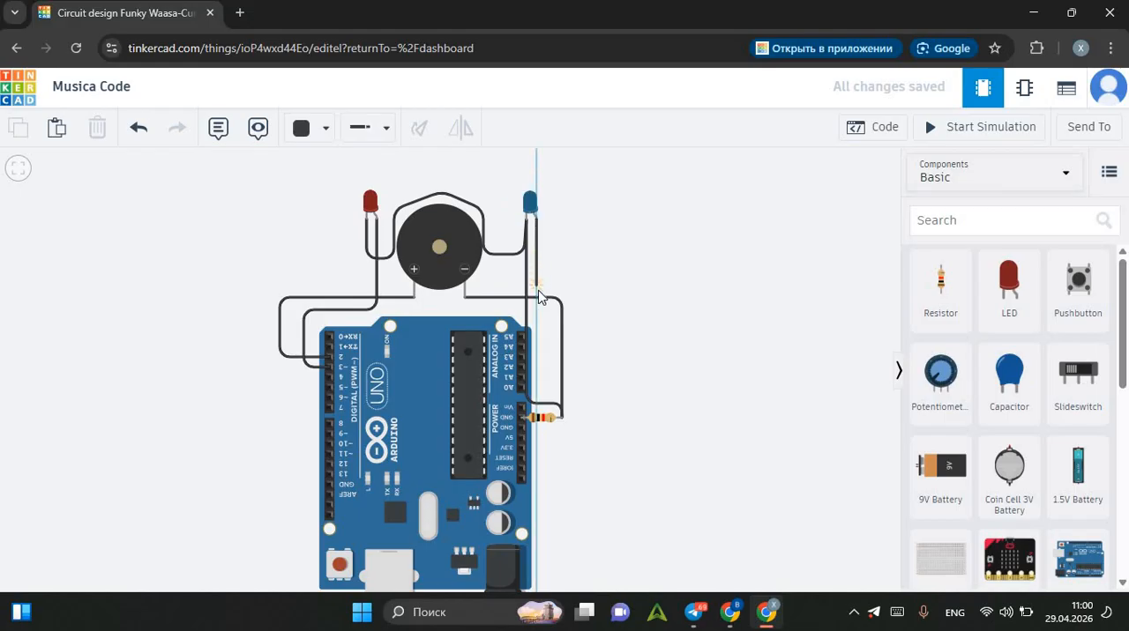
pyautogui.click(530, 293)
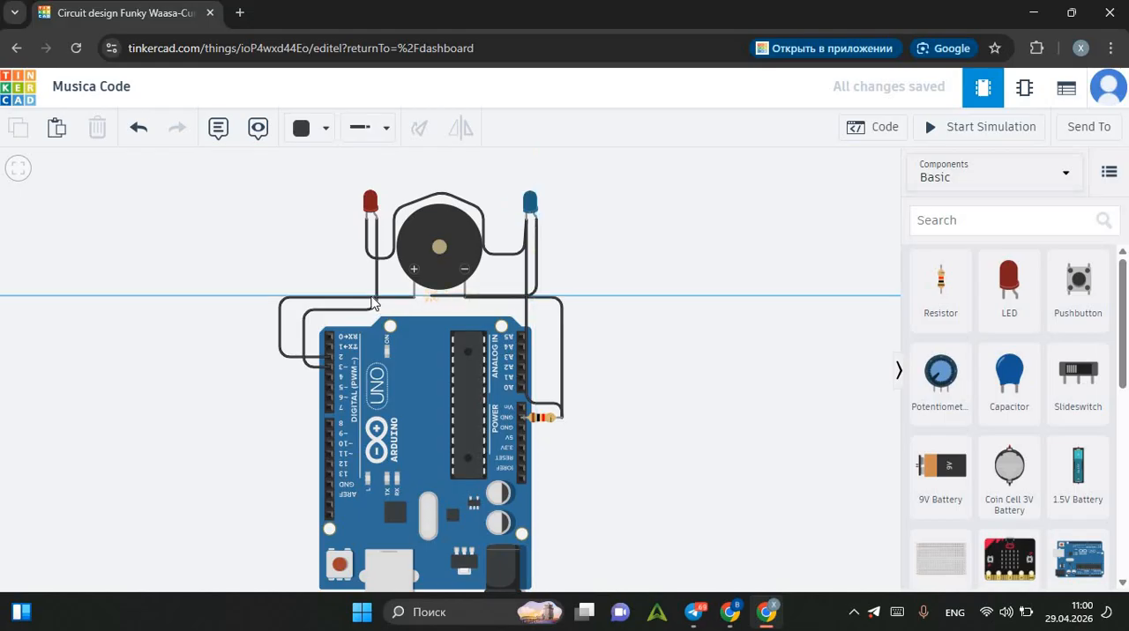
pyautogui.click(314, 298)
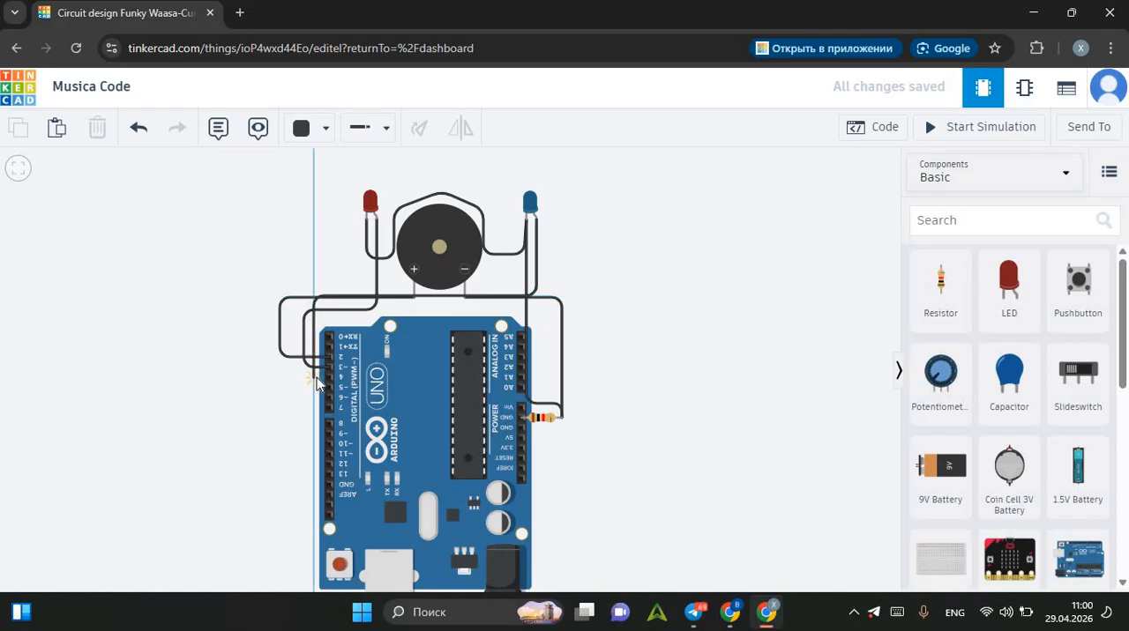
pyautogui.click(327, 379)
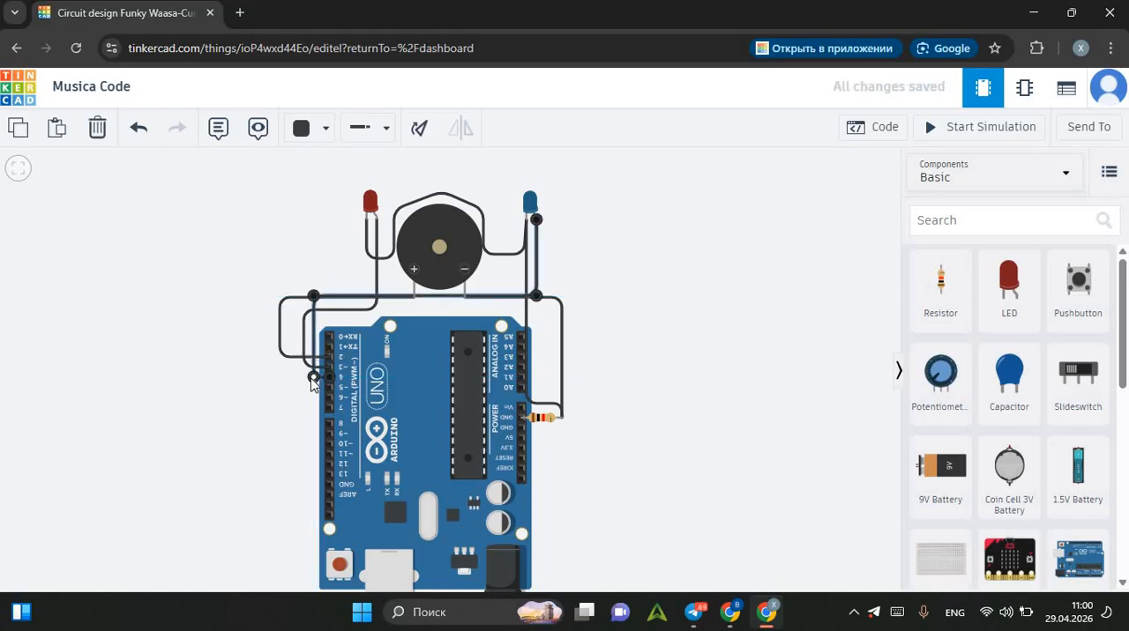
pyautogui.click(589, 268)
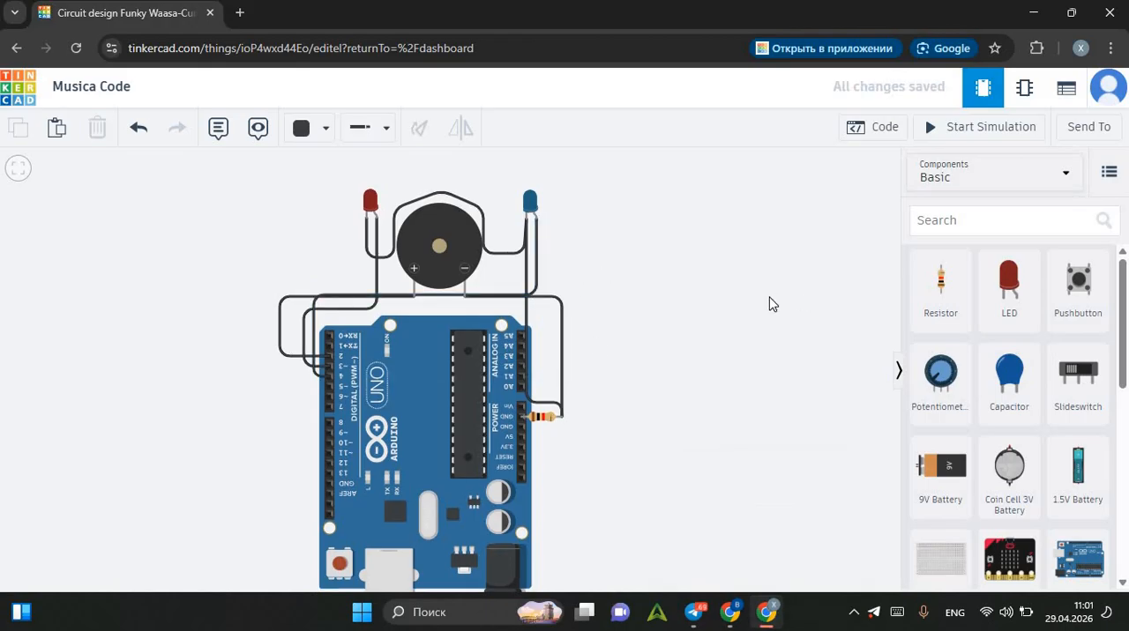
# Open the Arduino's text code and choose the duplicate display projection mode.
pyautogui.click(857, 129)
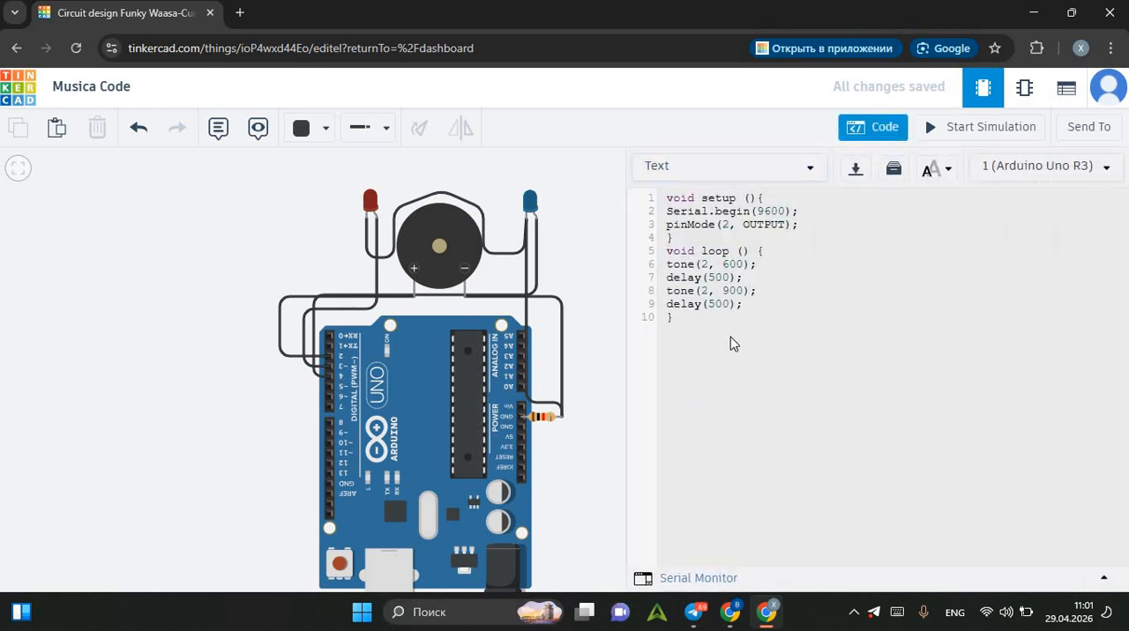
pyautogui.press('super+p')
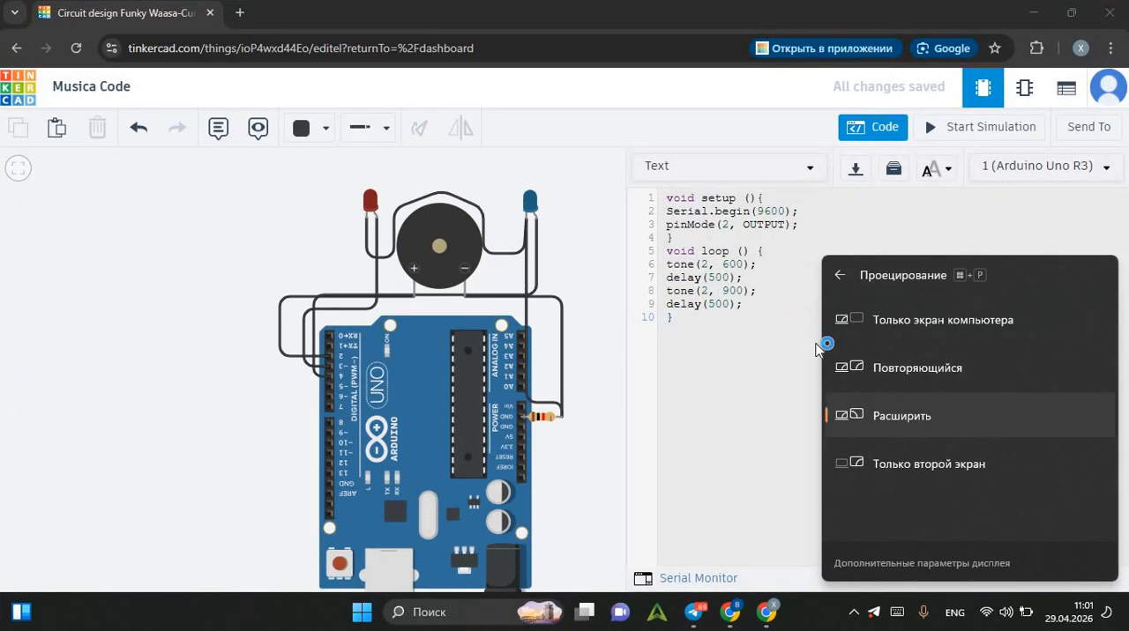
pyautogui.click(817, 349)
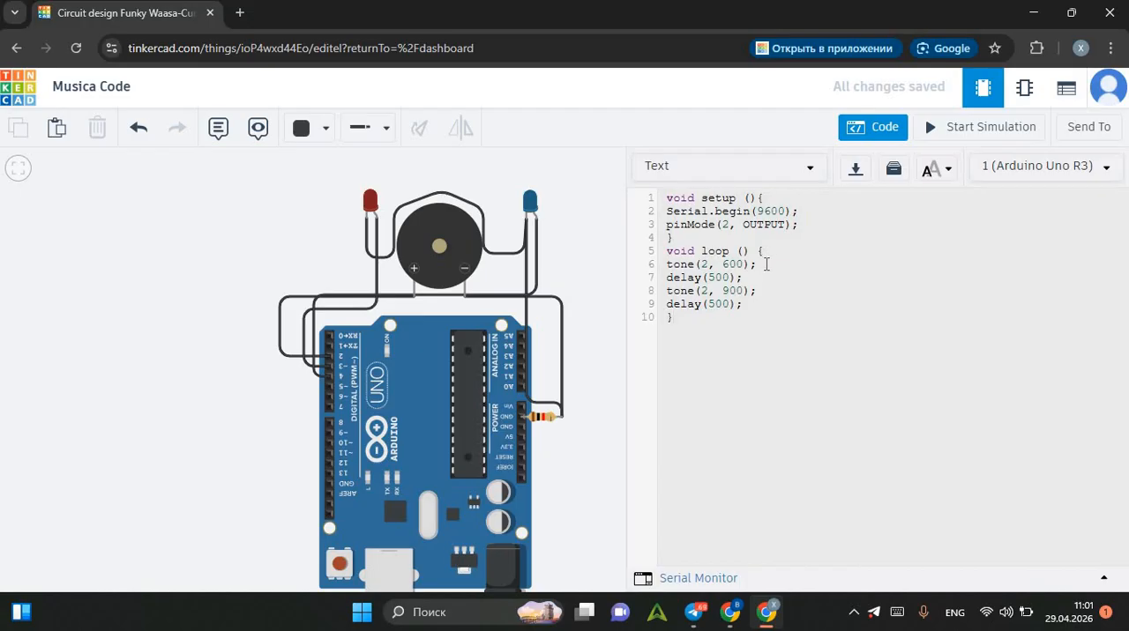
# Insert an empty line after tone(2, 600); in the loop function.
pyautogui.click(764, 265)
pyautogui.press('Return')
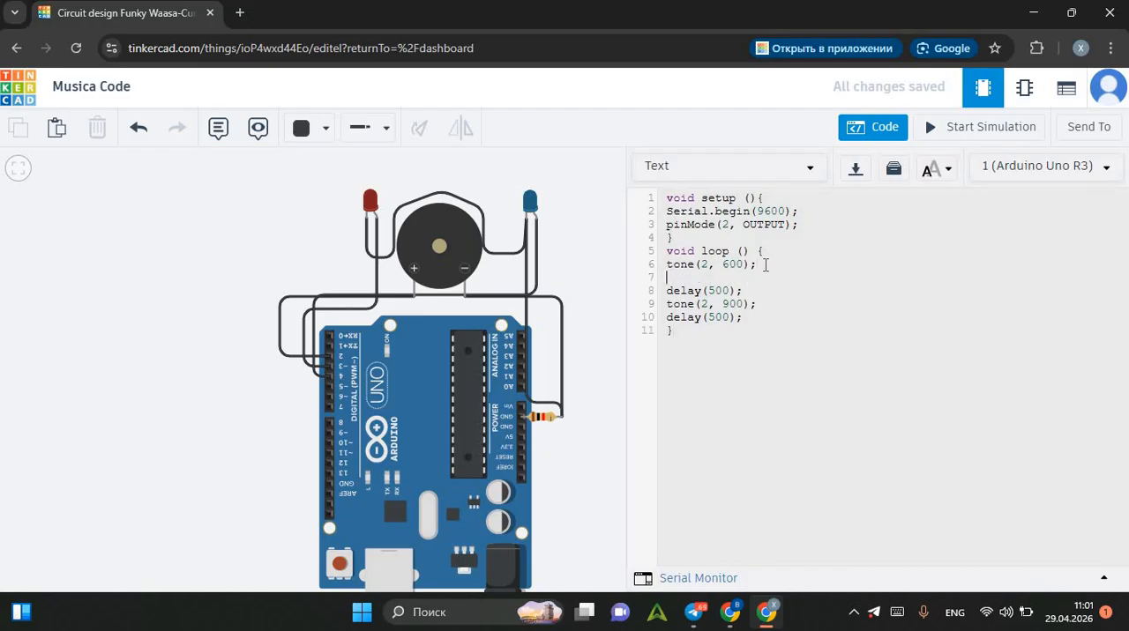
pyautogui.click(811, 209)
pyautogui.press('Return')
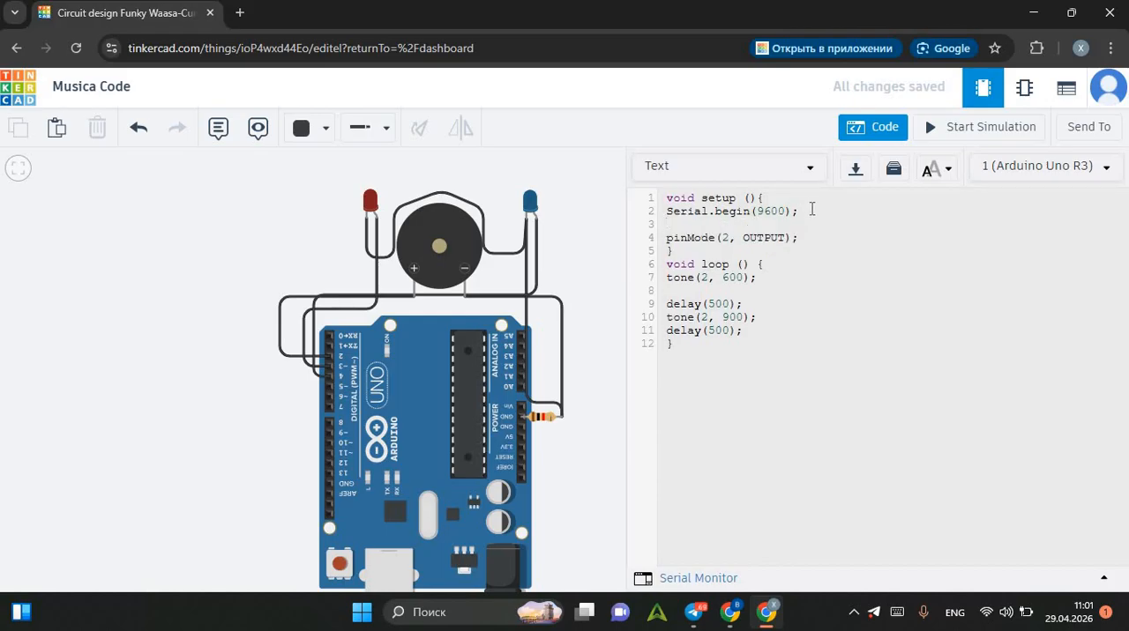
pyautogui.press('BackSpace')
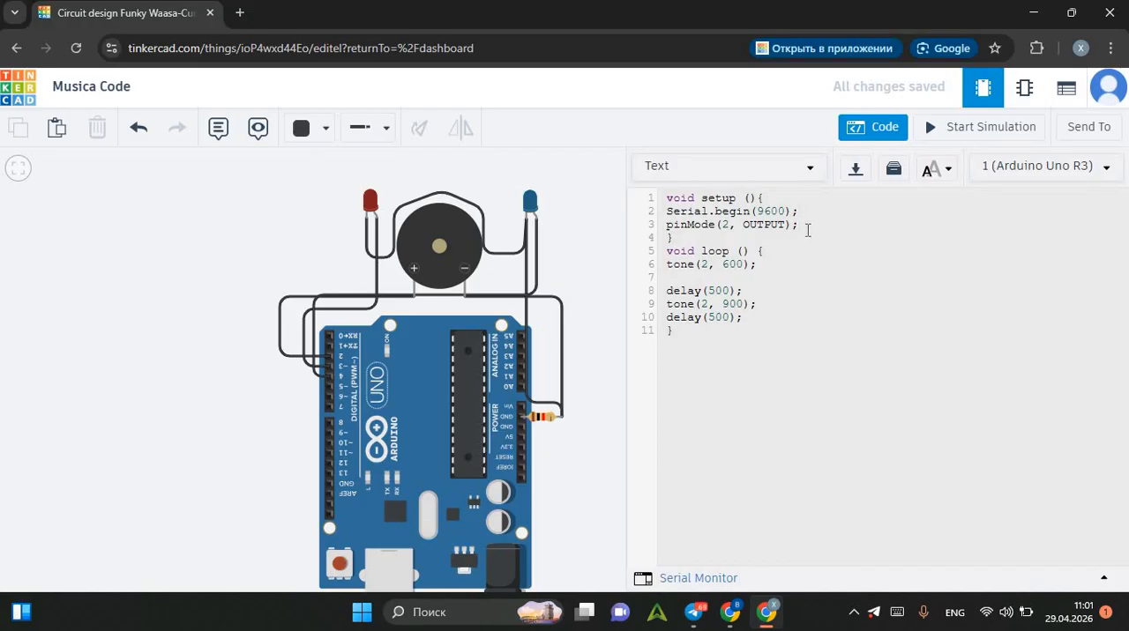
# Add the line pinMode(3, OUTPUT); below pinMode(2, OUTPUT); in the setup function.
pyautogui.click(807, 230)
pyautogui.press('Return')
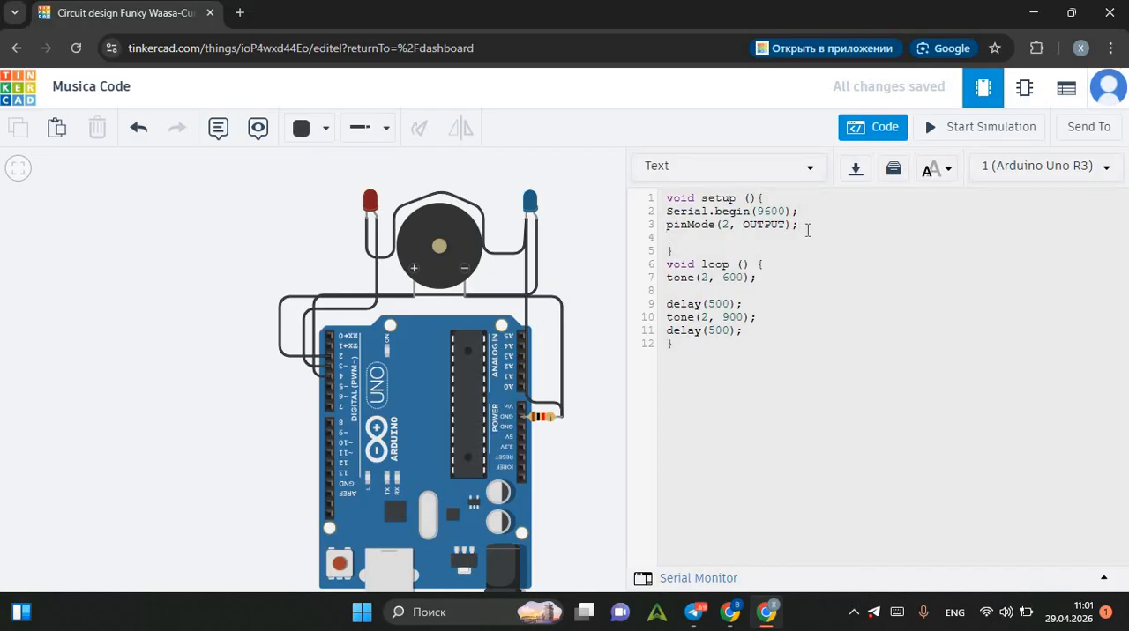
pyautogui.write('pinMode')
pyautogui.write('(3, OUTPUT);')
pyautogui.press('Return')
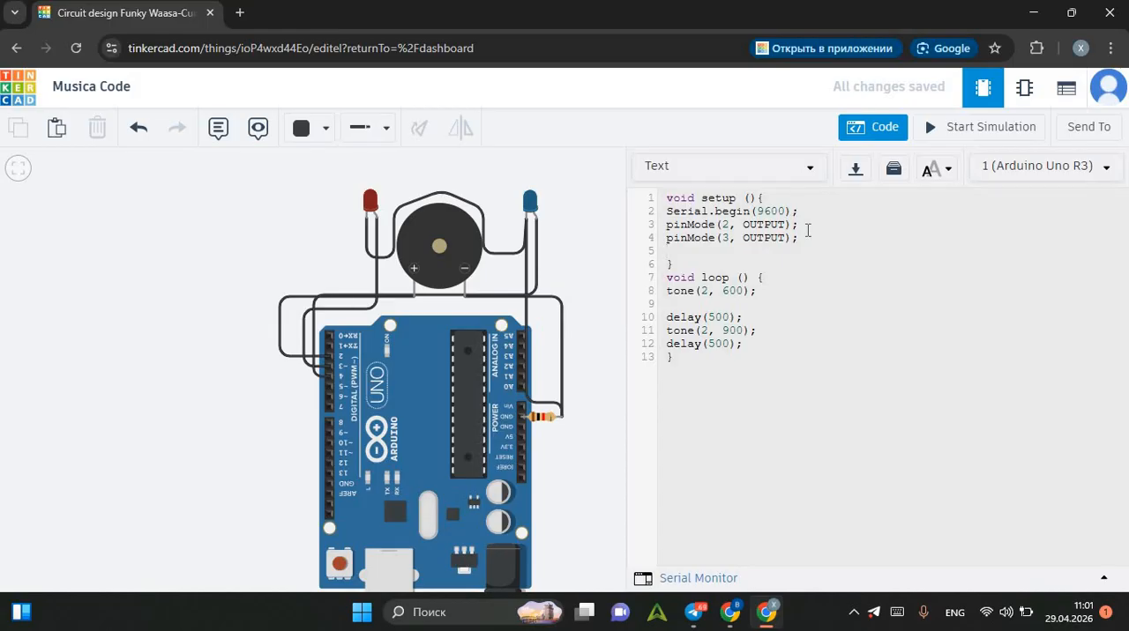
# Add the line pinMode(4, OUTPUT); at the end of the setup function.
pyautogui.write('pinMode(4, OUTPUT')
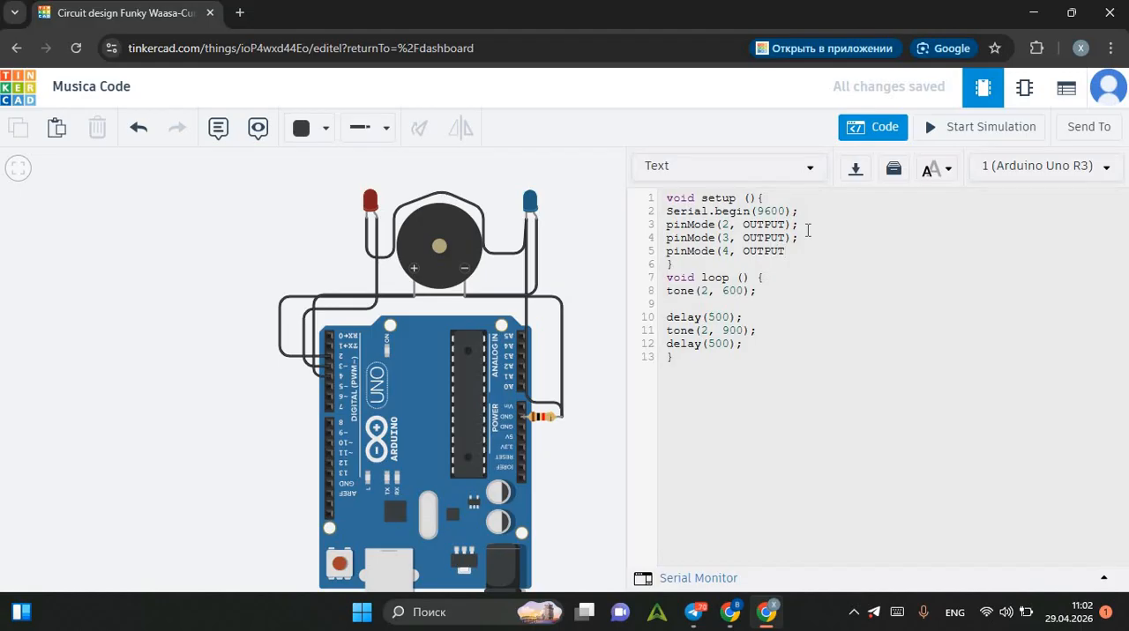
pyautogui.write(');')
# Write digitalWrite(3, 1); on the empty line below tone(2, 600); in the loop.
pyautogui.click(768, 294)
pyautogui.click(672, 306)
pyautogui.write('digital')
pyautogui.press('BackSpace')
pyautogui.write('Write(2,')
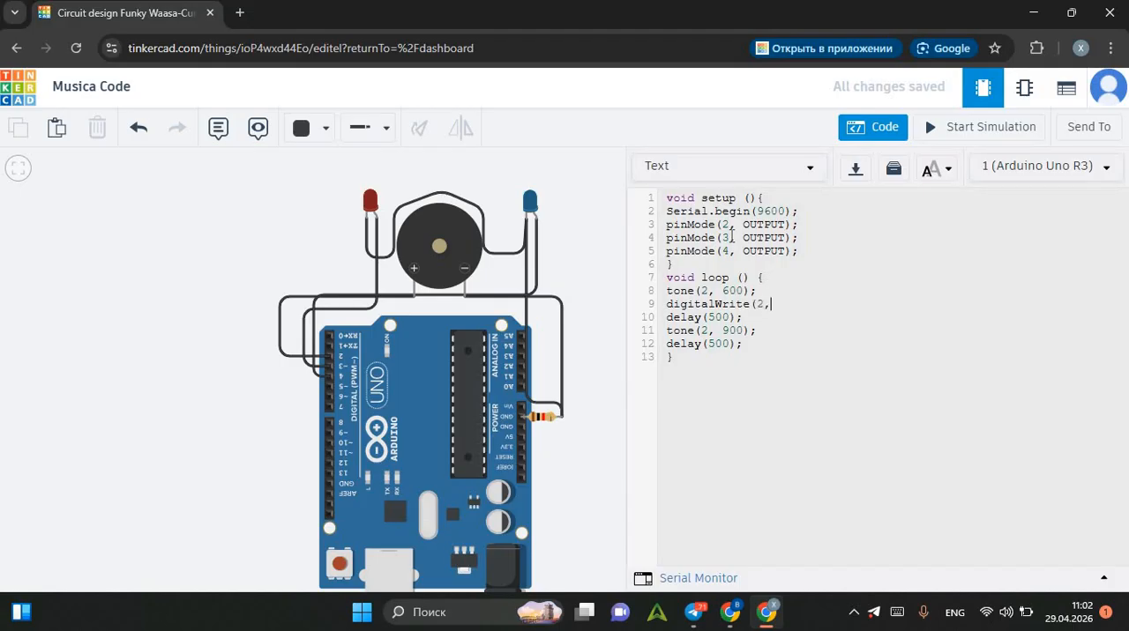
pyautogui.write(' 1);')
pyautogui.press('Left')
pyautogui.press('Left')
pyautogui.press('Left')
pyautogui.press('Left')
pyautogui.press('Left')
pyautogui.press('BackSpace')
pyautogui.write('3')
# Add the line digitalWrite(4, 0); directly below digitalWrite(3, 1); in the loop.
pyautogui.press('Return')
pyautogui.write('d')
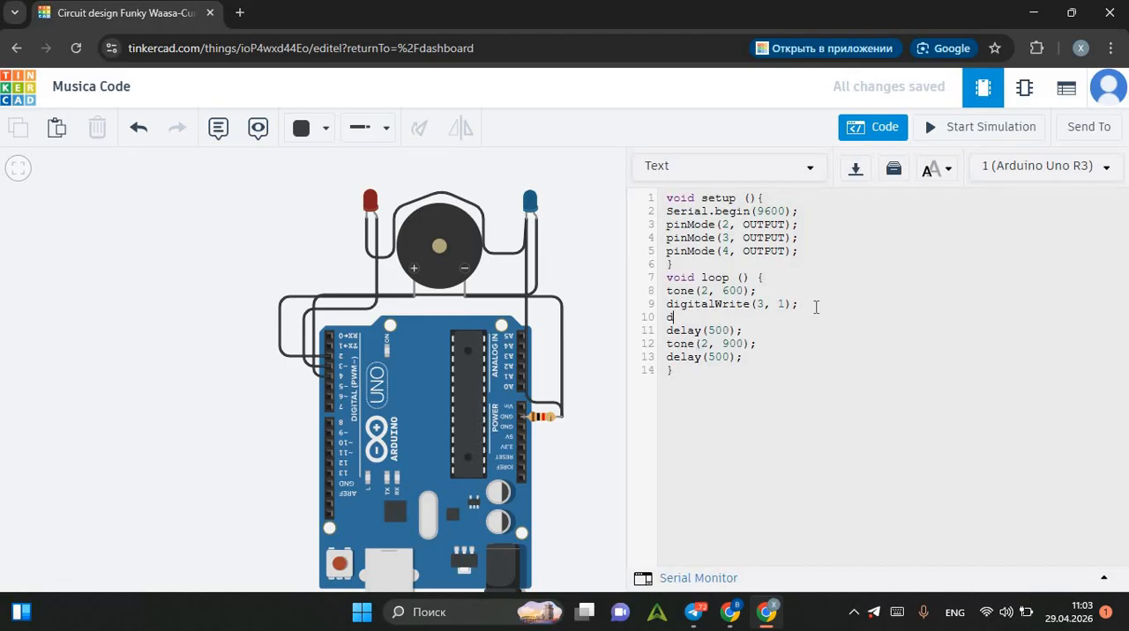
pyautogui.write('igitalWrite(4, 0);')
# Set the color of the wire between the red LED's anode and pin D3 to Red.
pyautogui.click(376, 266)
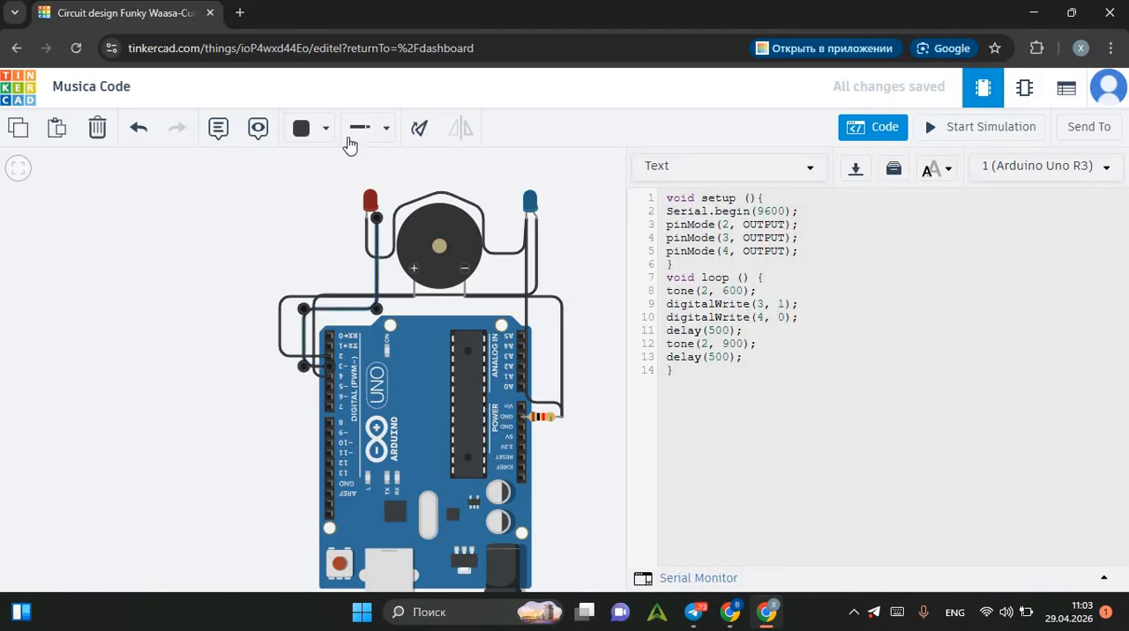
pyautogui.click(302, 128)
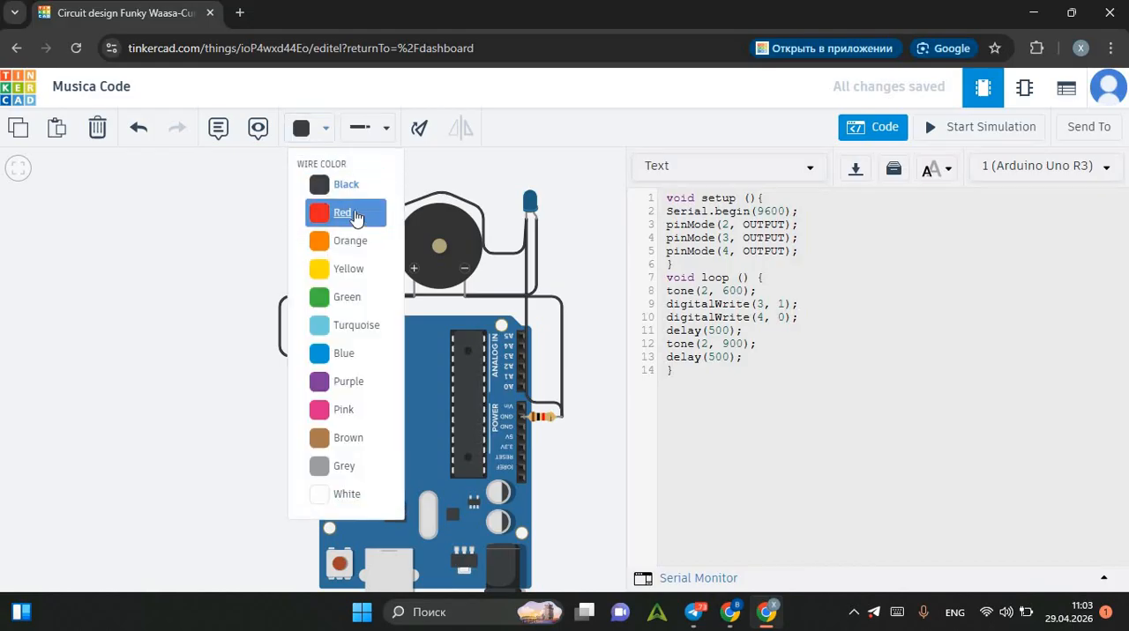
pyautogui.click(340, 211)
pyautogui.click(237, 199)
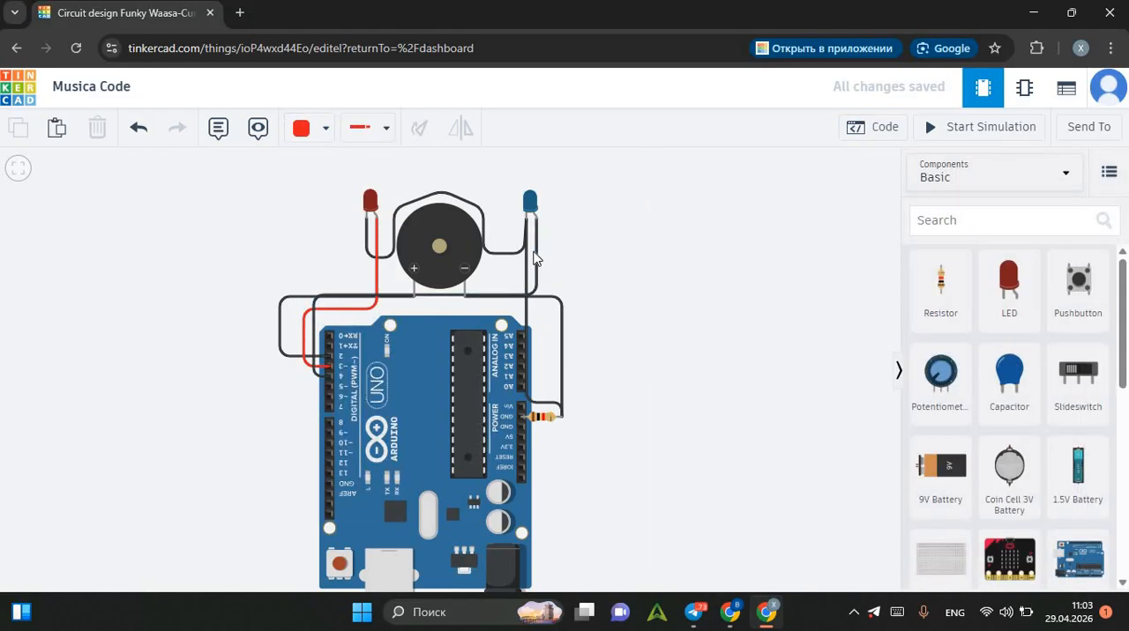
# Set the color of the wire between the blue LED's anode and pin D4 to Blue.
pyautogui.click(532, 256)
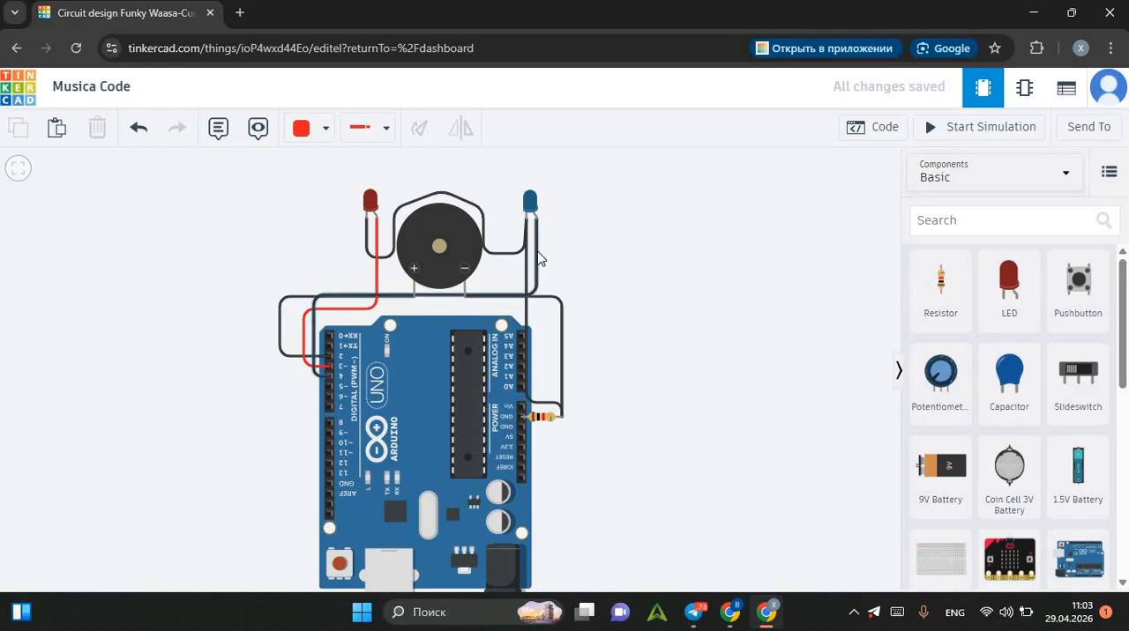
pyautogui.click(317, 133)
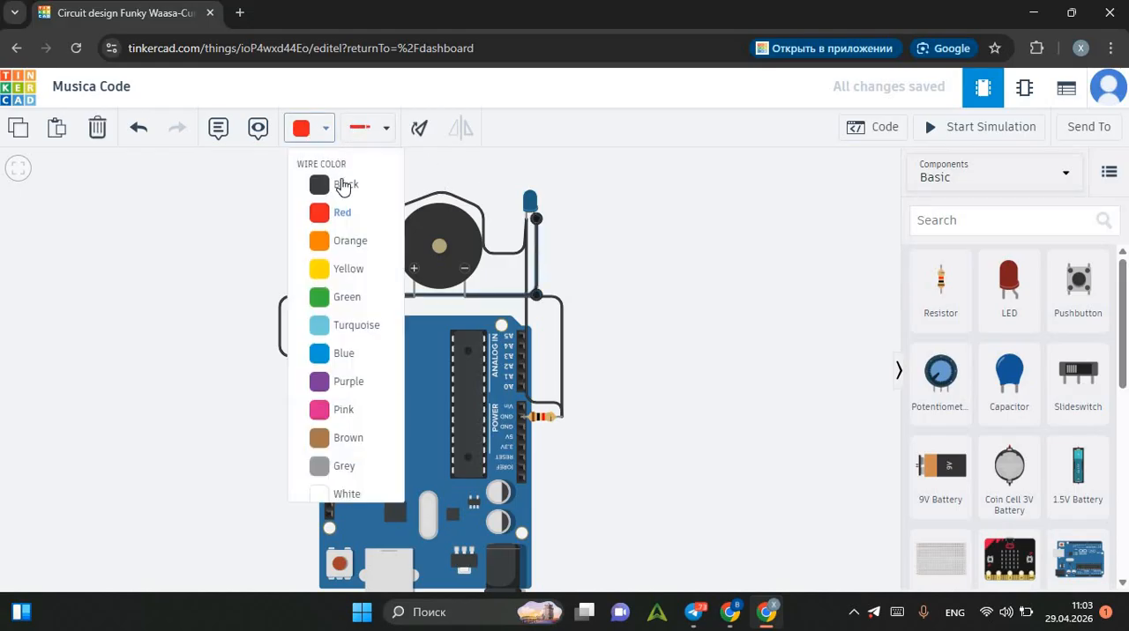
pyautogui.click(356, 351)
pyautogui.click(637, 277)
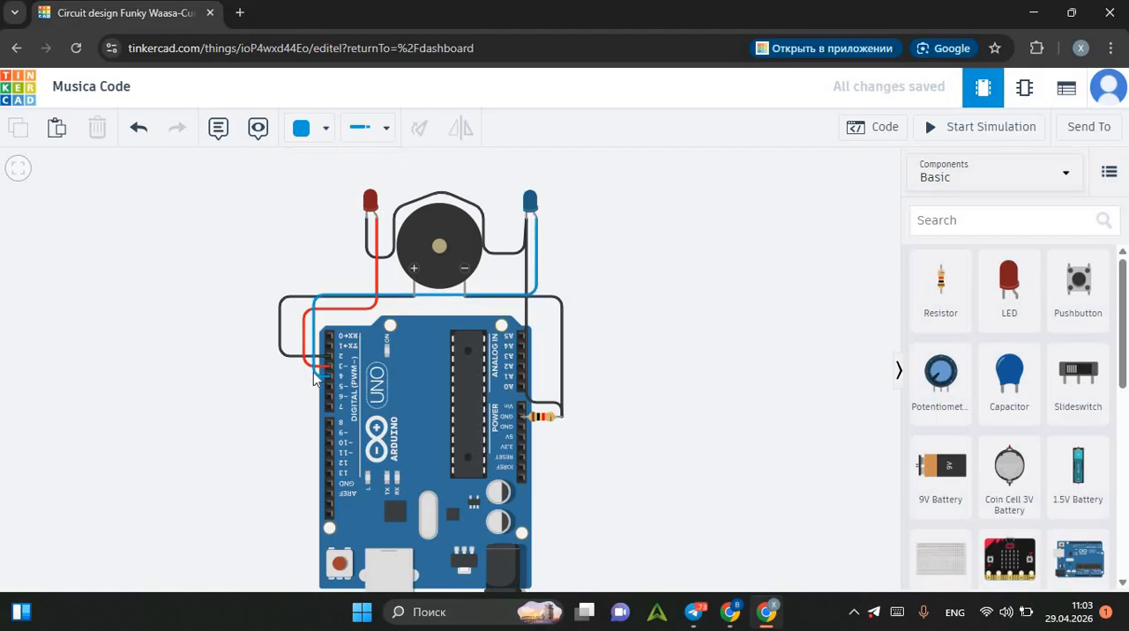
# Copy the two digitalWrite lines onto a new line below tone(2, 900); in the Arduino code.
pyautogui.click(878, 128)
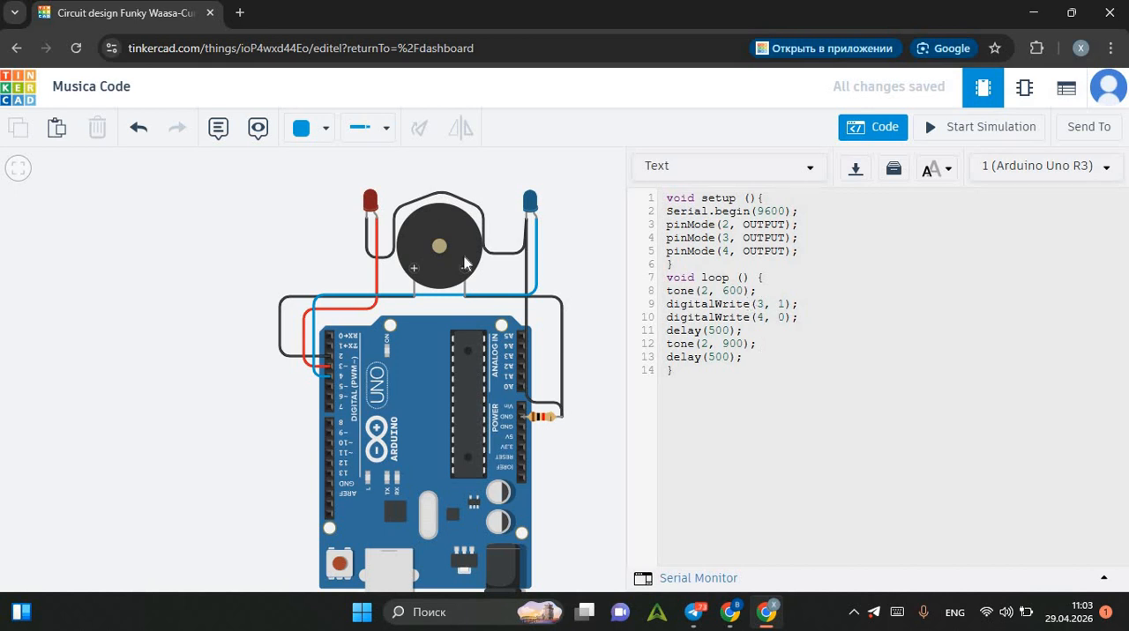
pyautogui.click(769, 342)
pyautogui.press('Return')
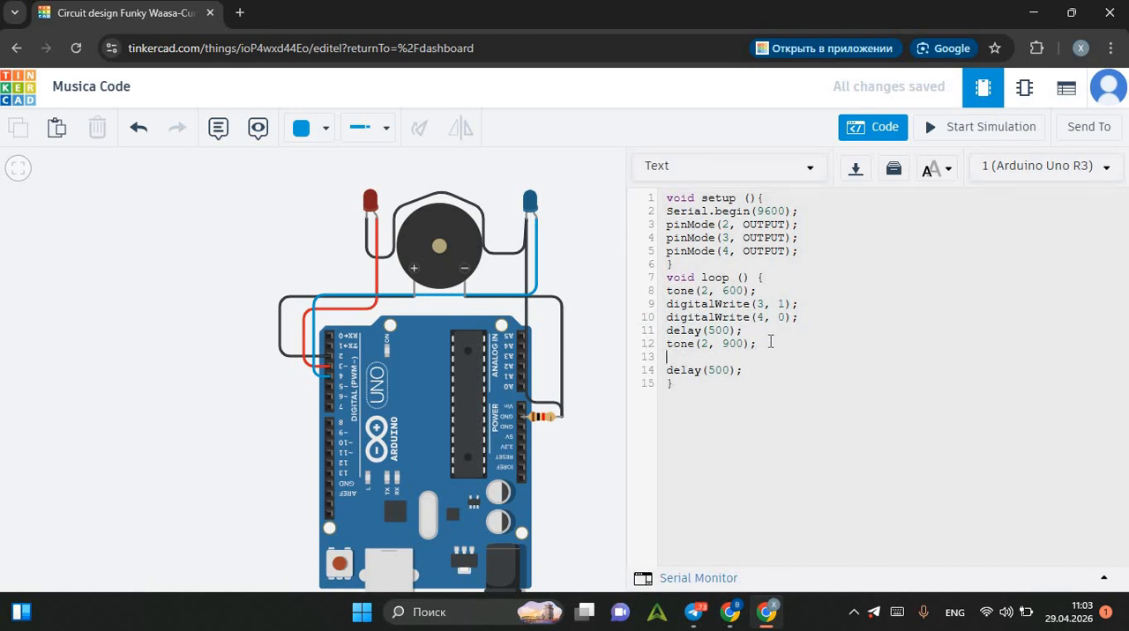
pyautogui.moveTo(665, 304); pyautogui.dragTo(666, 357)
pyautogui.write('digitalWrite(3, 1); digitalWrite(4, 0);')
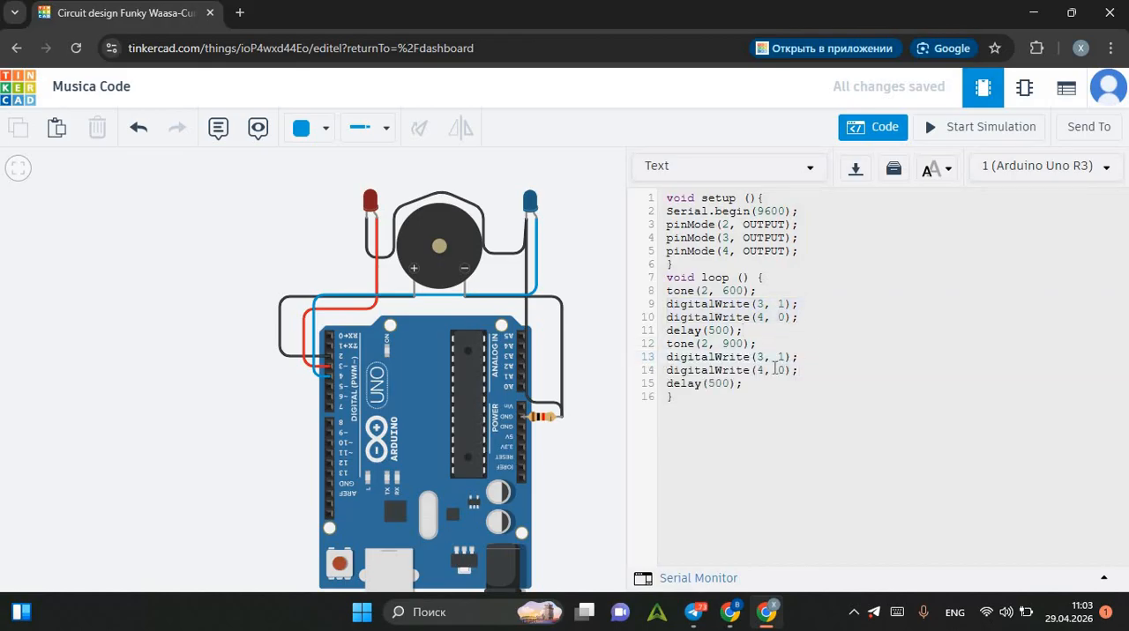
# Change the copied lines below tone(2, 900); to digitalWrite(3, 0); and digitalWrite(4, 1);.
pyautogui.click(783, 357)
pyautogui.press('BackSpace')
pyautogui.write('0')
pyautogui.click(781, 371)
pyautogui.press('BackSpace')
pyautogui.write('1')
# Hide the code and run the simulation to check the alternating LEDs and tones, stopping it after a moment.
pyautogui.click(882, 133)
pyautogui.click(977, 128)
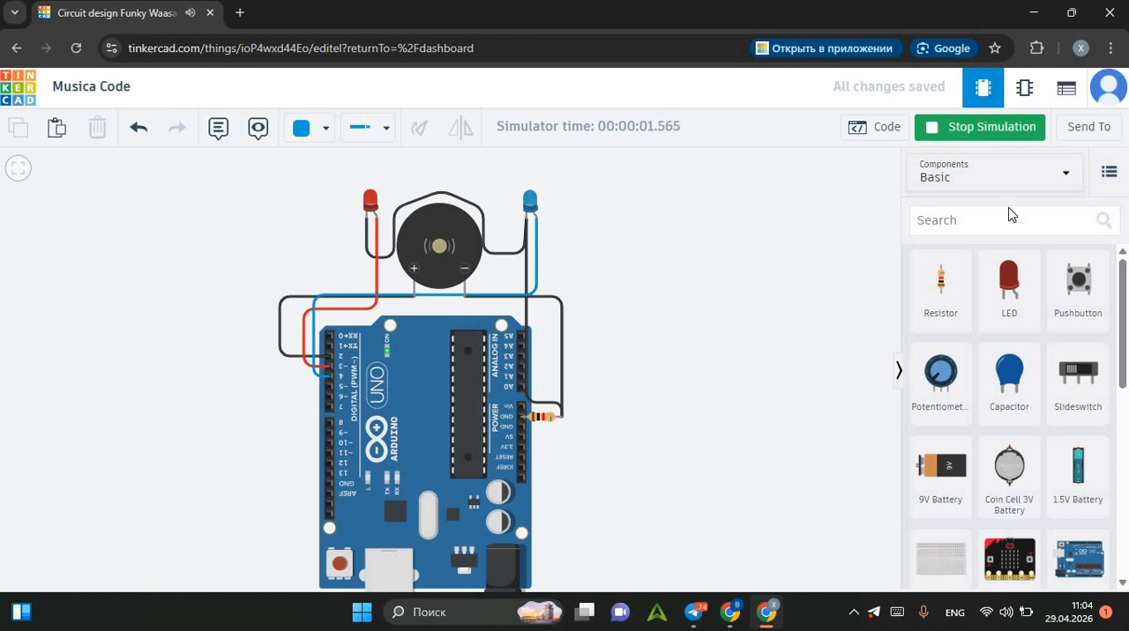
pyautogui.click(919, 132)
# Set the first tone's frequency to 540 and the second tone's frequency to 840 in the loop code.
pyautogui.click(872, 127)
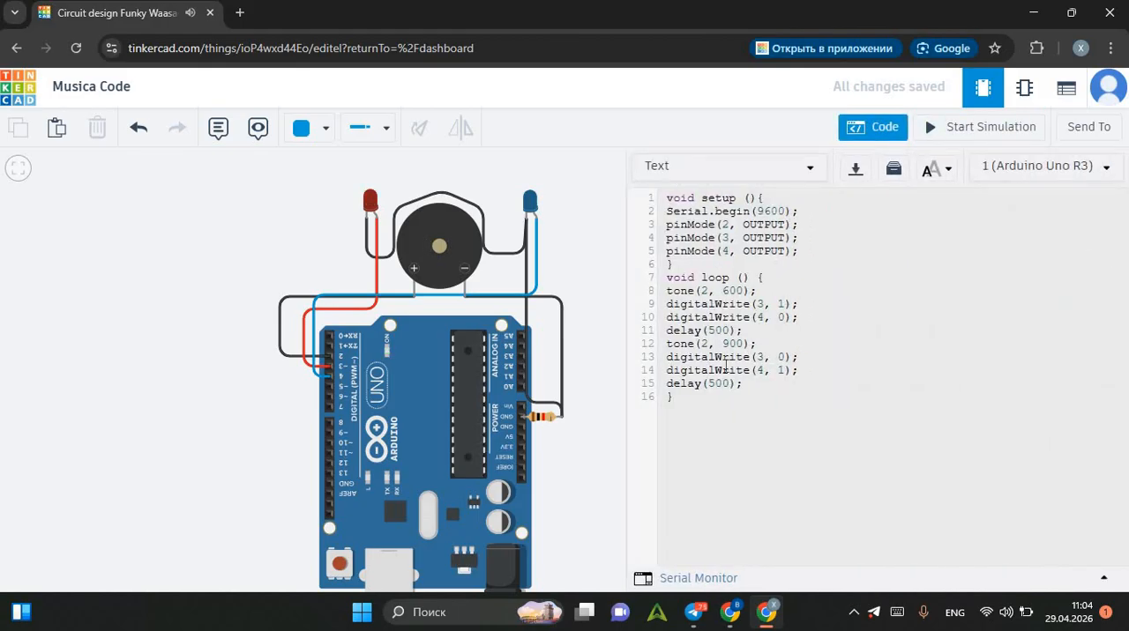
pyautogui.click(745, 292)
pyautogui.press('BackSpace')
pyautogui.press('BackSpace')
pyautogui.press('BackSpace')
pyautogui.write('540')
pyautogui.click(745, 344)
pyautogui.press('BackSpace')
pyautogui.press('BackSpace')
pyautogui.press('BackSpace')
pyautogui.write('840')
# Set both delays in the loop to 400.
pyautogui.click(730, 330)
pyautogui.press('BackSpace')
pyautogui.press('BackSpace')
pyautogui.press('BackSpace')
pyautogui.write('400')
pyautogui.click(730, 385)
pyautogui.press('BackSpace')
pyautogui.press('BackSpace')
pyautogui.press('BackSpace')
pyautogui.write('400')
# Run the simulation briefly to check the changed tones and delays, and stop it.
pyautogui.click(946, 132)
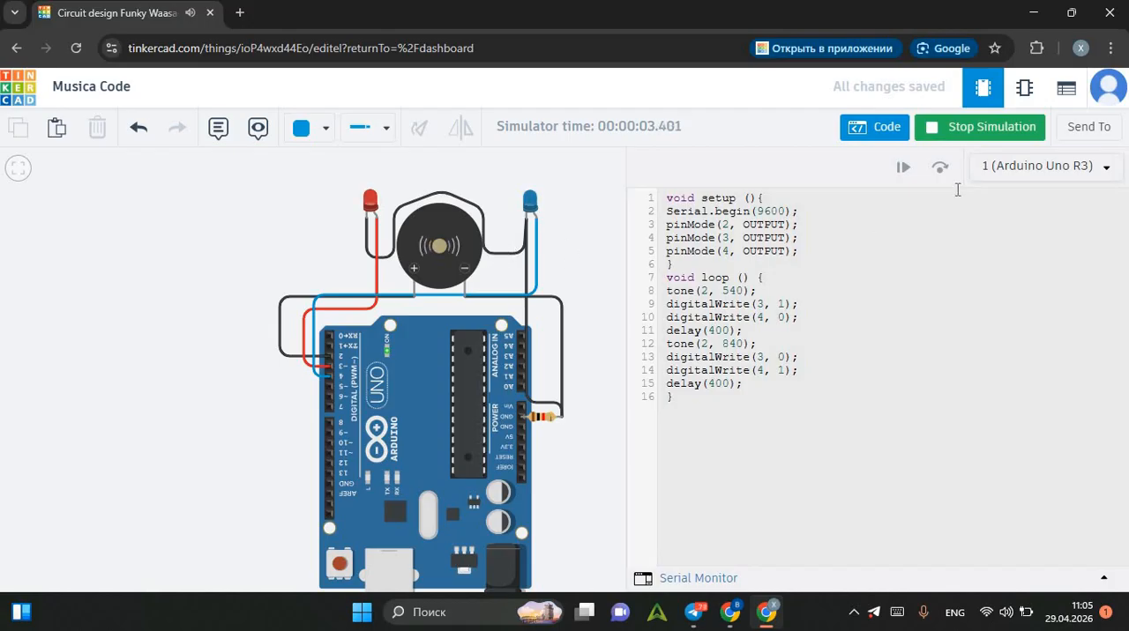
pyautogui.click(935, 130)
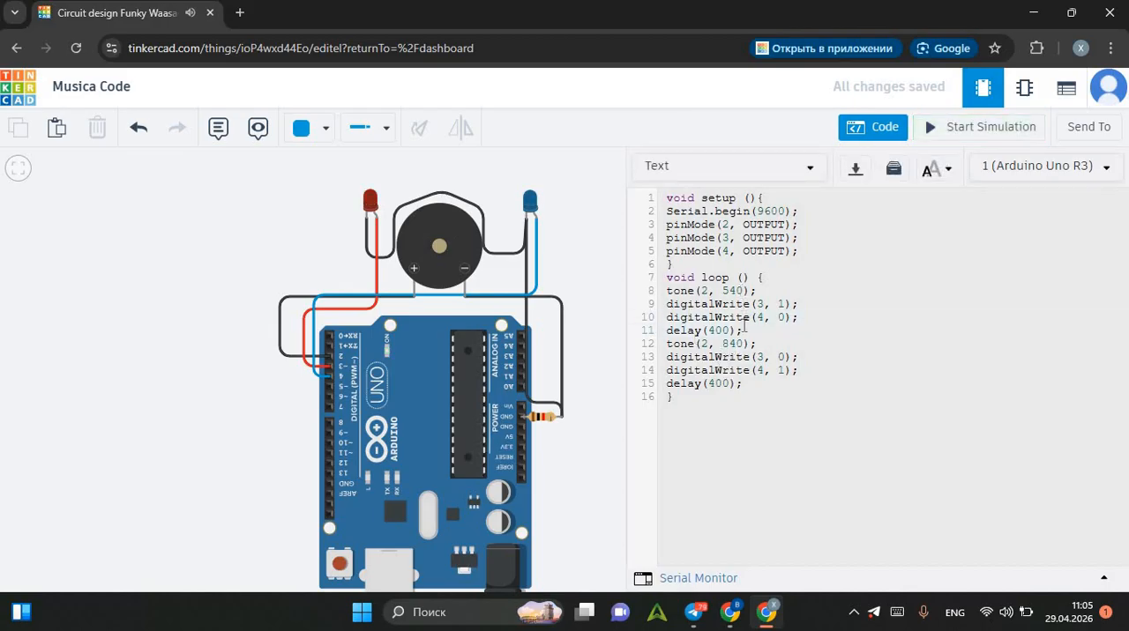
# Copy the digitalWrite(3, 1); and digitalWrite(4, 0); lines to the start of the loop, above tone(2, 540);.
pyautogui.click(663, 303)
pyautogui.moveTo(662, 304); pyautogui.dragTo(812, 323)
pyautogui.hotkey('ctrl', 'c')
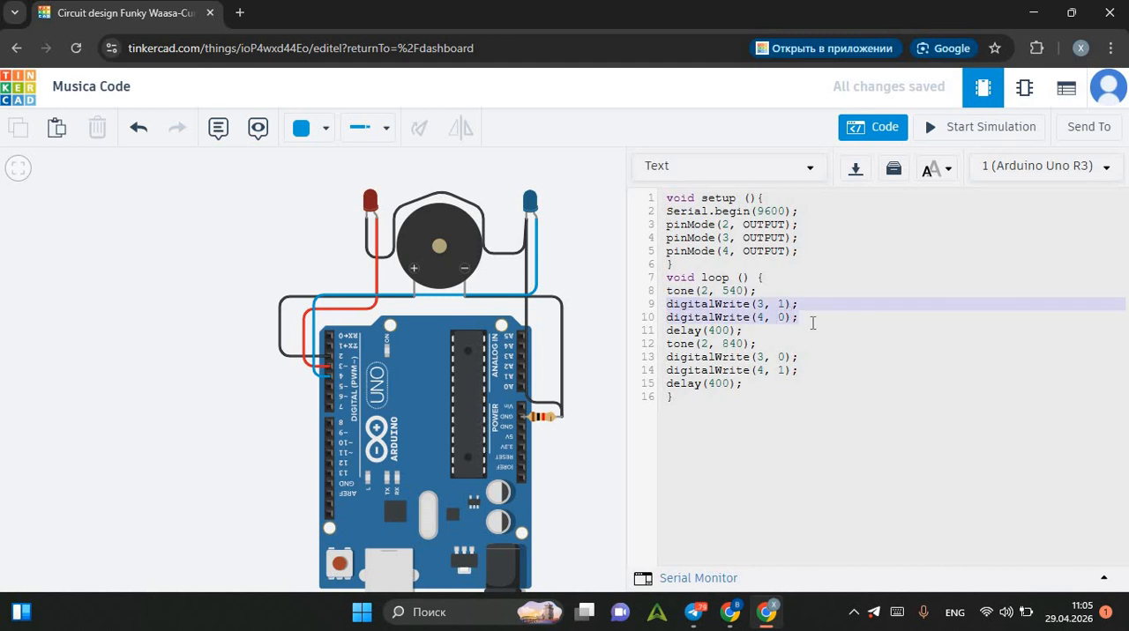
pyautogui.click(773, 282)
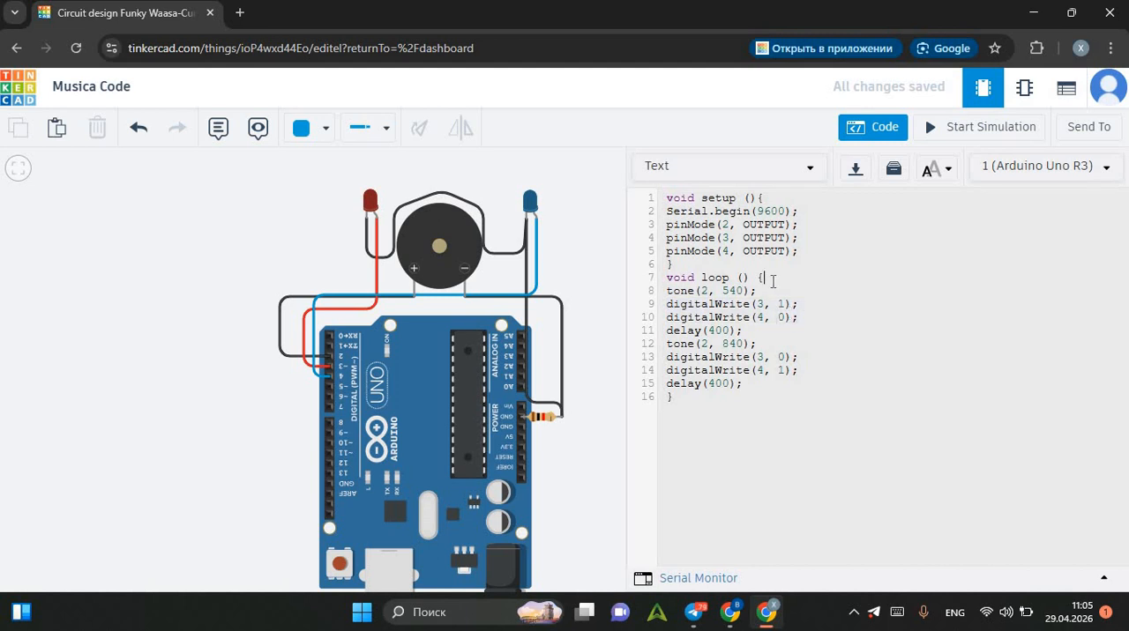
pyautogui.press('Return')
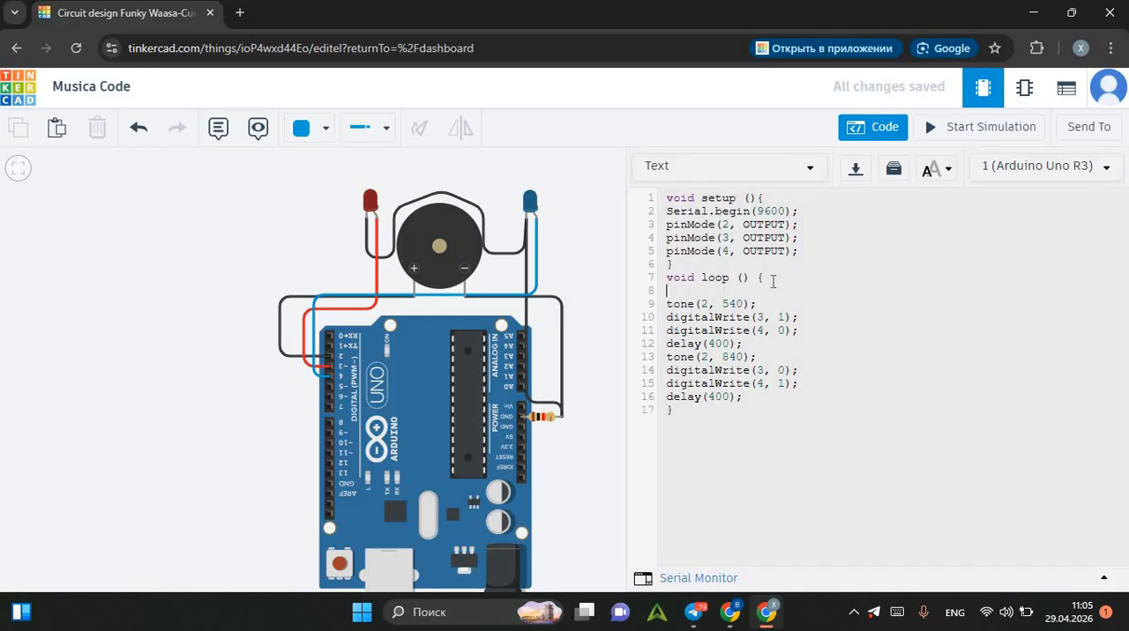
pyautogui.hotkey('ctrl', 'v')
# Delete the duplicate digitalWrite(3, 1); and digitalWrite(4, 0); lines between tone(2, 540); and the first delay.
pyautogui.moveTo(801, 329); pyautogui.dragTo(763, 344)
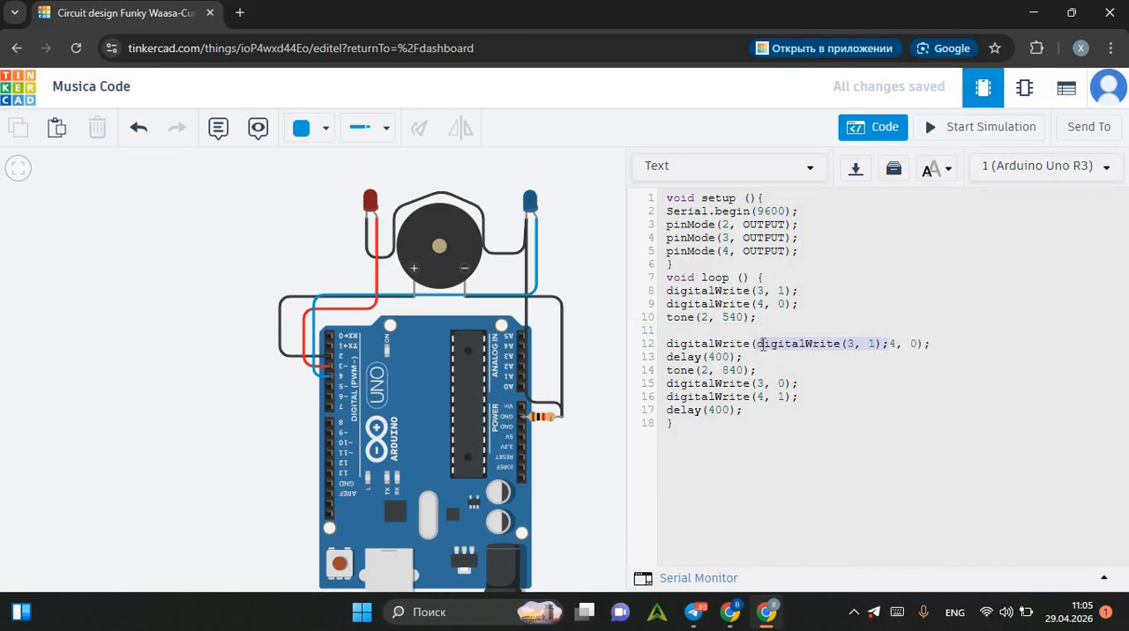
pyautogui.hotkey('ctrl', 'z')
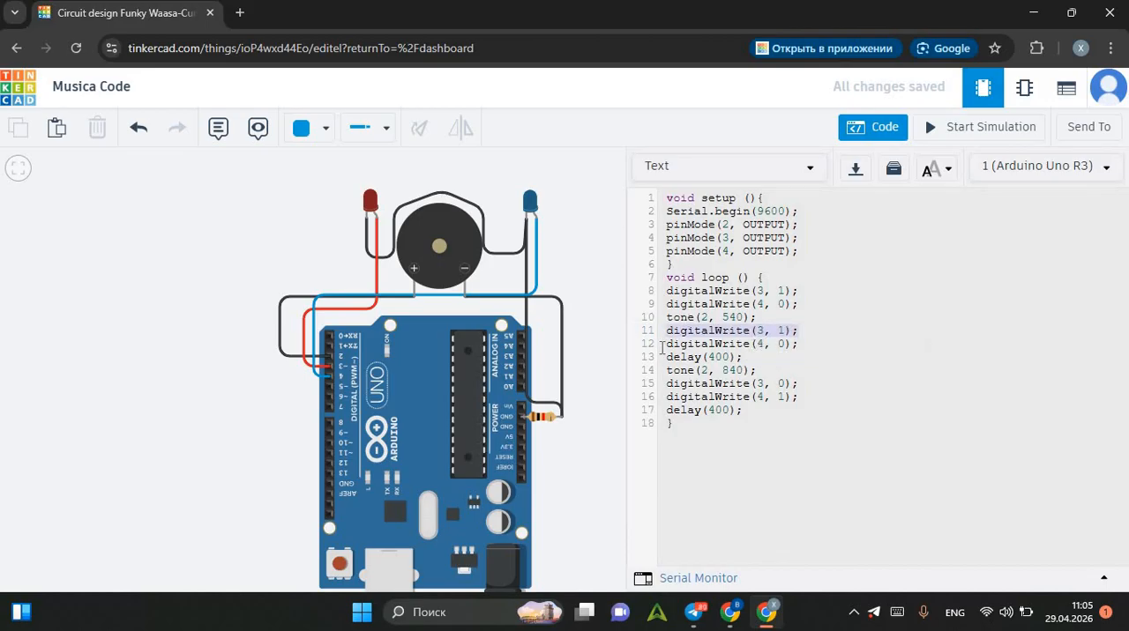
pyautogui.click(662, 344)
pyautogui.moveTo(666, 330); pyautogui.dragTo(812, 349)
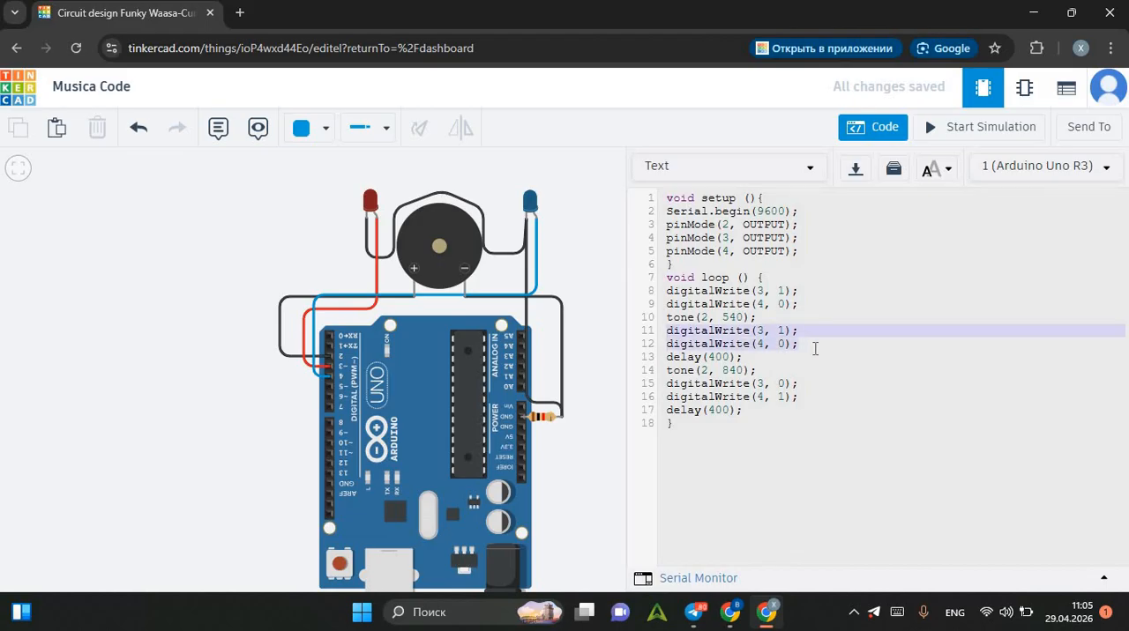
pyautogui.press('BackSpace')
pyautogui.press('BackSpace')
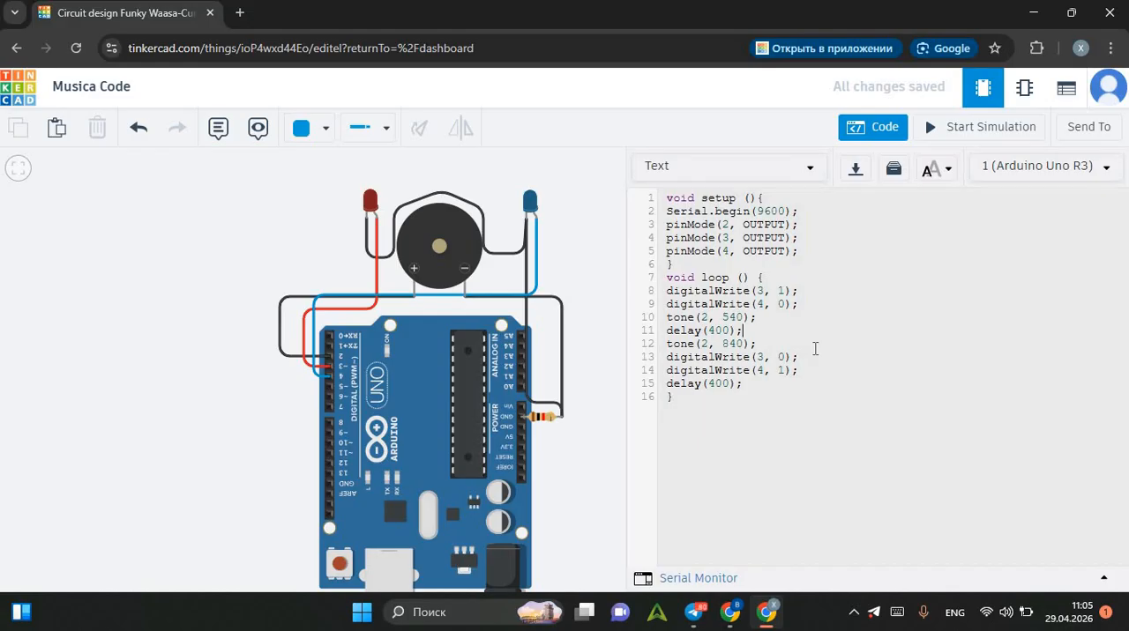
# Copy the digitalWrite(3, 0); and digitalWrite(4, 1); lines above tone(2, 840); and separate them from the first delay with a blank line.
pyautogui.press('Return')
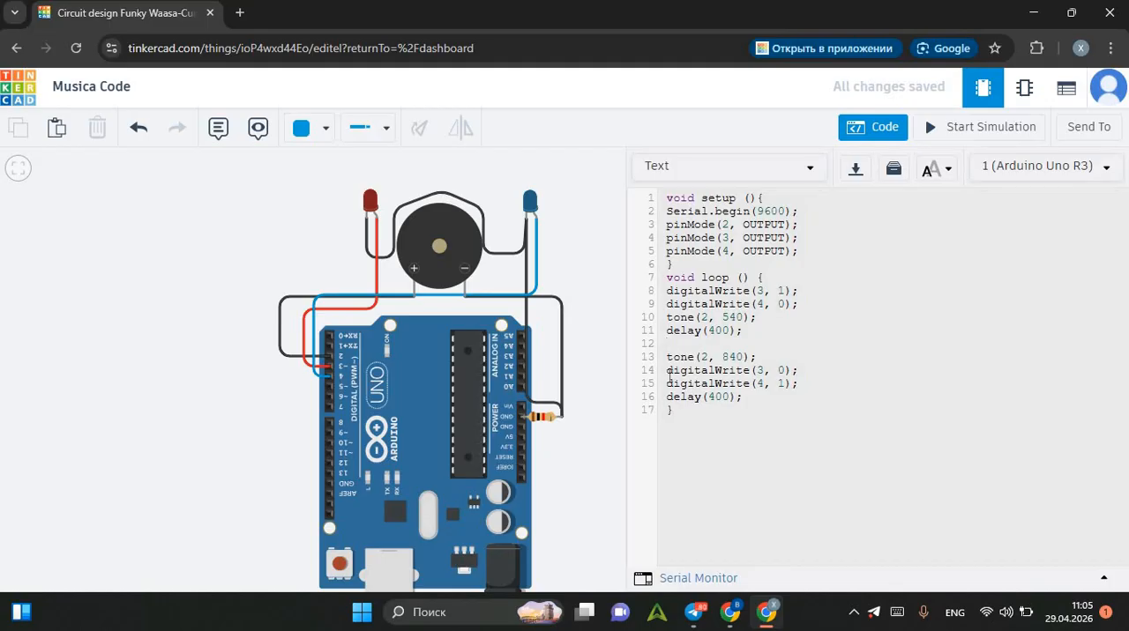
pyautogui.moveTo(668, 370); pyautogui.dragTo(817, 385)
pyautogui.hotkey('ctrl', 'c')
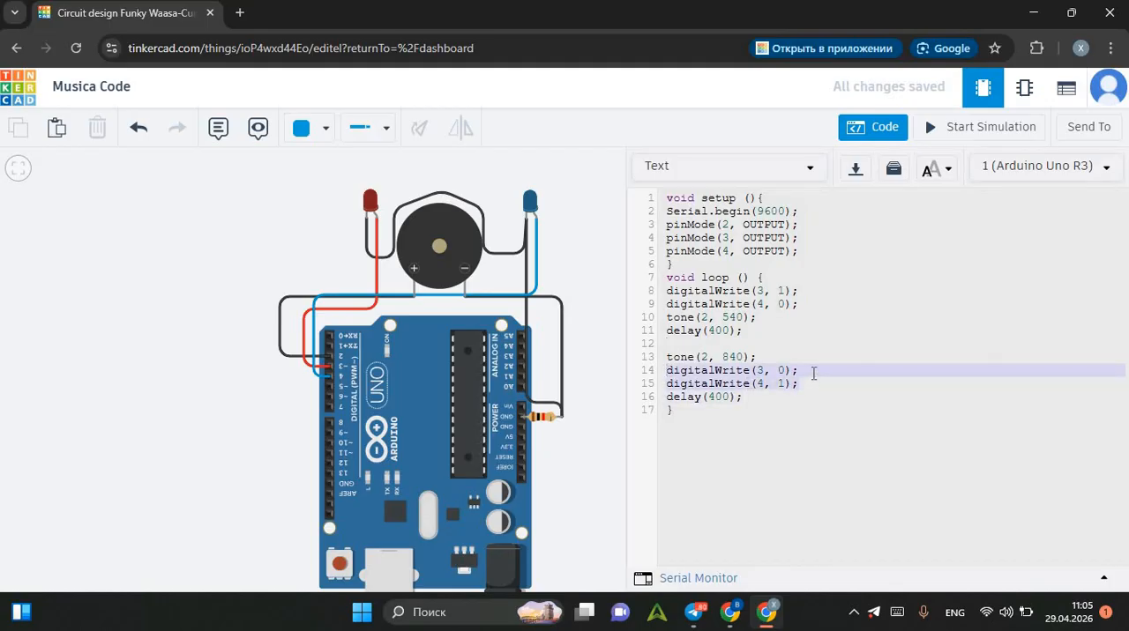
pyautogui.click(780, 359)
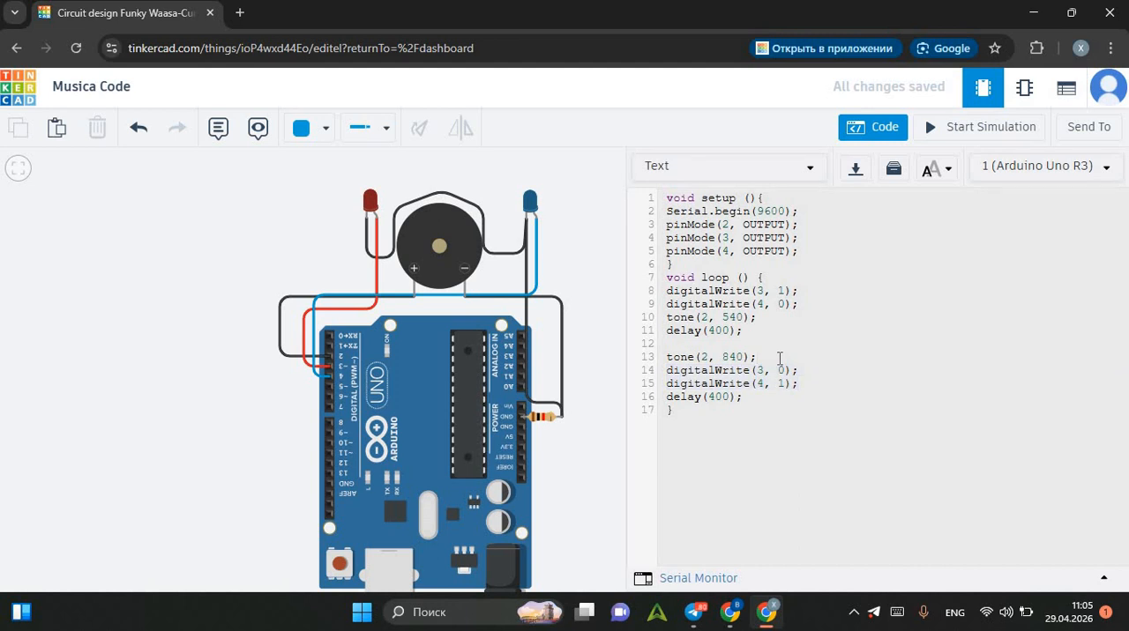
pyautogui.press('Return')
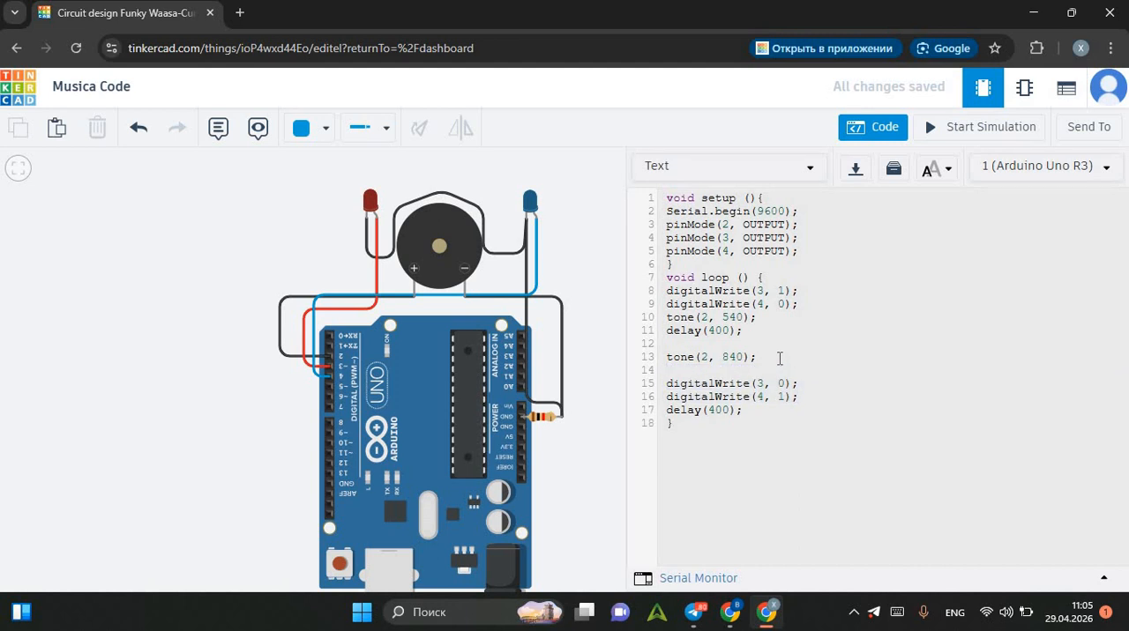
pyautogui.press('BackSpace')
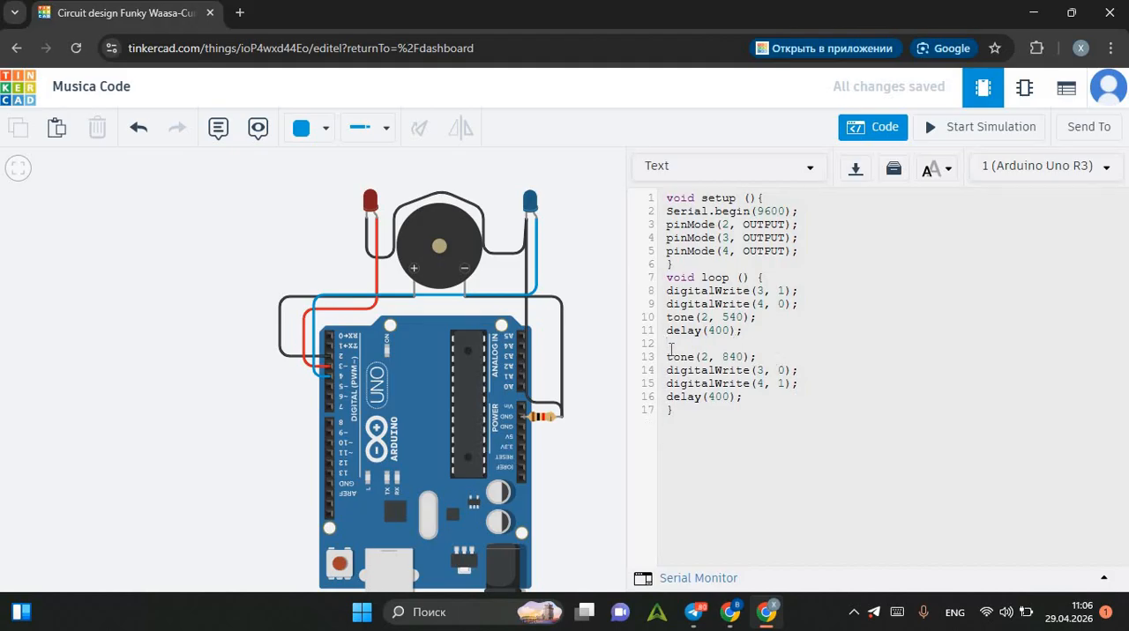
pyautogui.hotkey('ctrl', 'v')
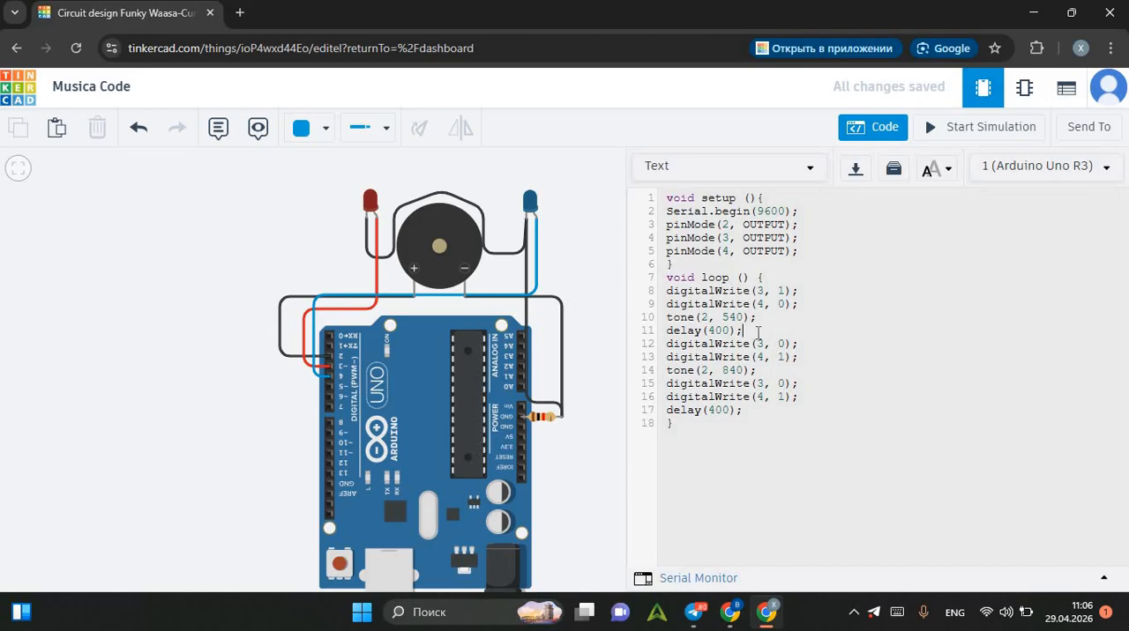
pyautogui.click(757, 332)
pyautogui.press('Return')
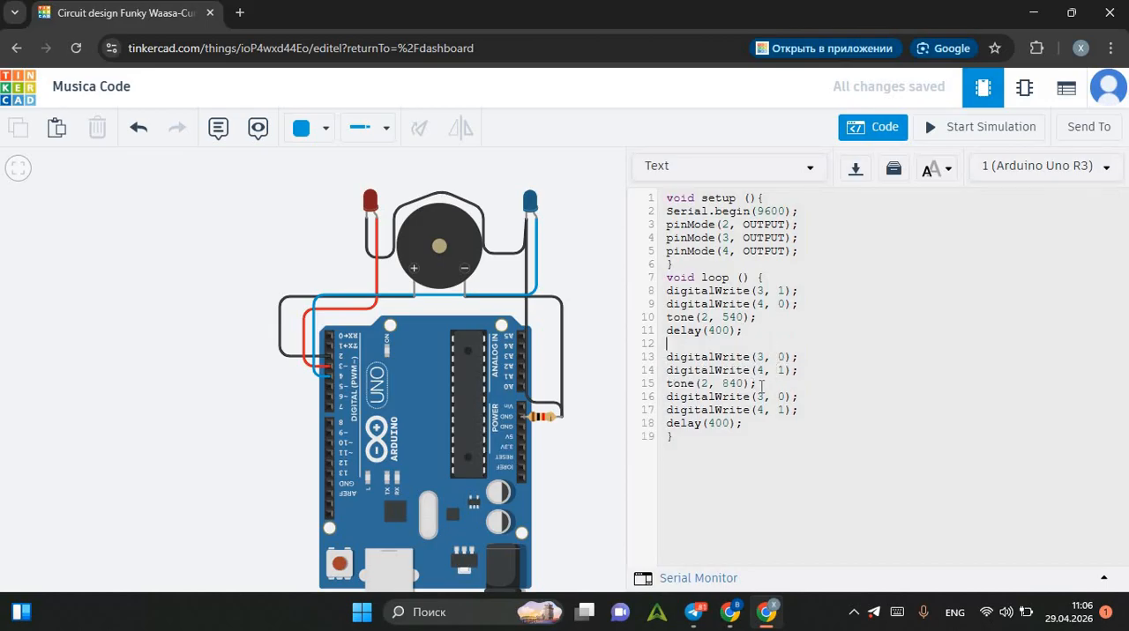
# Delete the duplicate digitalWrite(3, 0); and digitalWrite(4, 1); lines below tone(2, 840);.
pyautogui.moveTo(797, 396); pyautogui.dragTo(672, 402)
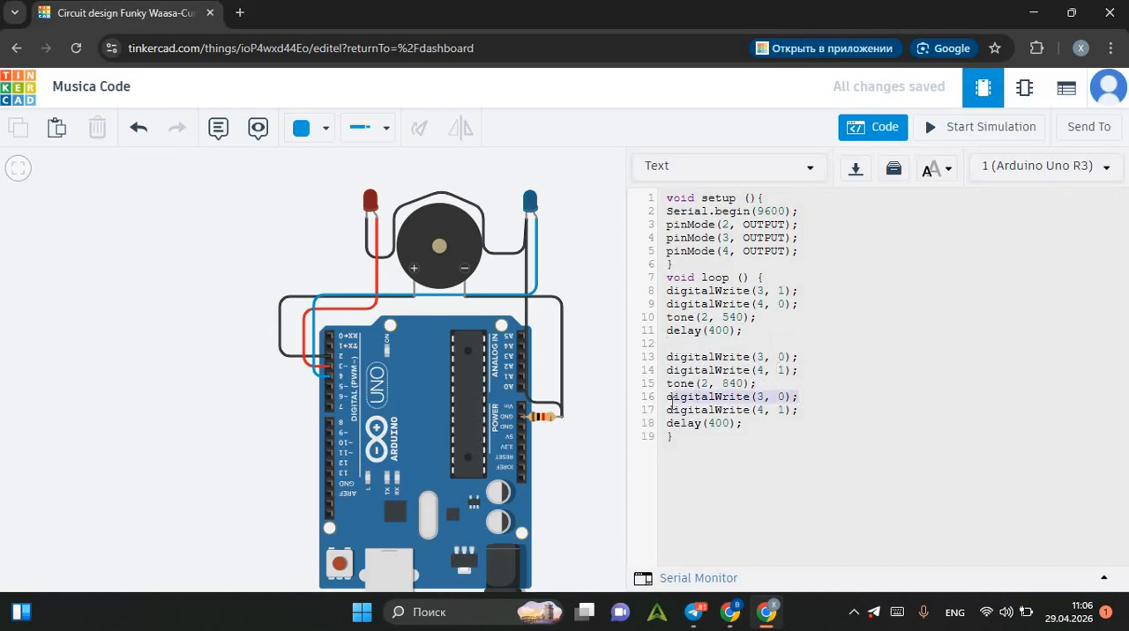
pyautogui.press('BackSpace')
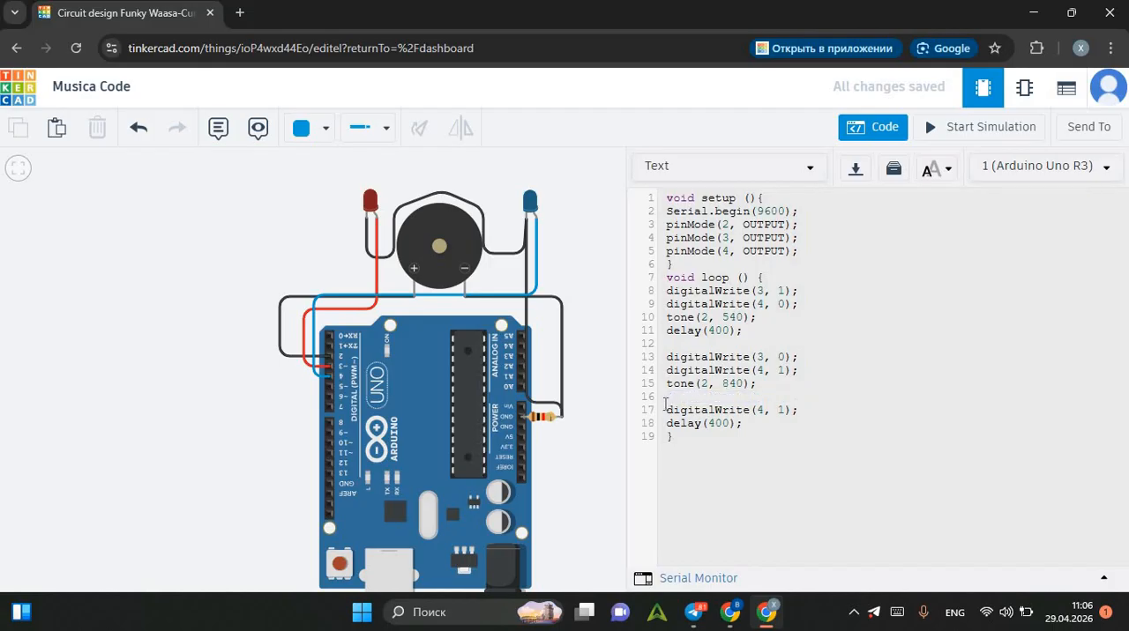
pyautogui.moveTo(667, 410); pyautogui.dragTo(812, 409)
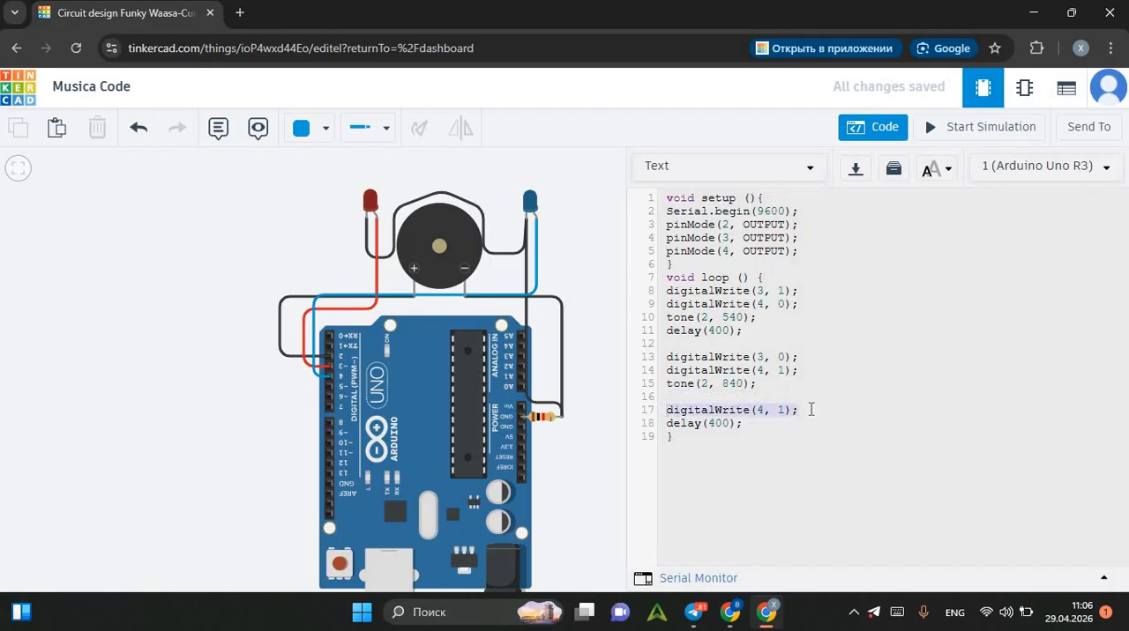
pyautogui.press('BackSpace')
pyautogui.press('BackSpace')
pyautogui.press('BackSpace')
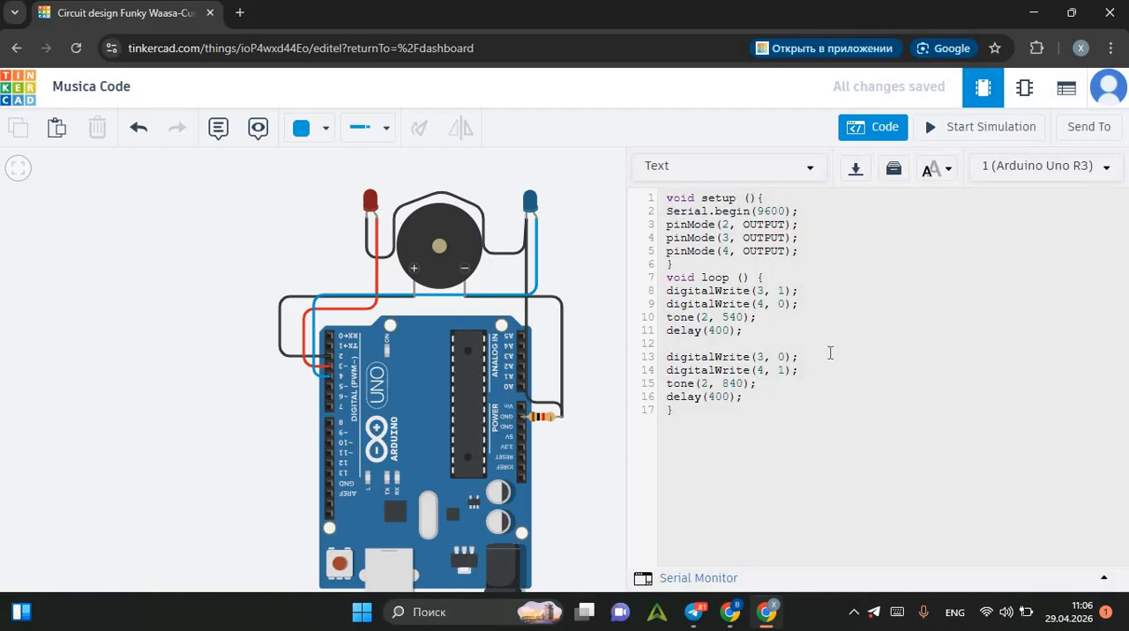
# Run the simulation briefly to check the reordered loop code, and stop it.
pyautogui.click(950, 134)
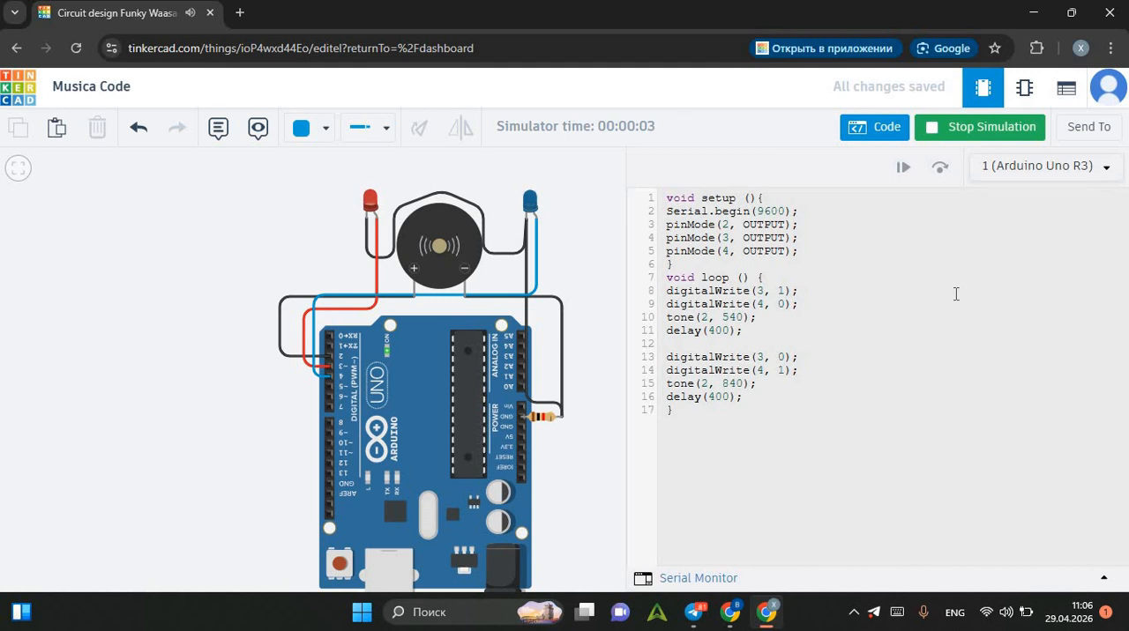
pyautogui.click(948, 127)
# Set both delays in the loop to 300.
pyautogui.click(727, 334)
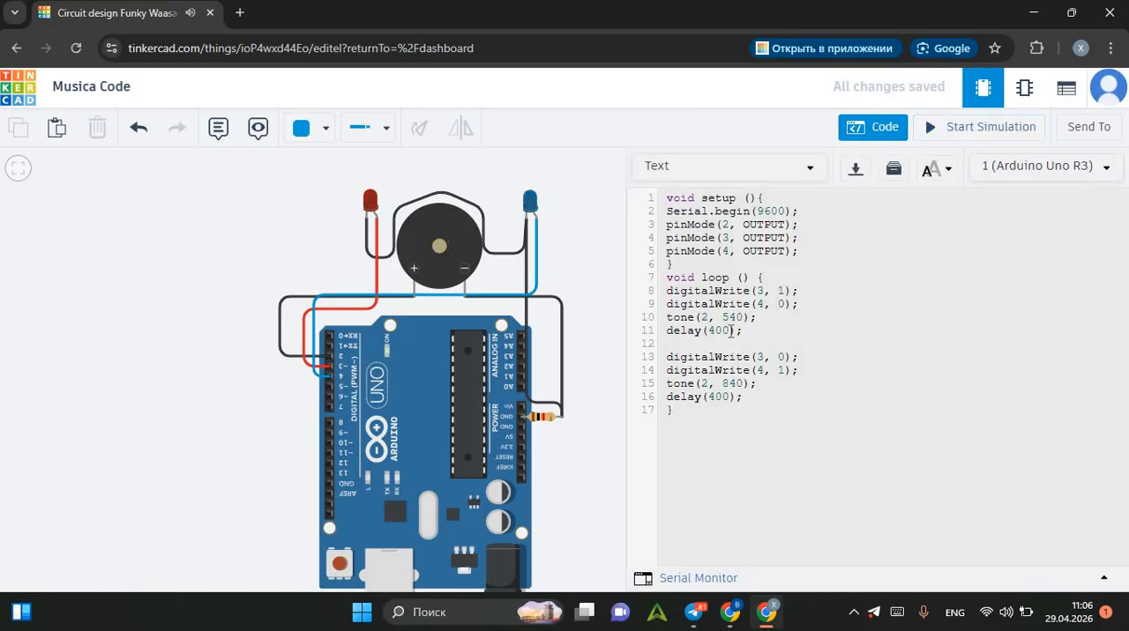
pyautogui.press('BackSpace')
pyautogui.press('BackSpace')
pyautogui.press('BackSpace')
pyautogui.write('39')
pyautogui.press('BackSpace')
pyautogui.write('00')
pyautogui.click(729, 398)
pyautogui.press('BackSpace')
pyautogui.press('BackSpace')
pyautogui.press('BackSpace')
pyautogui.write('300')
# Run the simulation briefly to check the tones and LEDs with the shorter delays, and stop it.
pyautogui.click(995, 133)
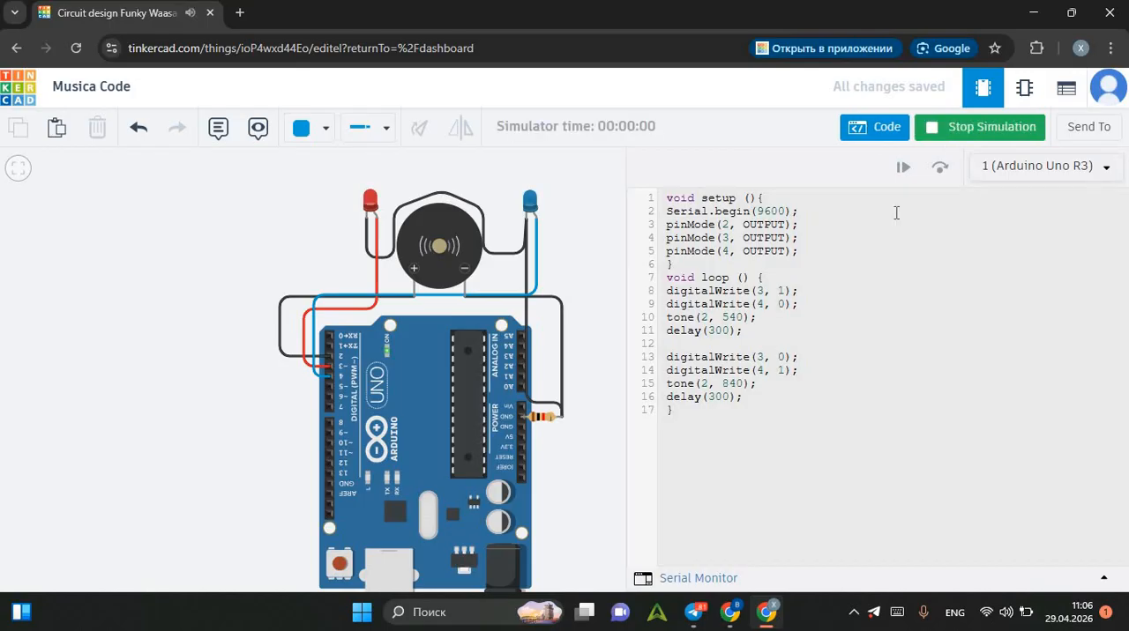
pyautogui.click(975, 130)
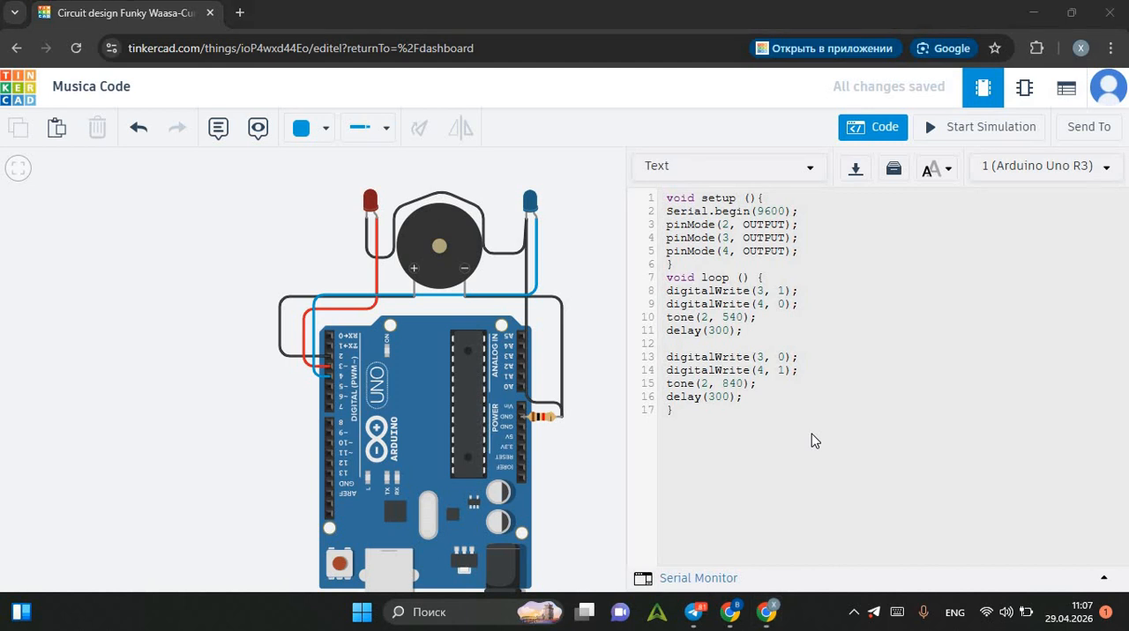
pyautogui.press('super+p')
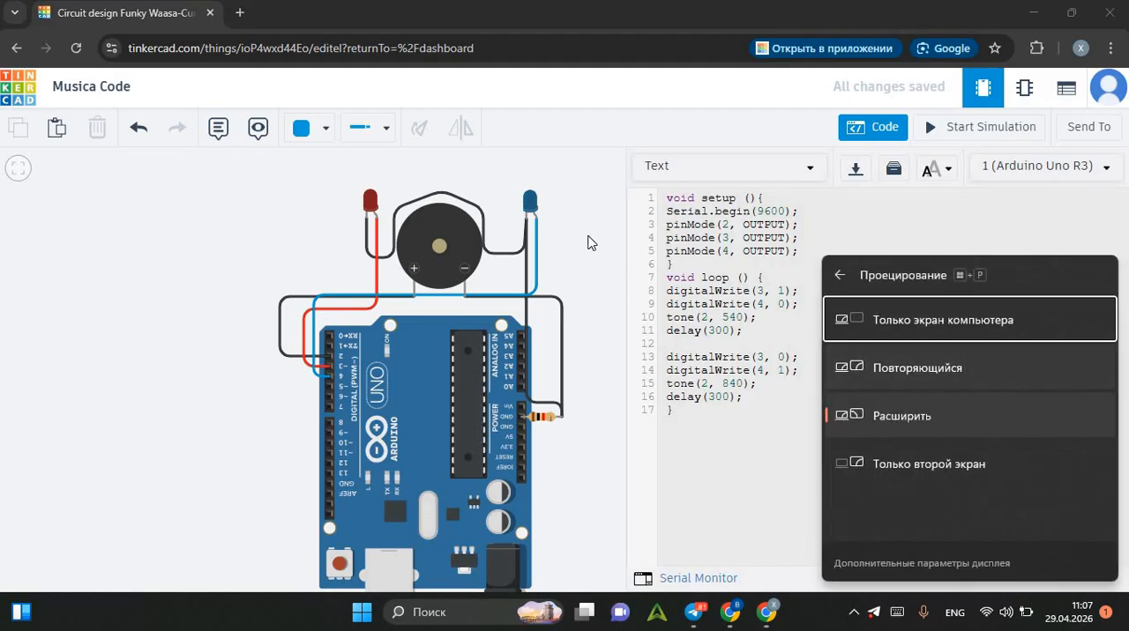
pyautogui.press('super+p')
# Hide the code editor, run the simulation to examine the flashing LEDs and piezo up close, and stop it.
pyautogui.click(867, 128)
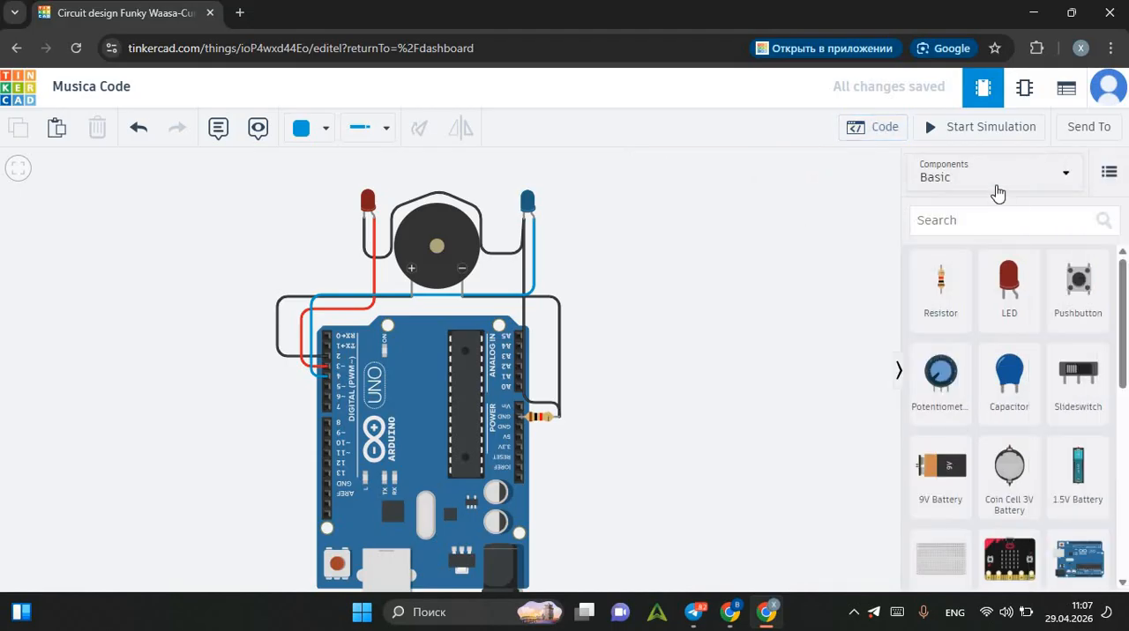
pyautogui.click(947, 130)
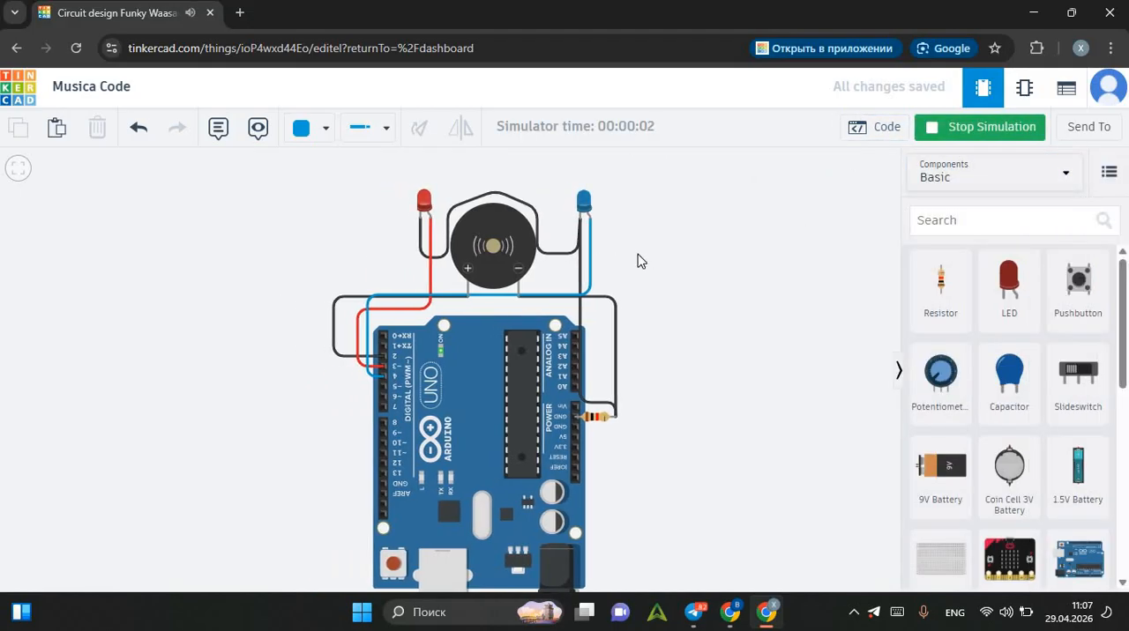
pyautogui.scroll(2, 530, 214)
pyautogui.click(542, 226)
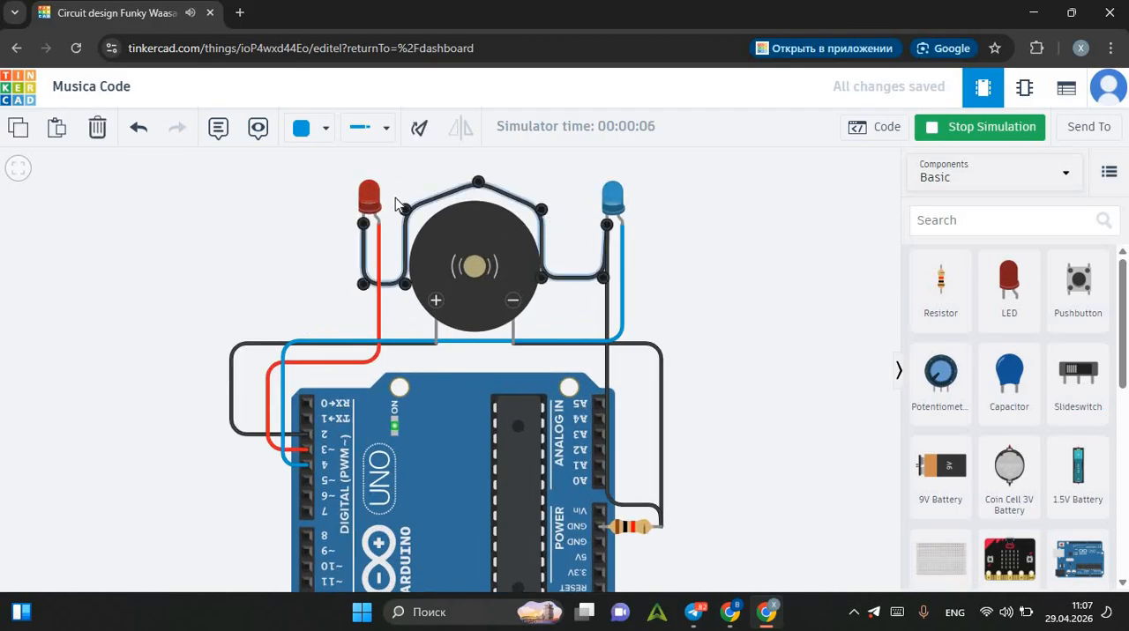
pyautogui.click(978, 126)
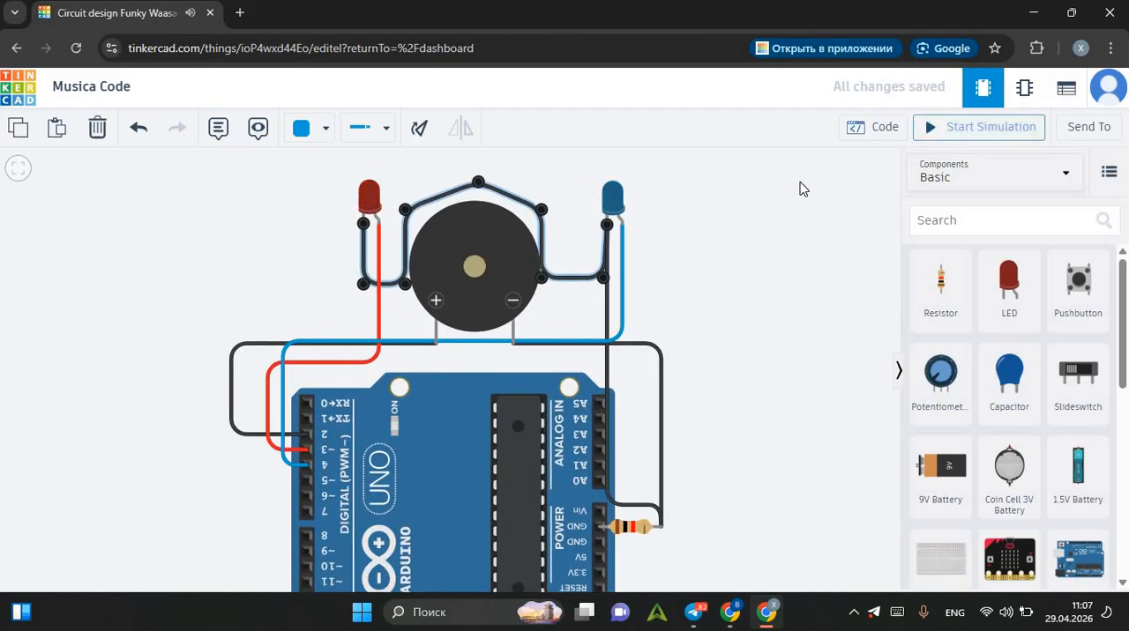
pyautogui.click(767, 196)
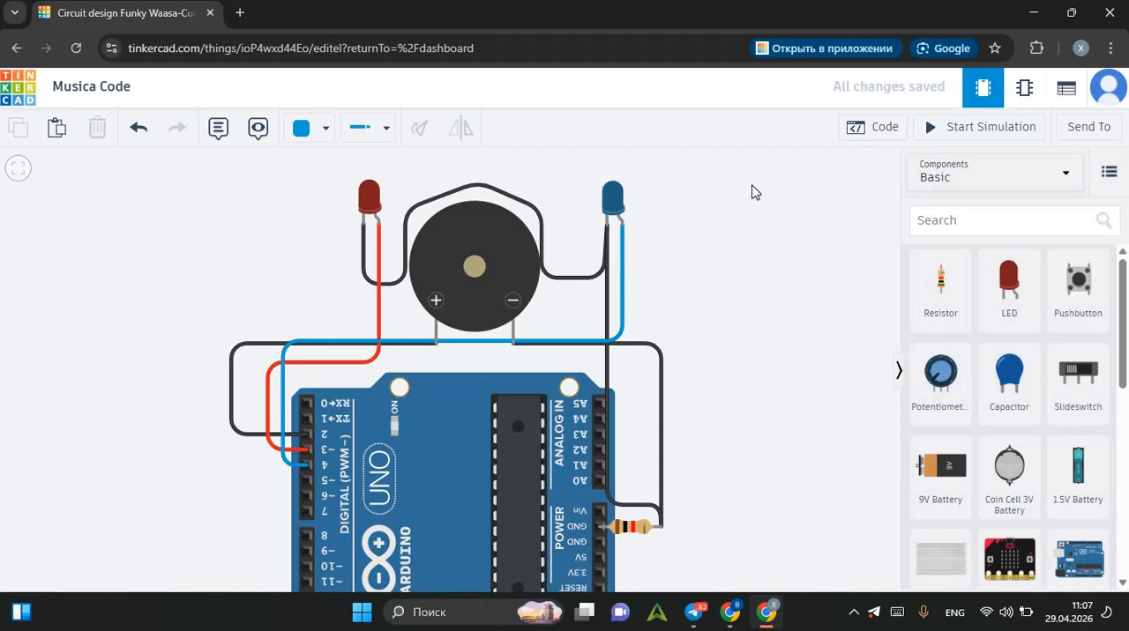
pyautogui.scroll(-3, 525, 281)
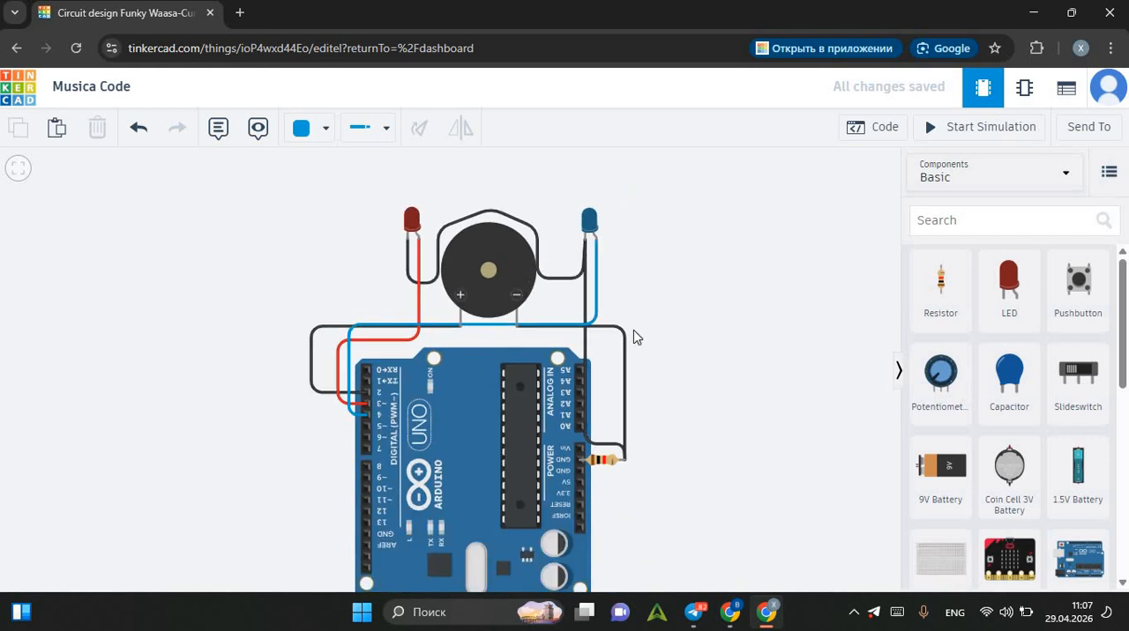